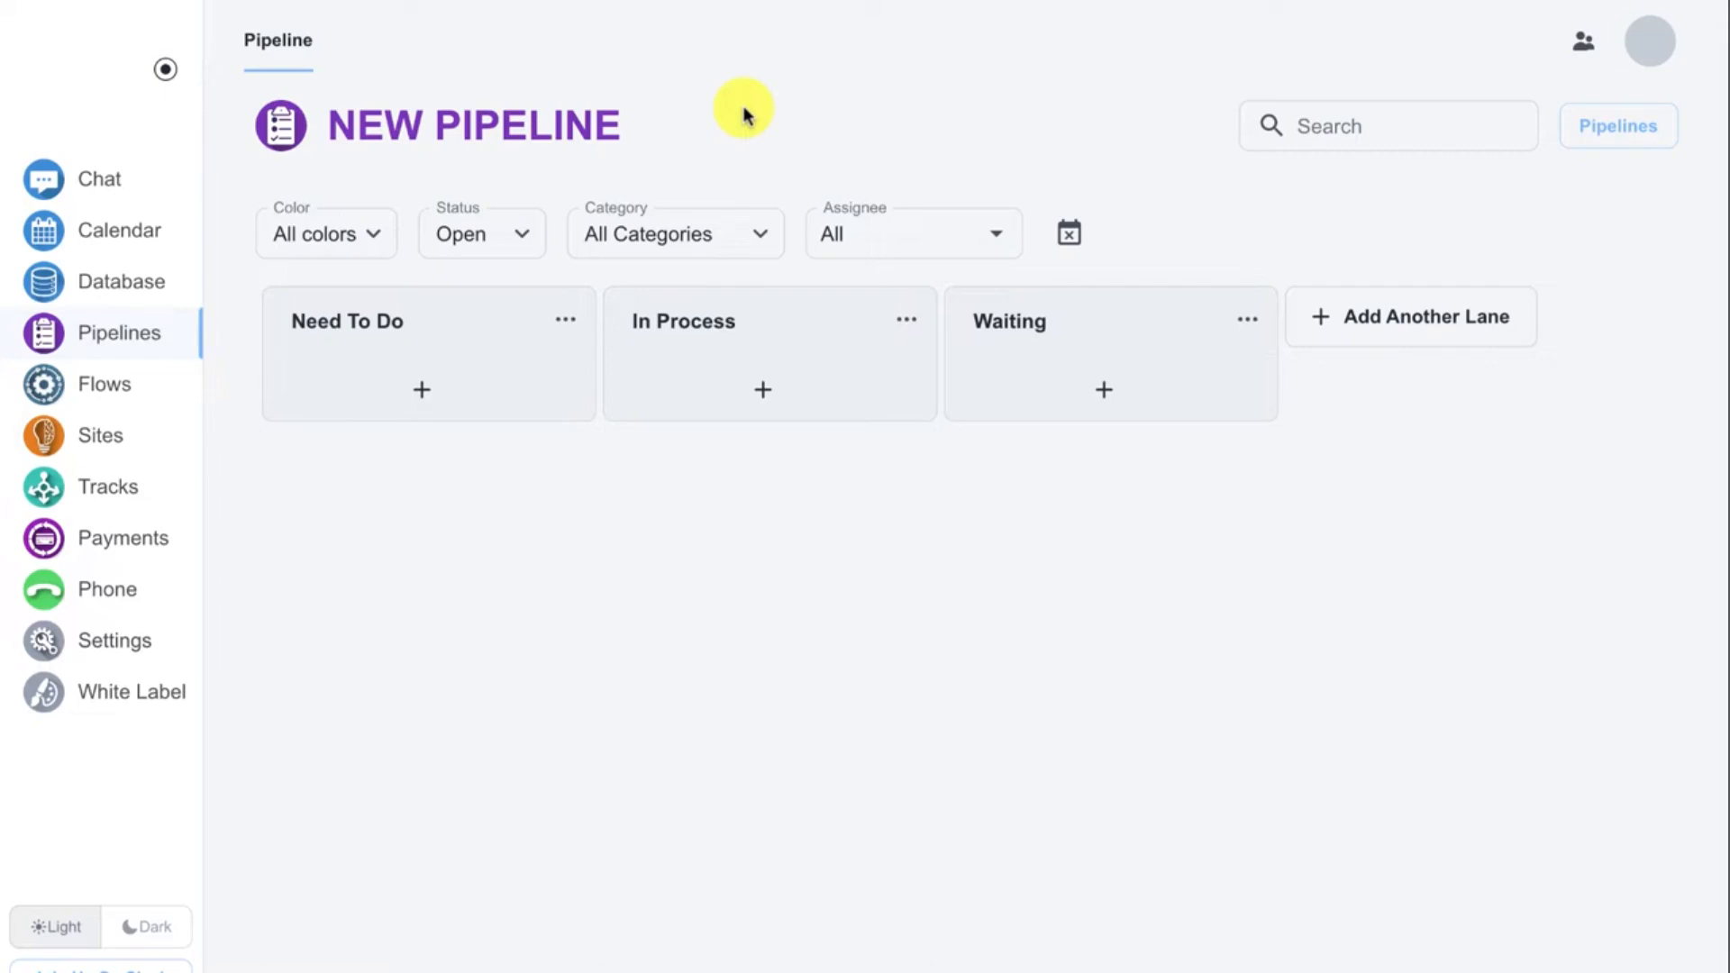
- Create a new pipeline board named "Sales Pipeline" with the pipeline type Opportunity and save it
click(1604, 138)
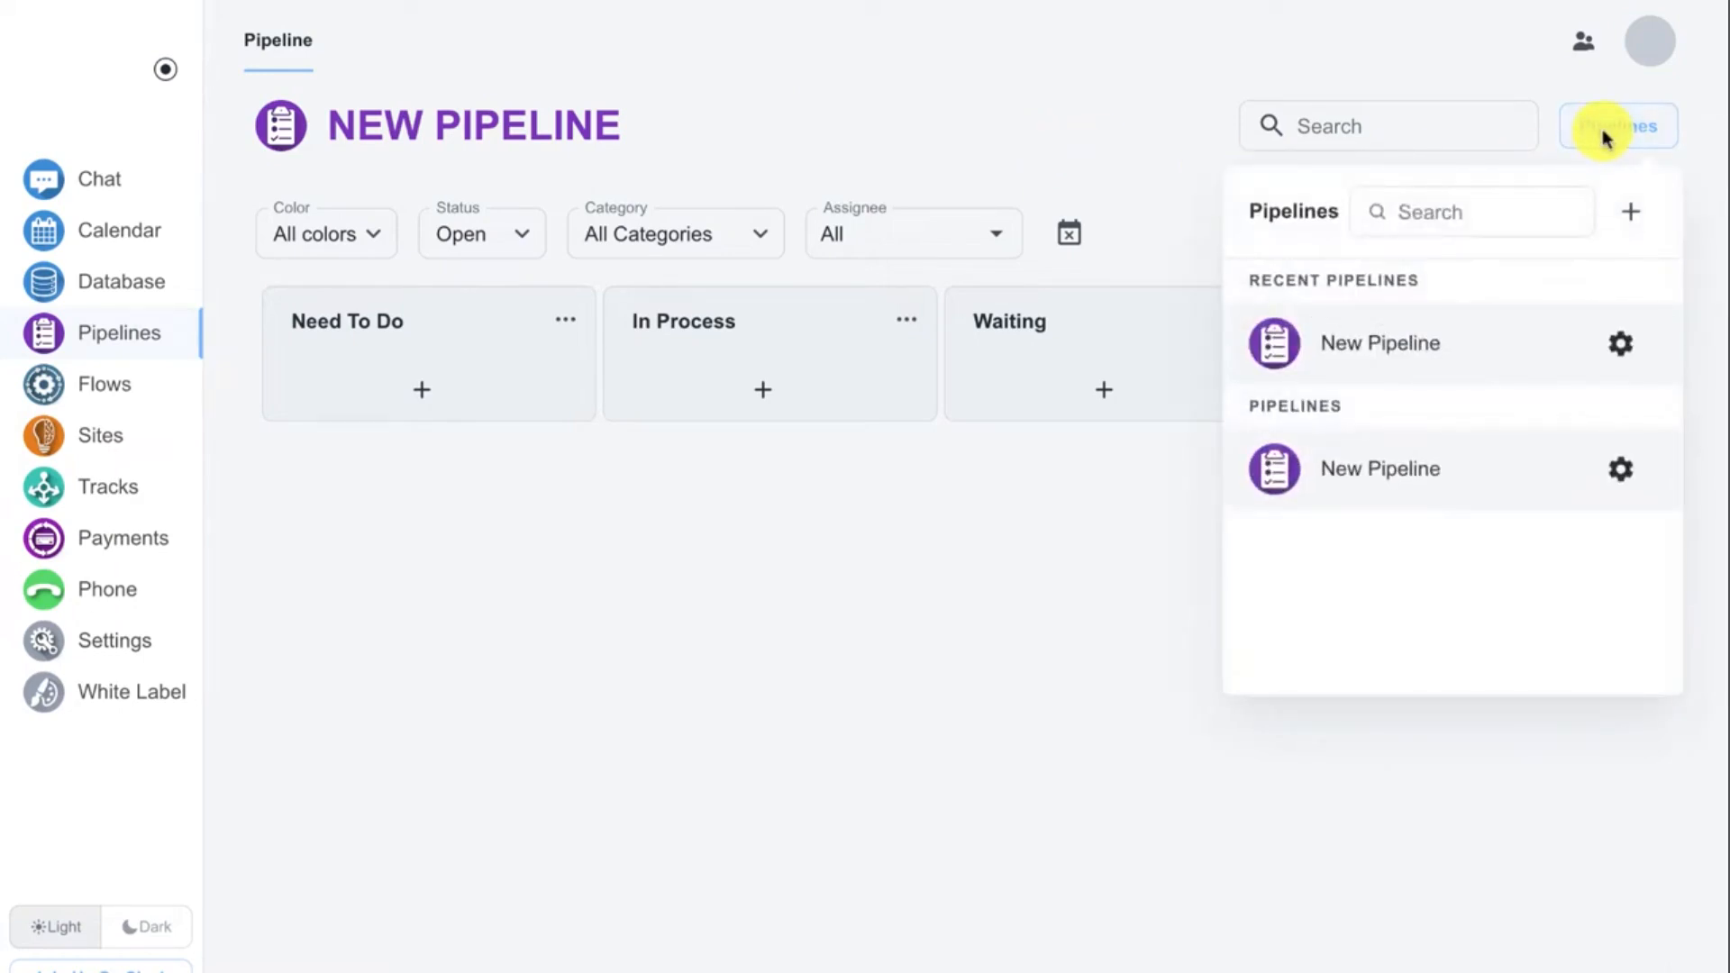
click(1632, 226)
click(800, 448)
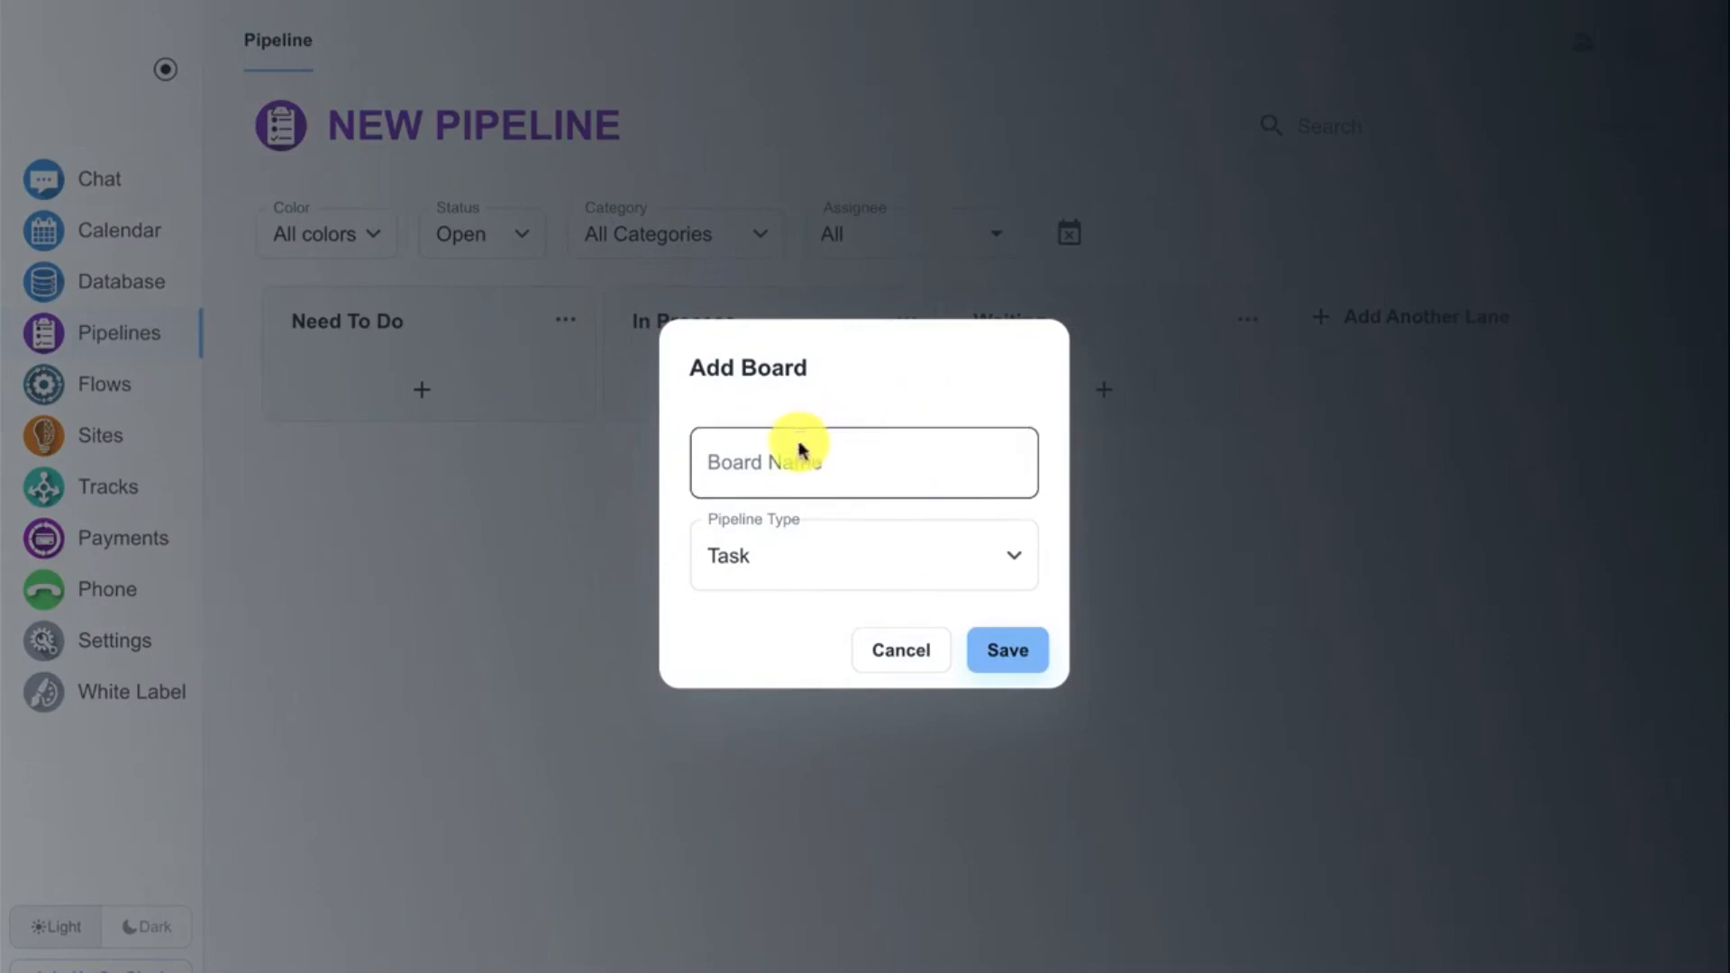
text(Sales Pipeline)
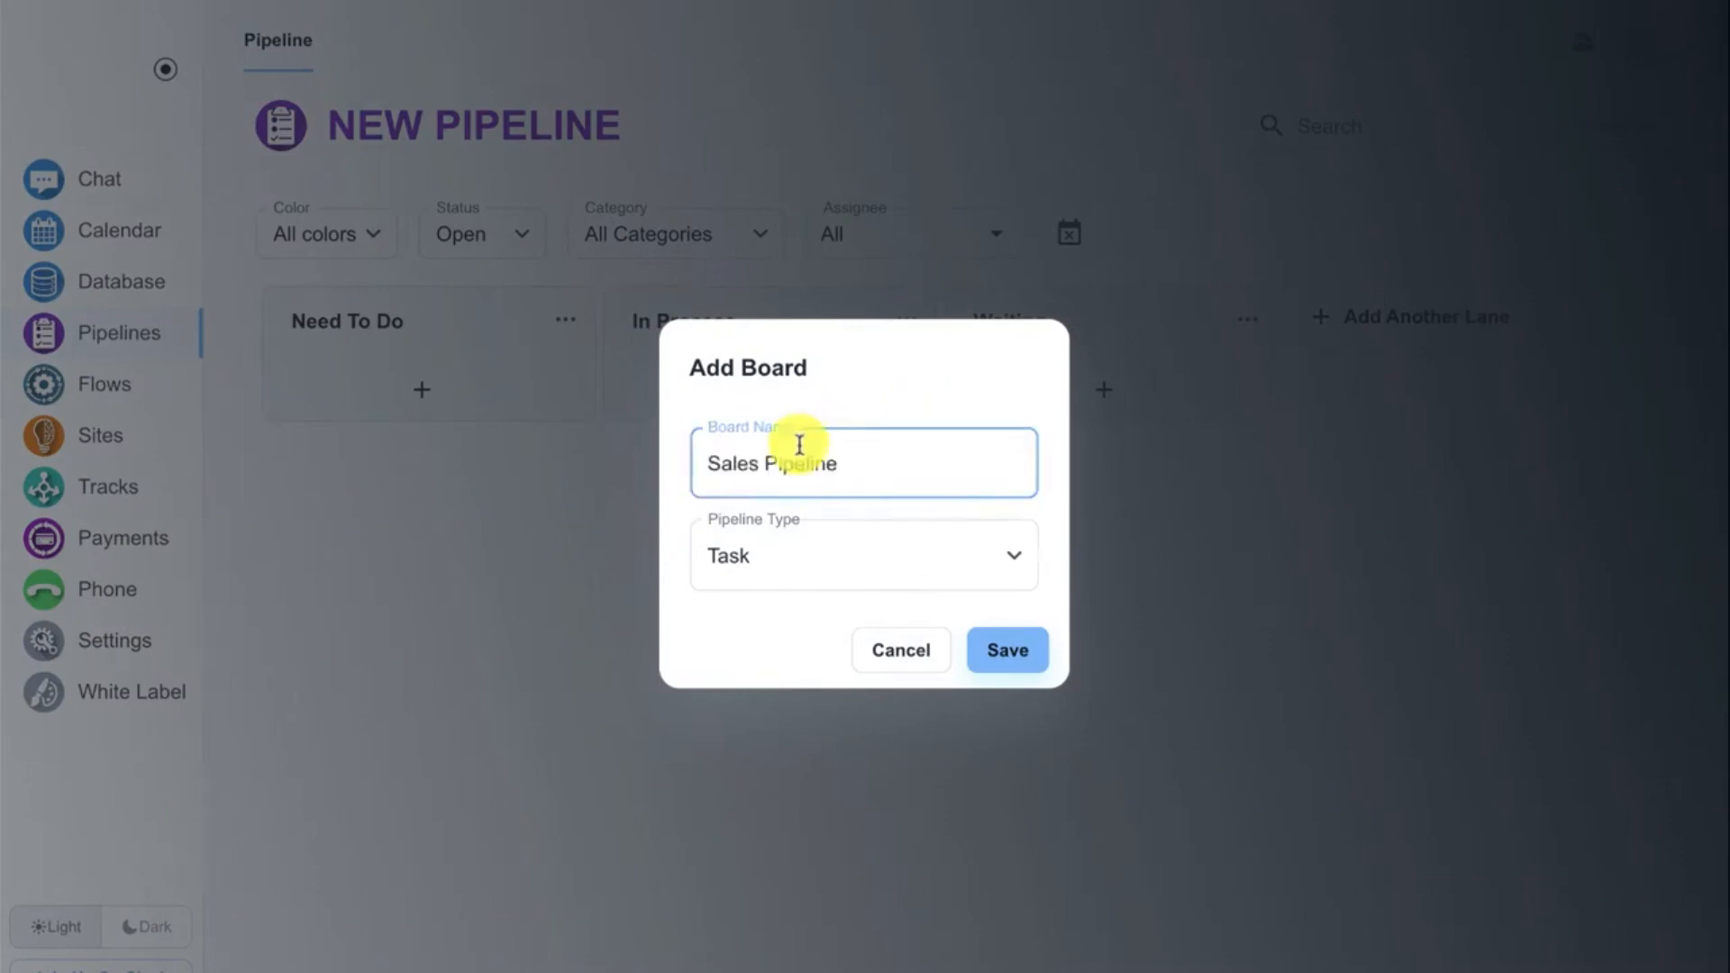
click(789, 553)
click(776, 664)
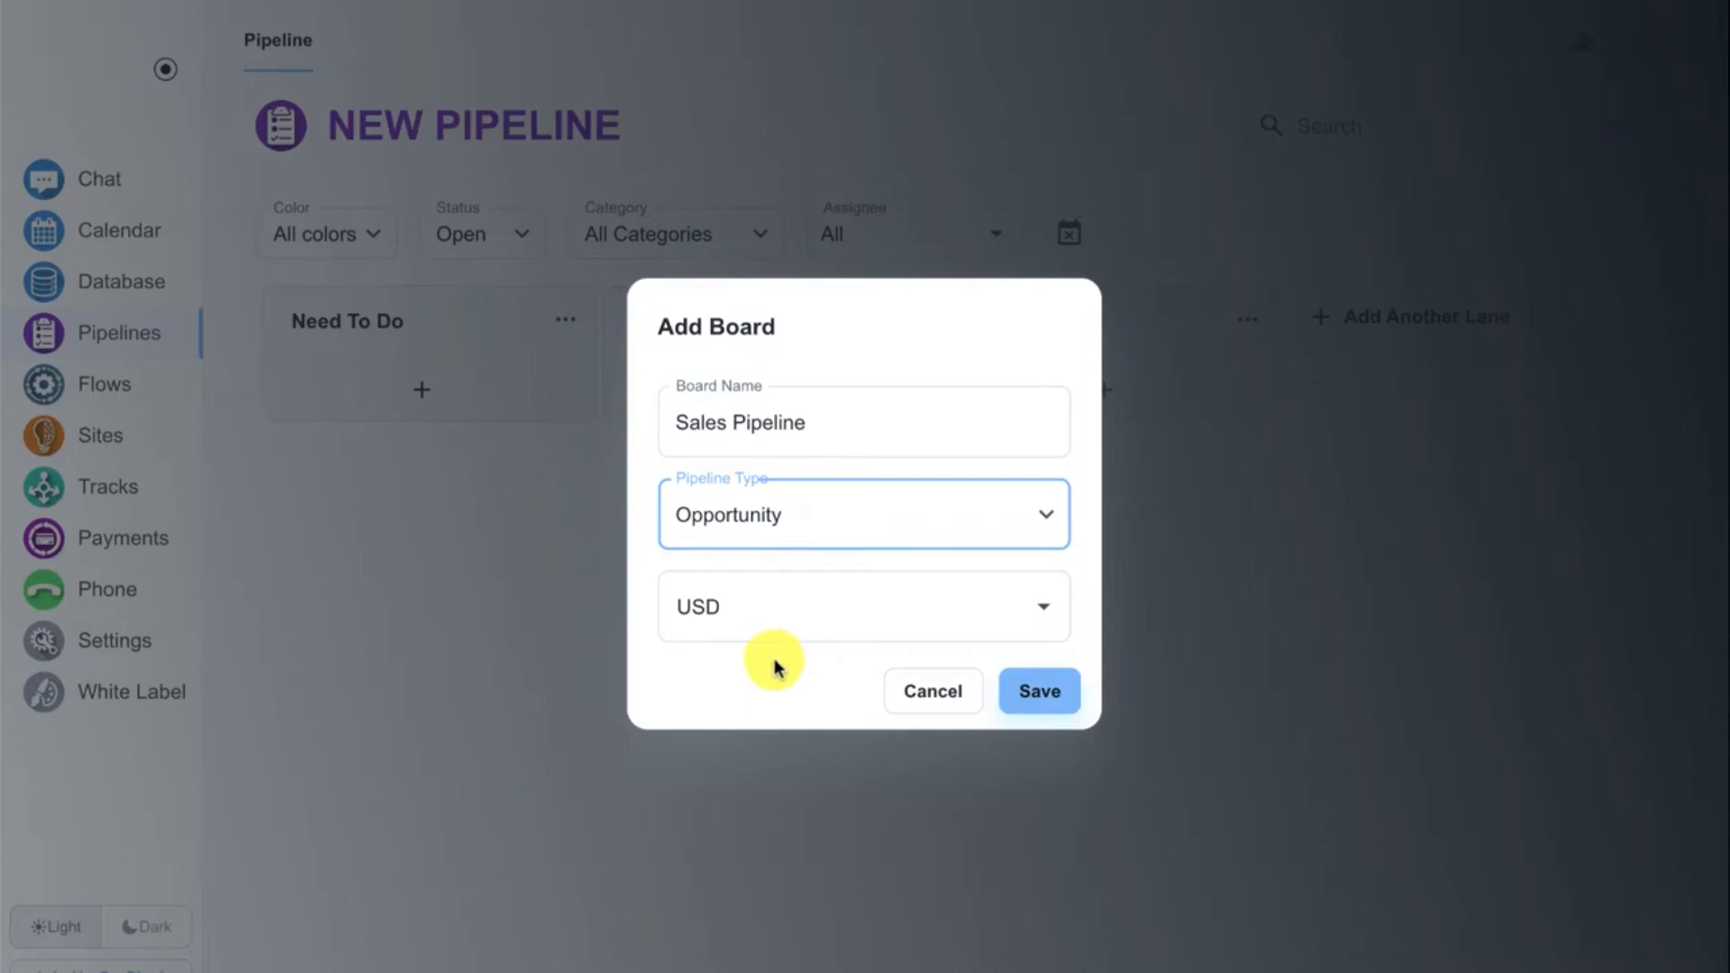
click(1022, 697)
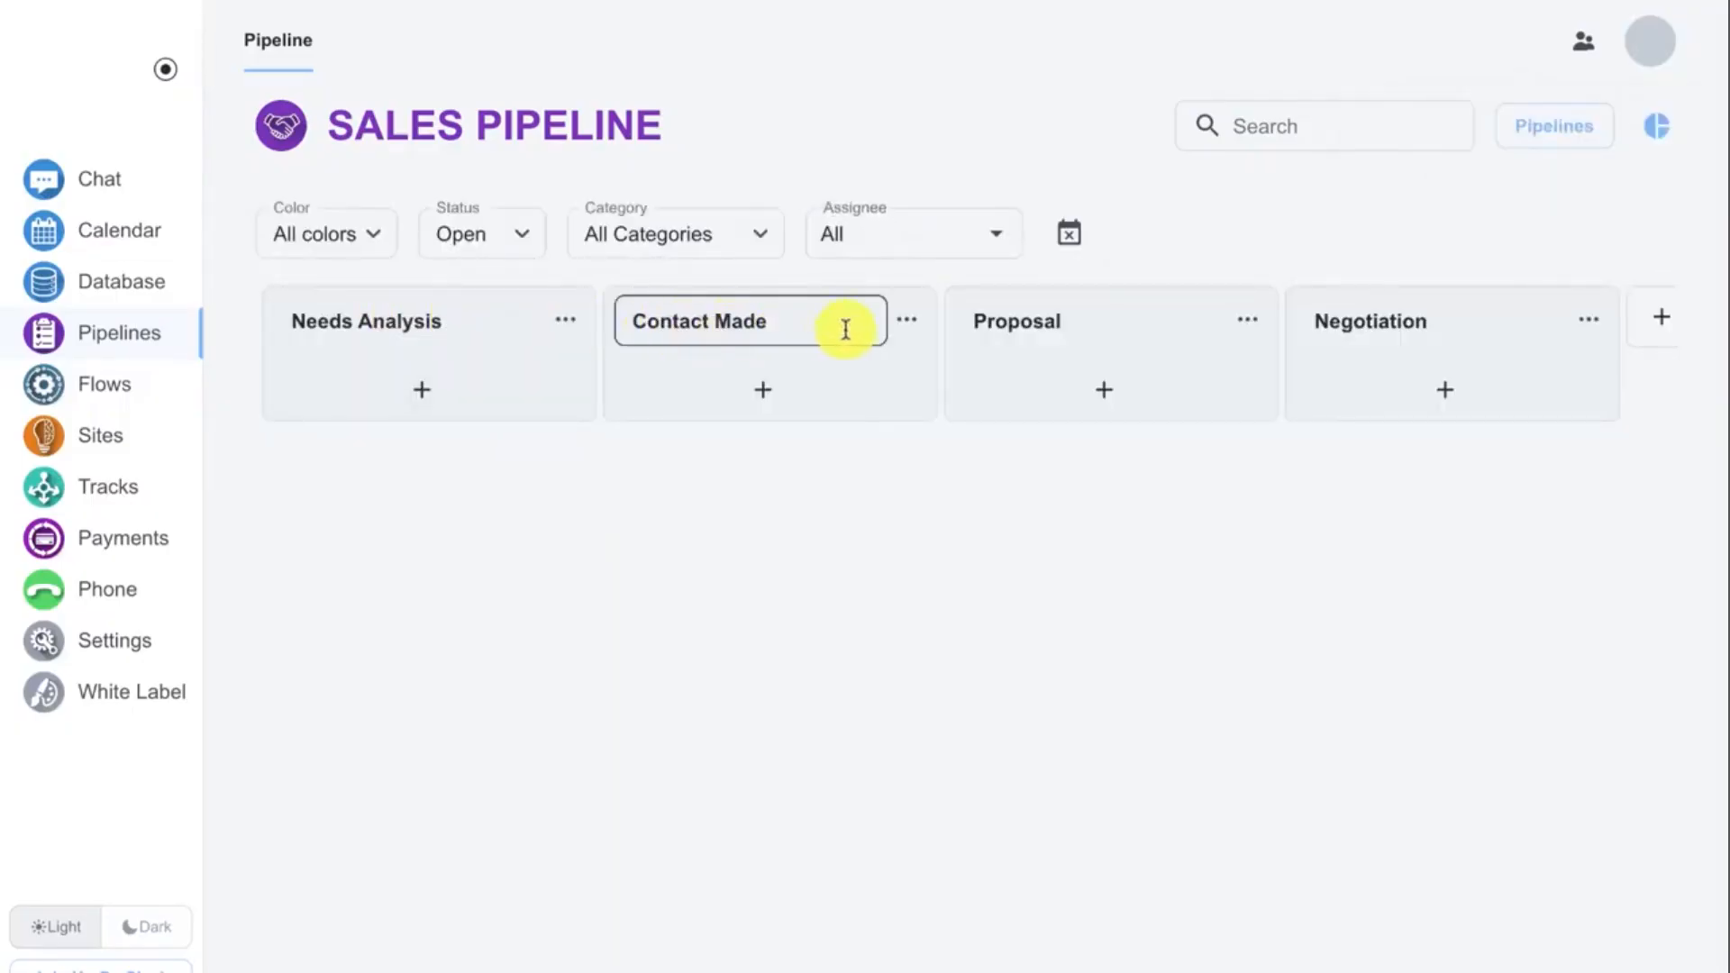
- Rename the "Needs Analysis" lane of the sales board to "Need to Call"
click(437, 320)
triple_click(442, 320)
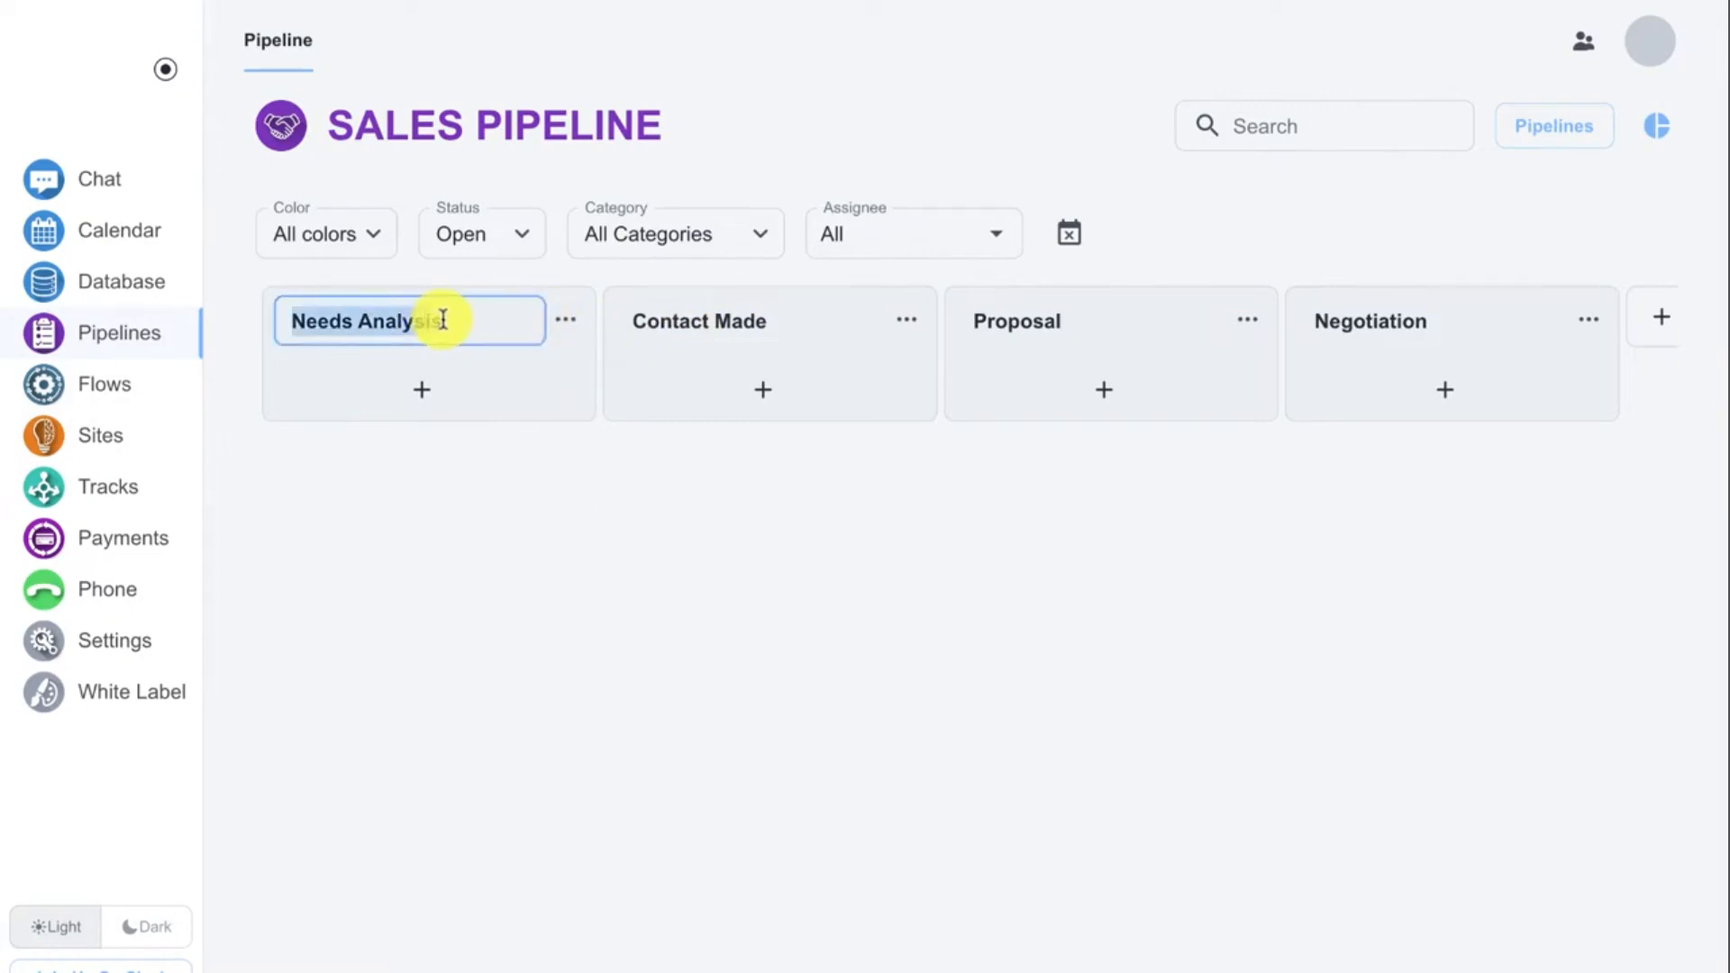
text(Need to Call)
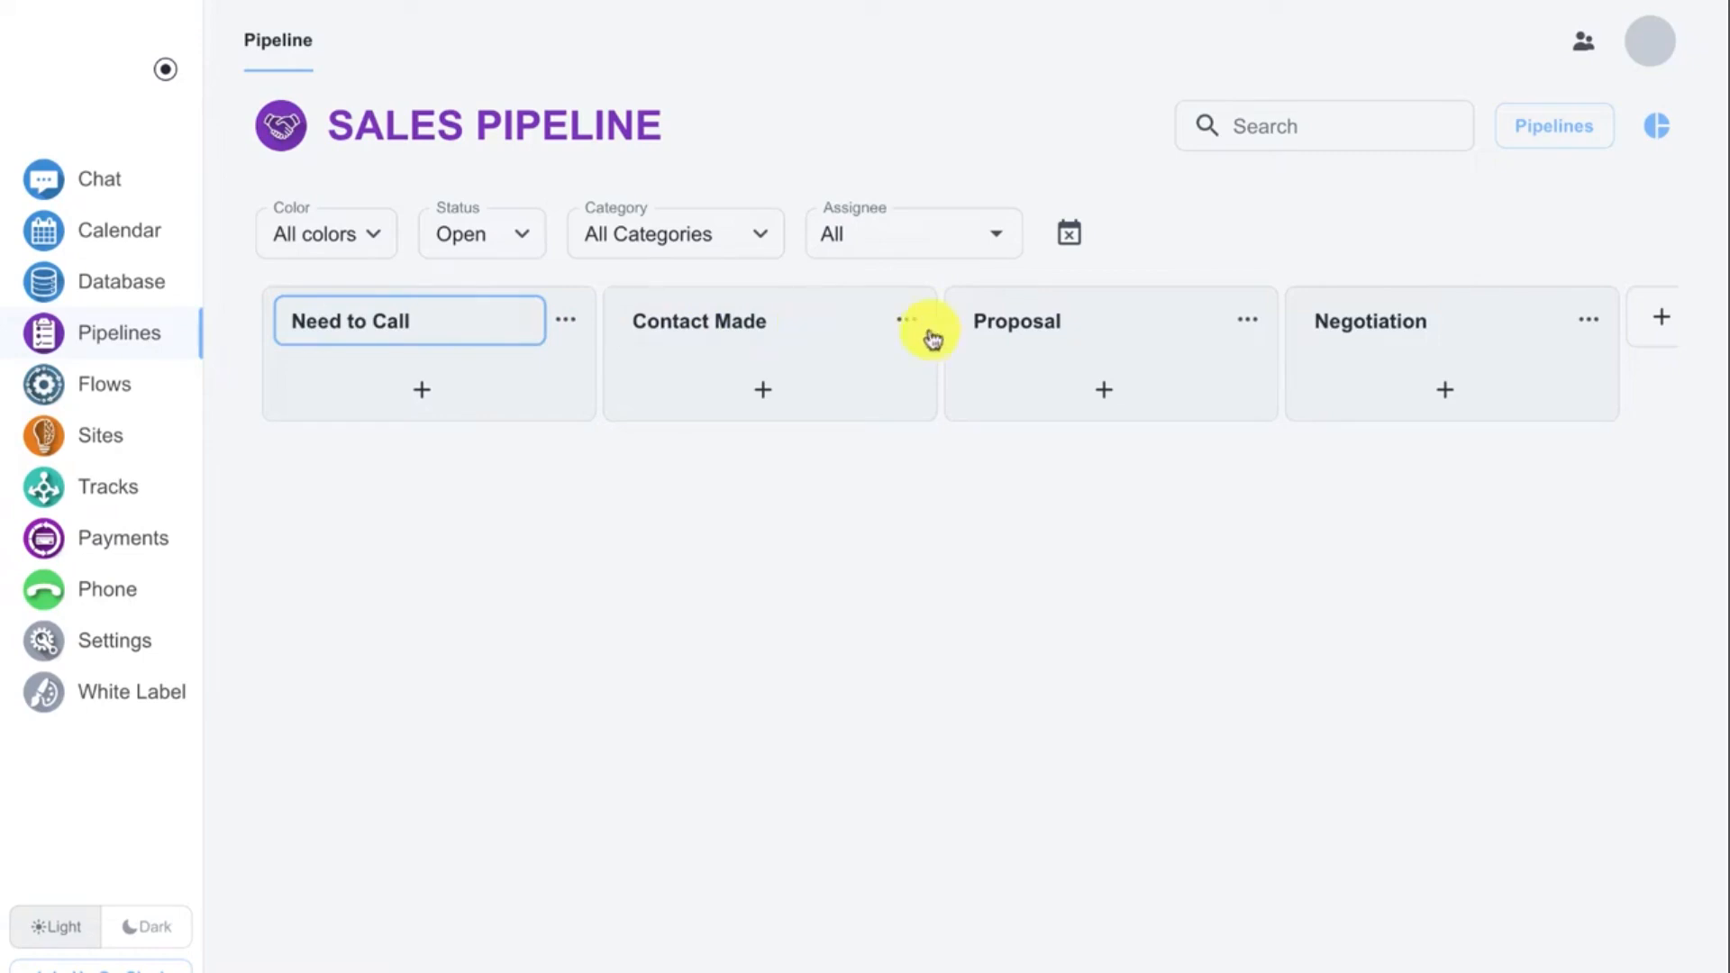
- Move the Proposal lane ahead of the Contact Made lane
drag(1236, 306, 879, 307)
scroll(1553, 333, right, 5)
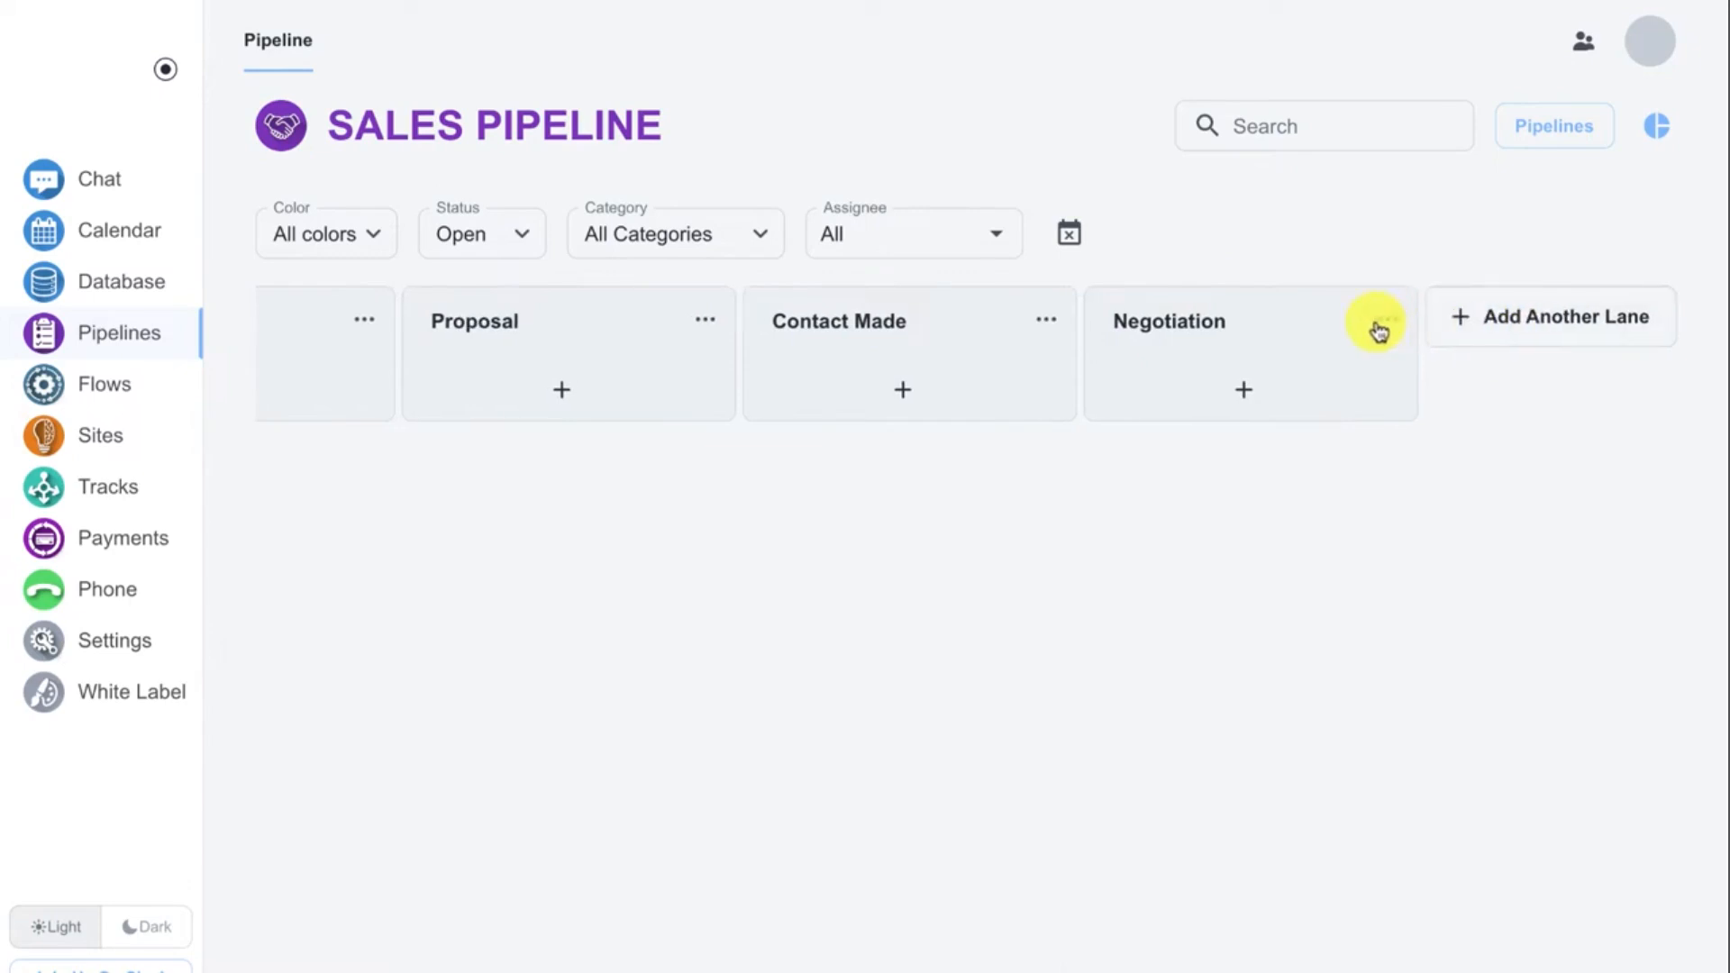
scroll(1376, 328, left, 3)
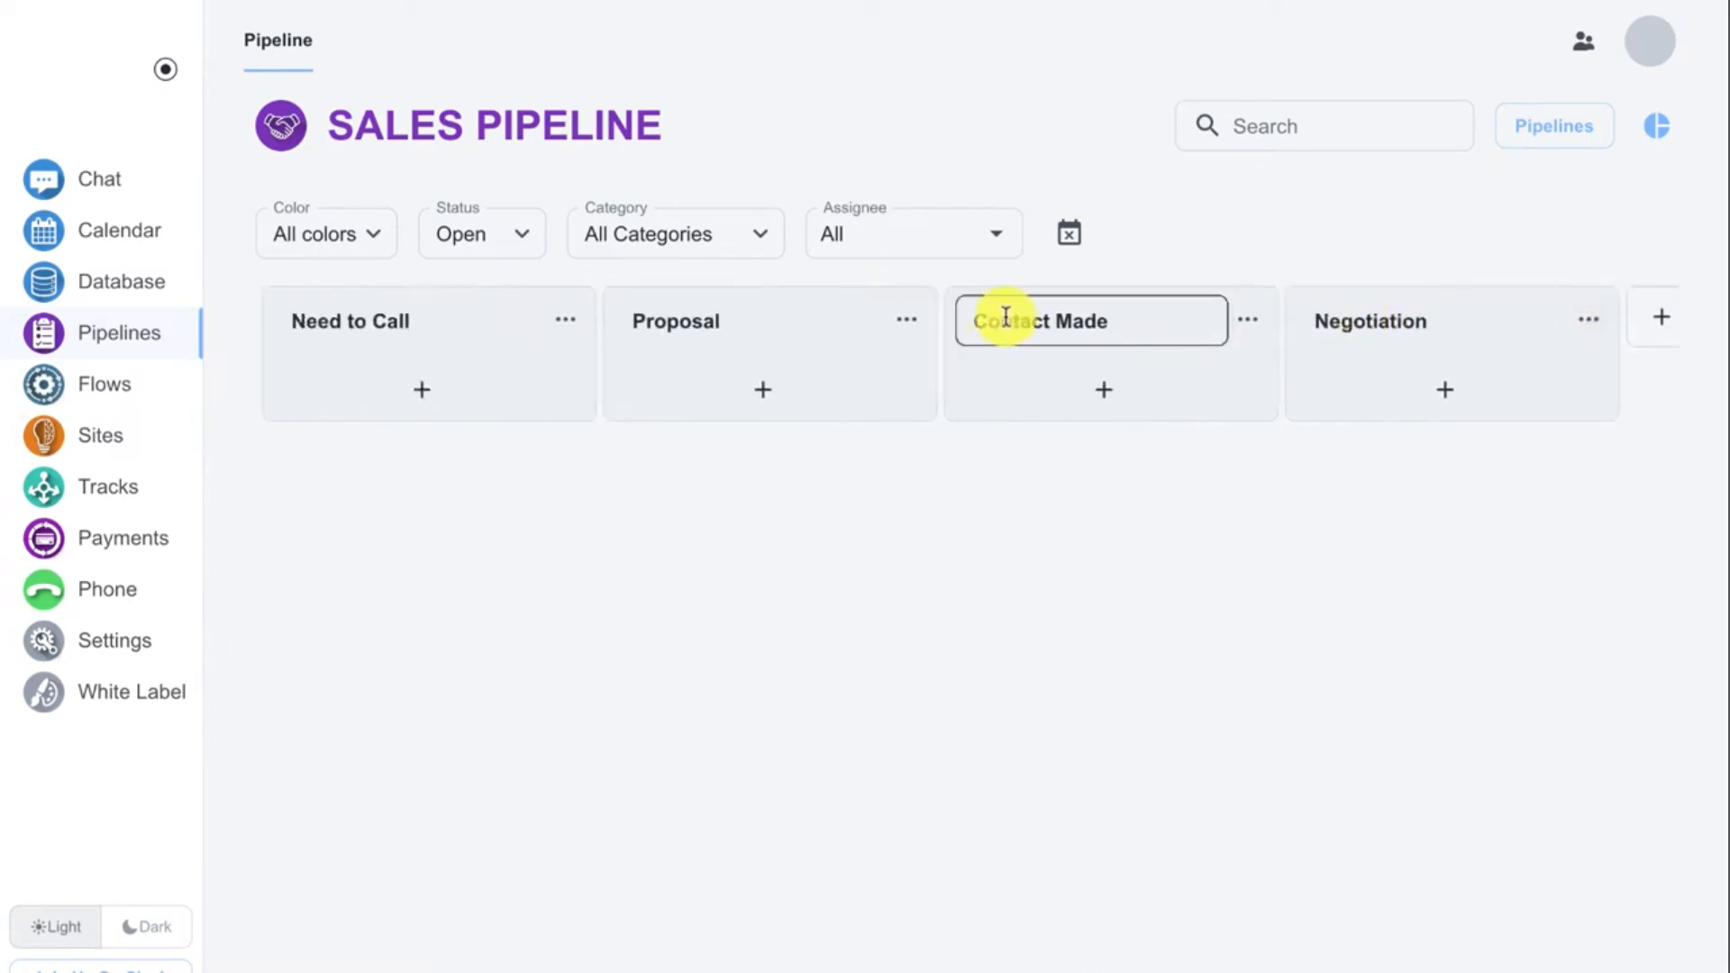
- Add an opportunity card titled with the customer's full name to the Need to Call lane, and close the entry form
click(414, 388)
text(Joe Smith)
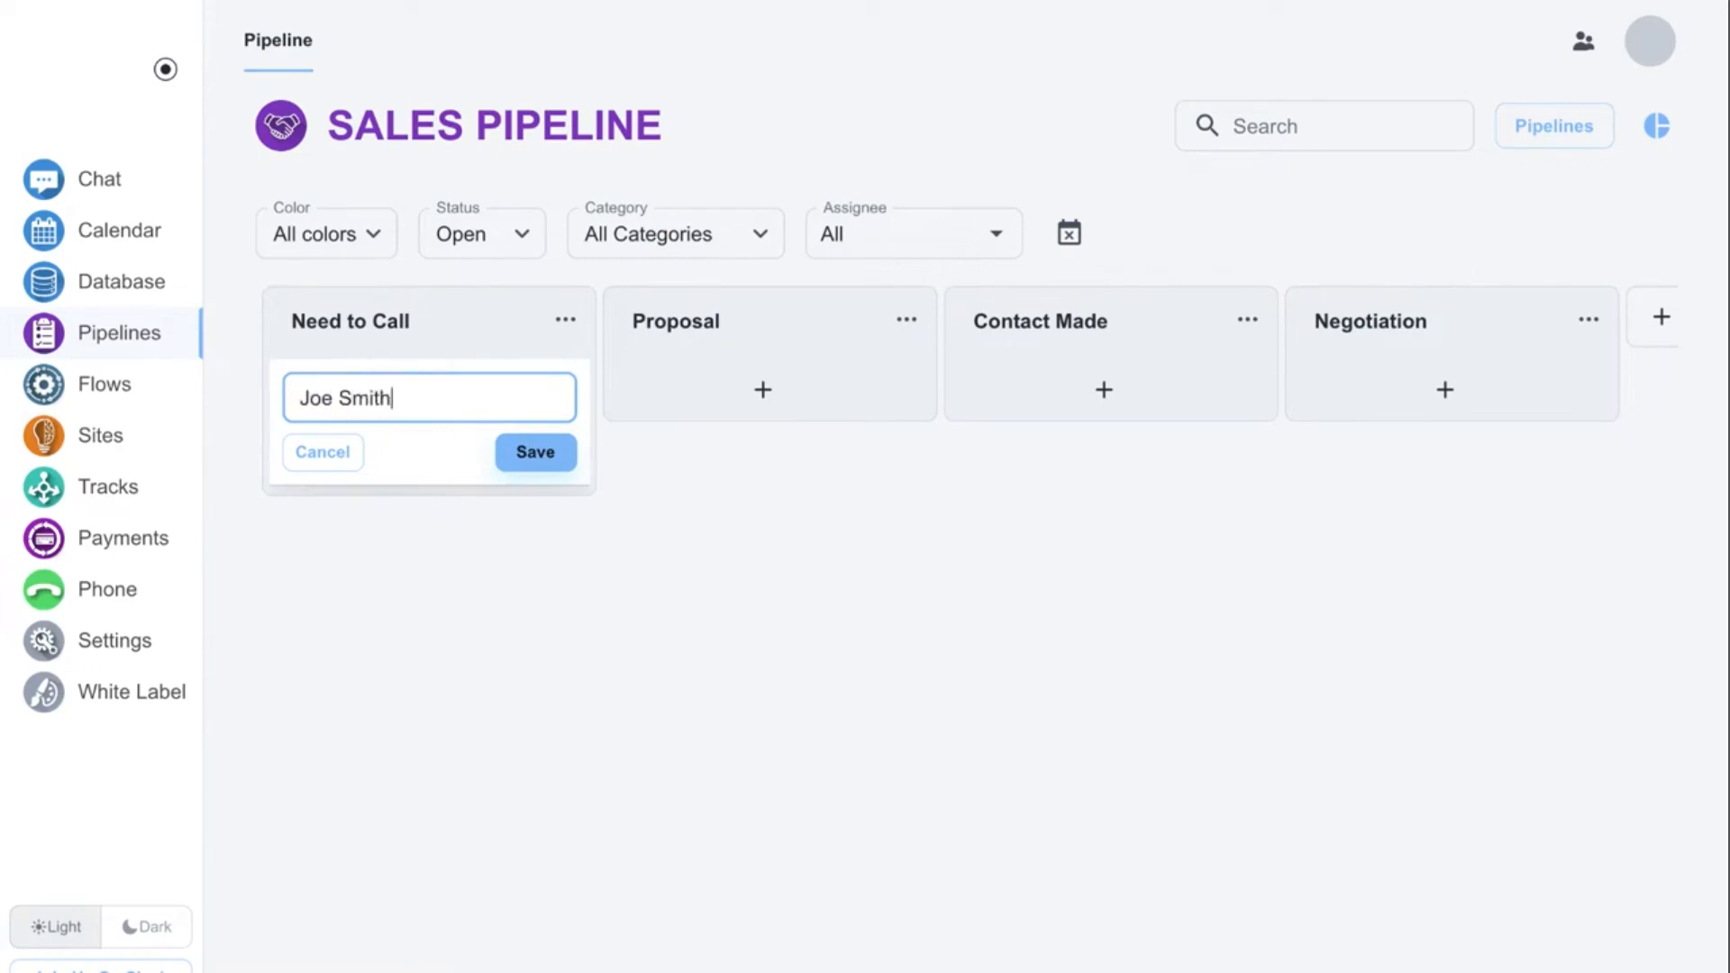
key(Return)
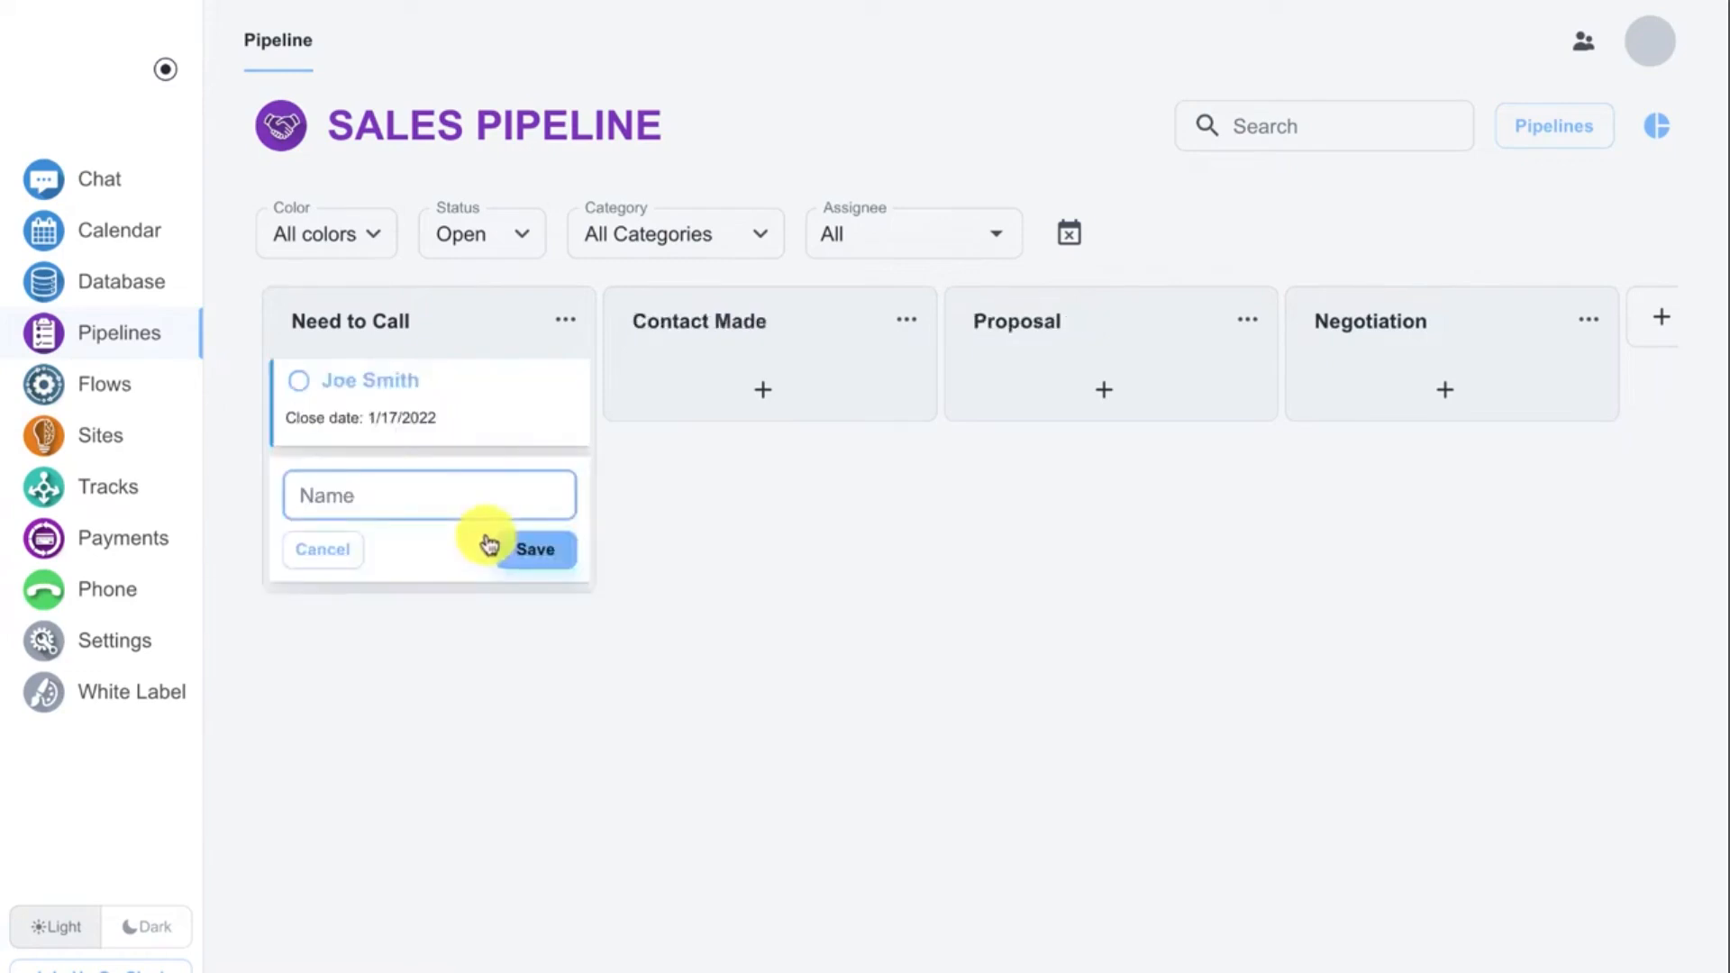
drag(528, 397, 424, 355)
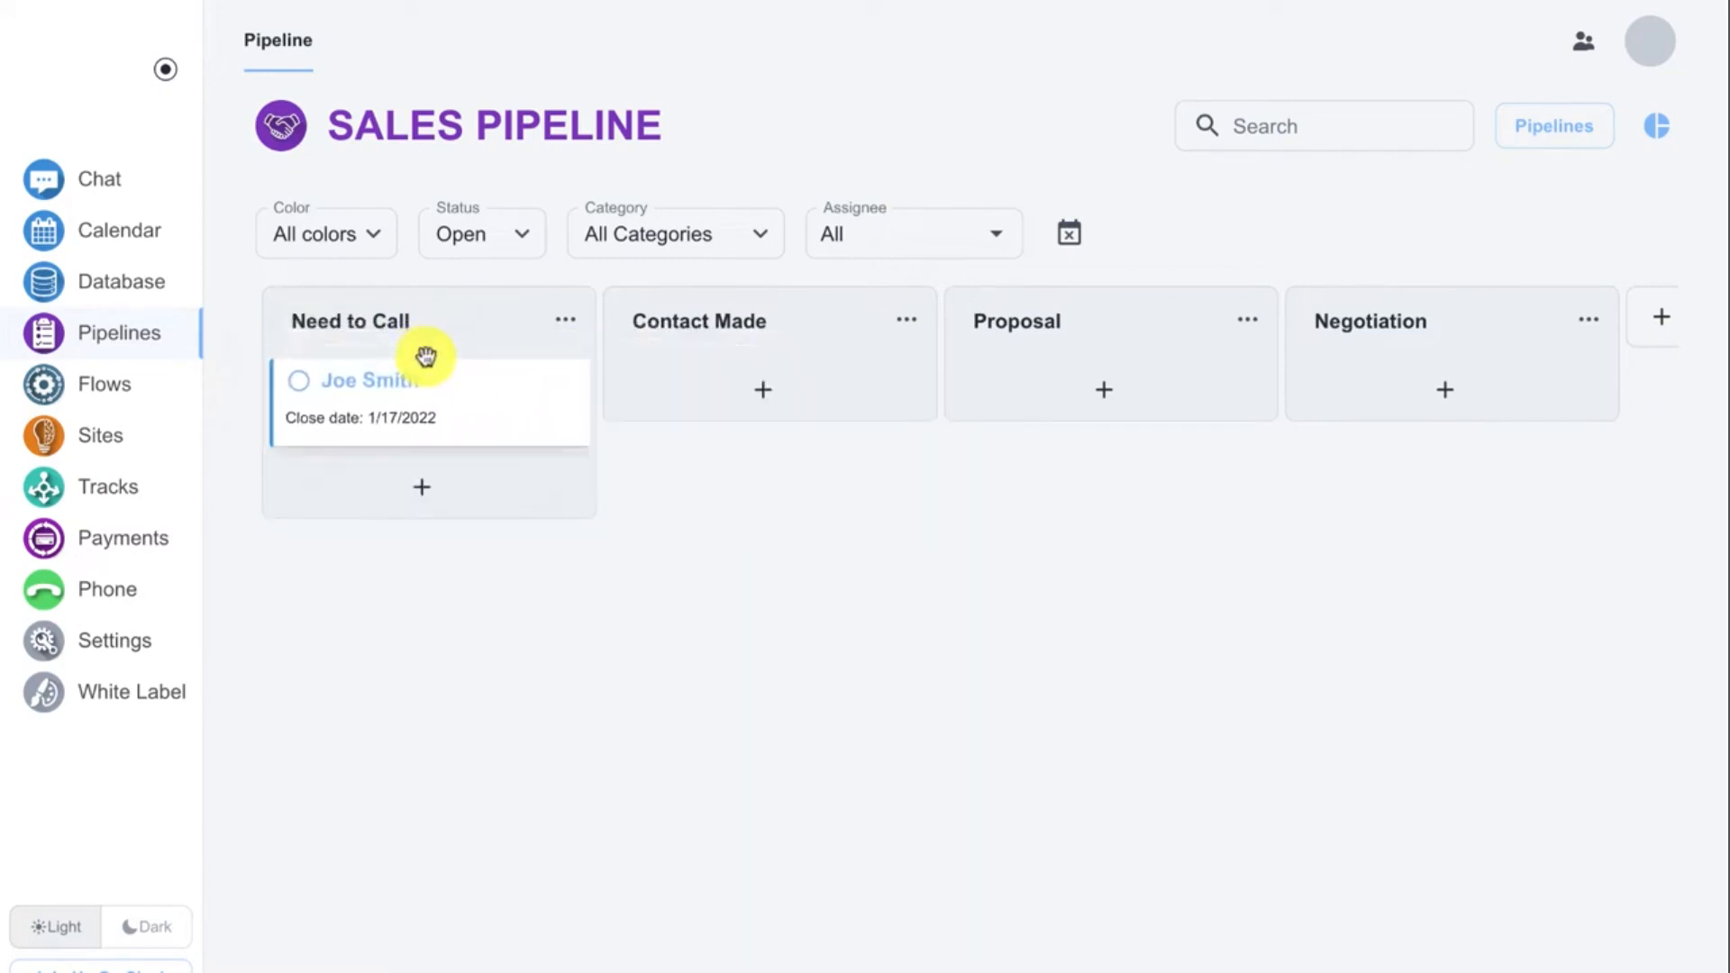
- Open the new opportunity's details and examine its fields and the available opportunity sources
click(385, 390)
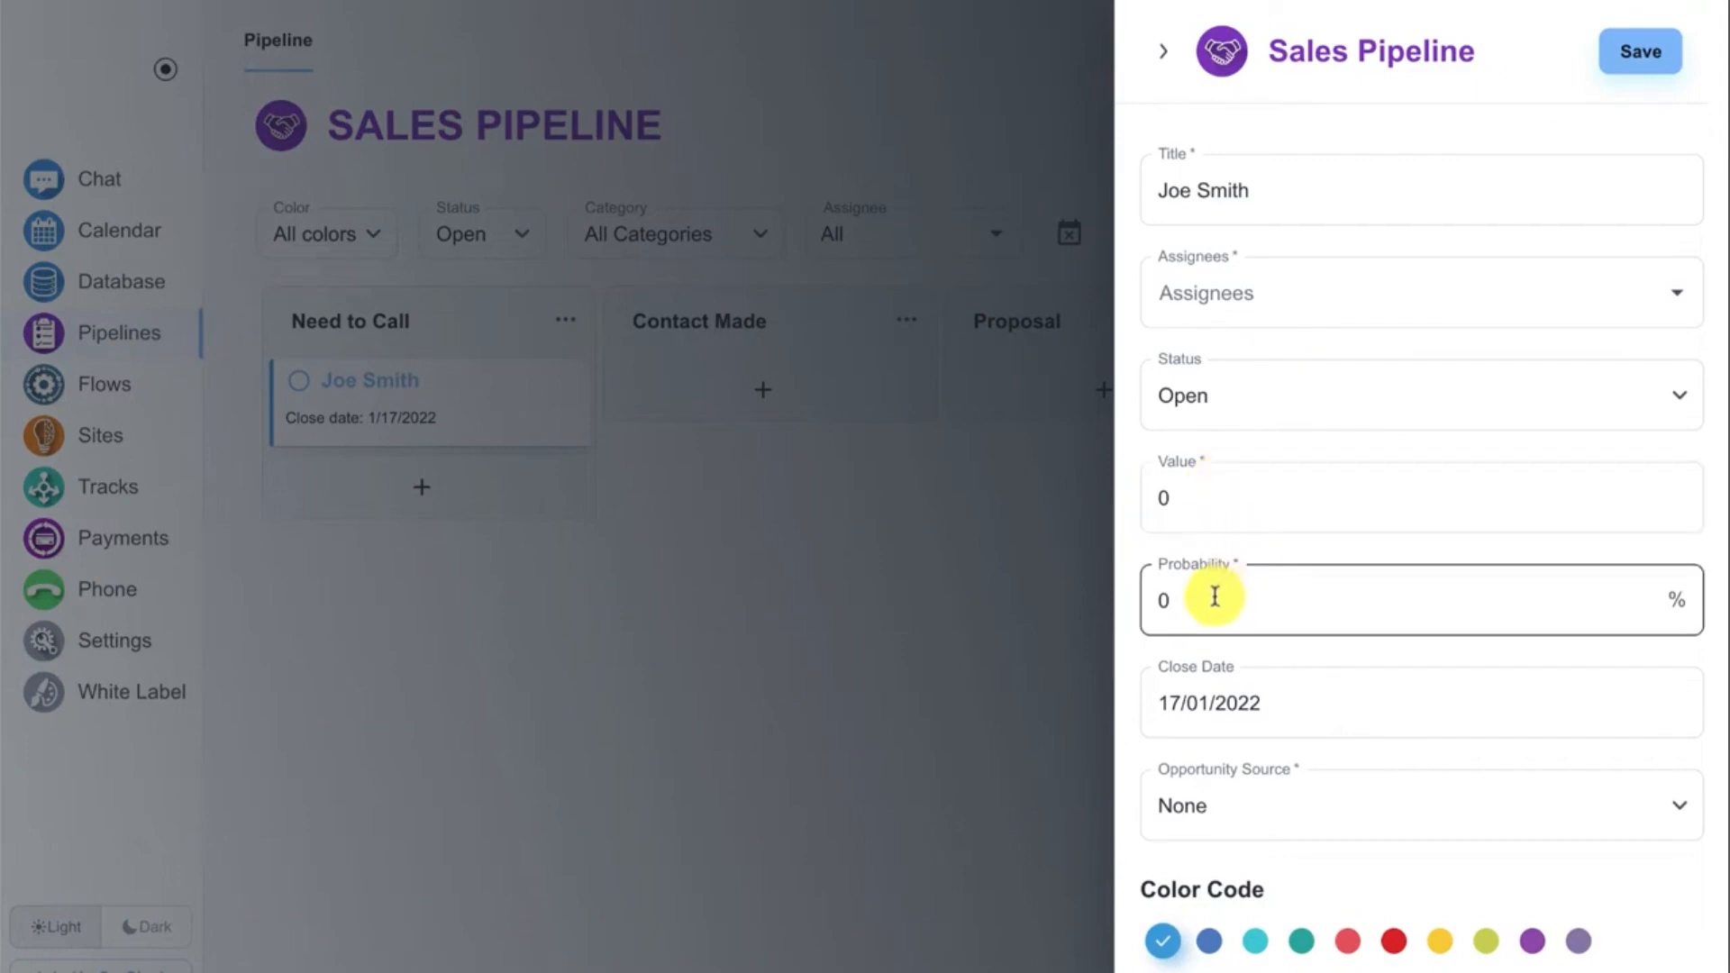
scroll(1230, 584, down, 3)
click(1307, 546)
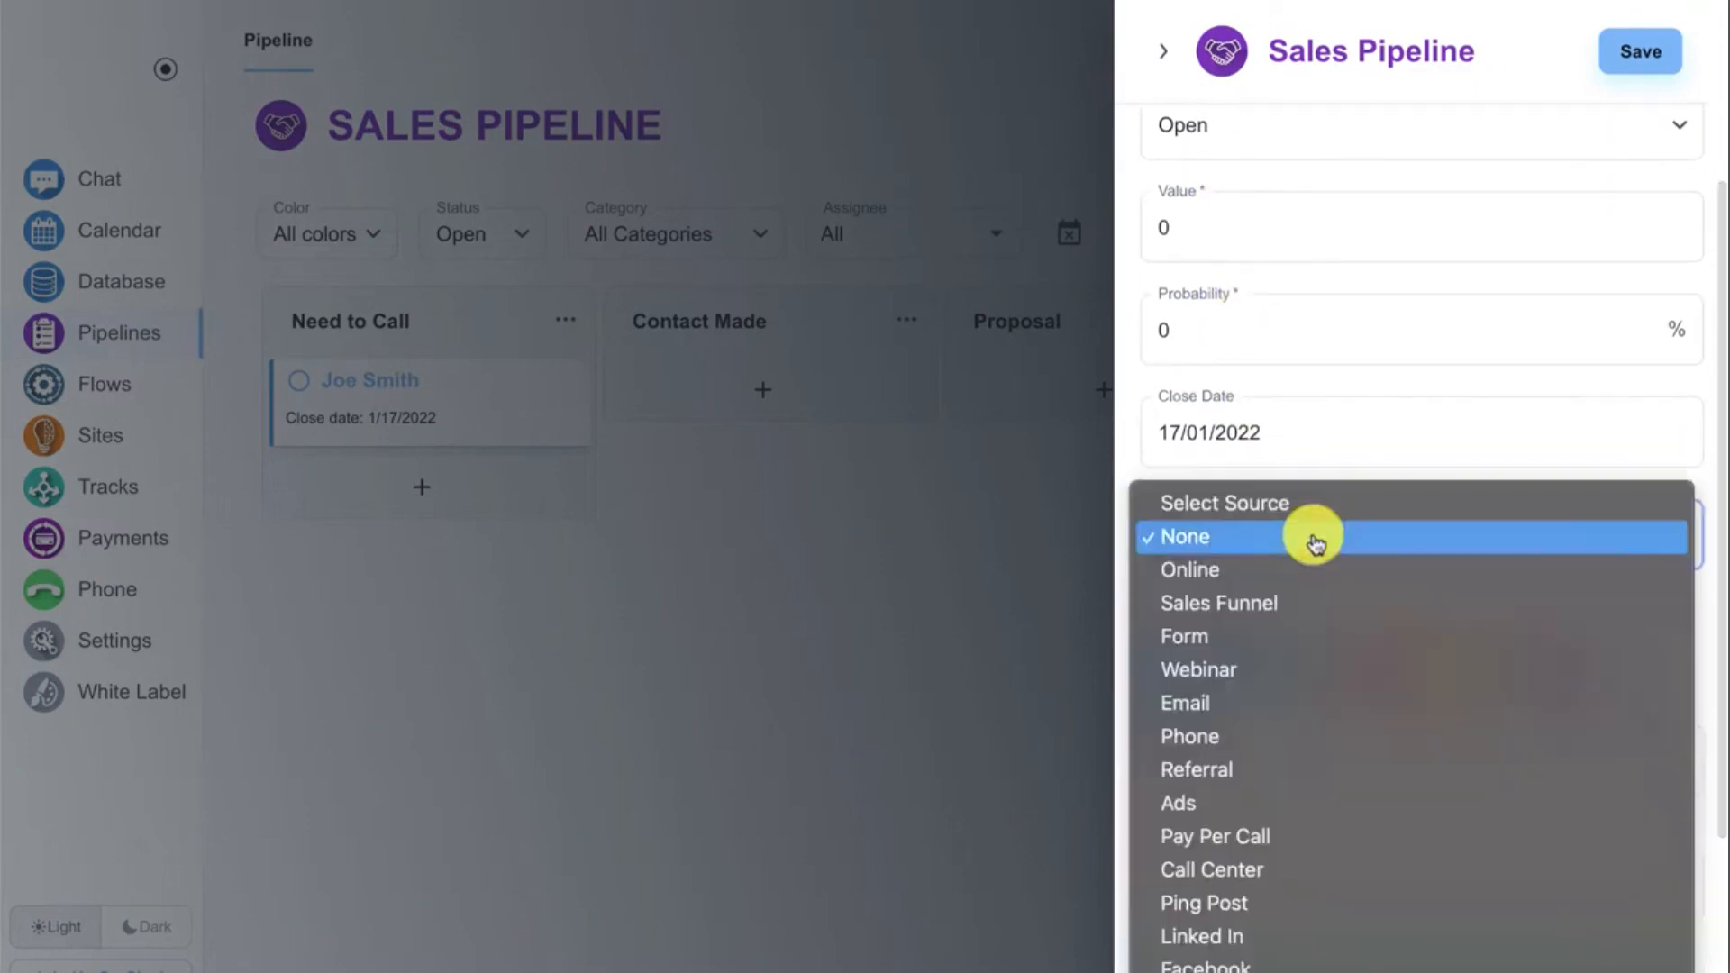
click(1127, 457)
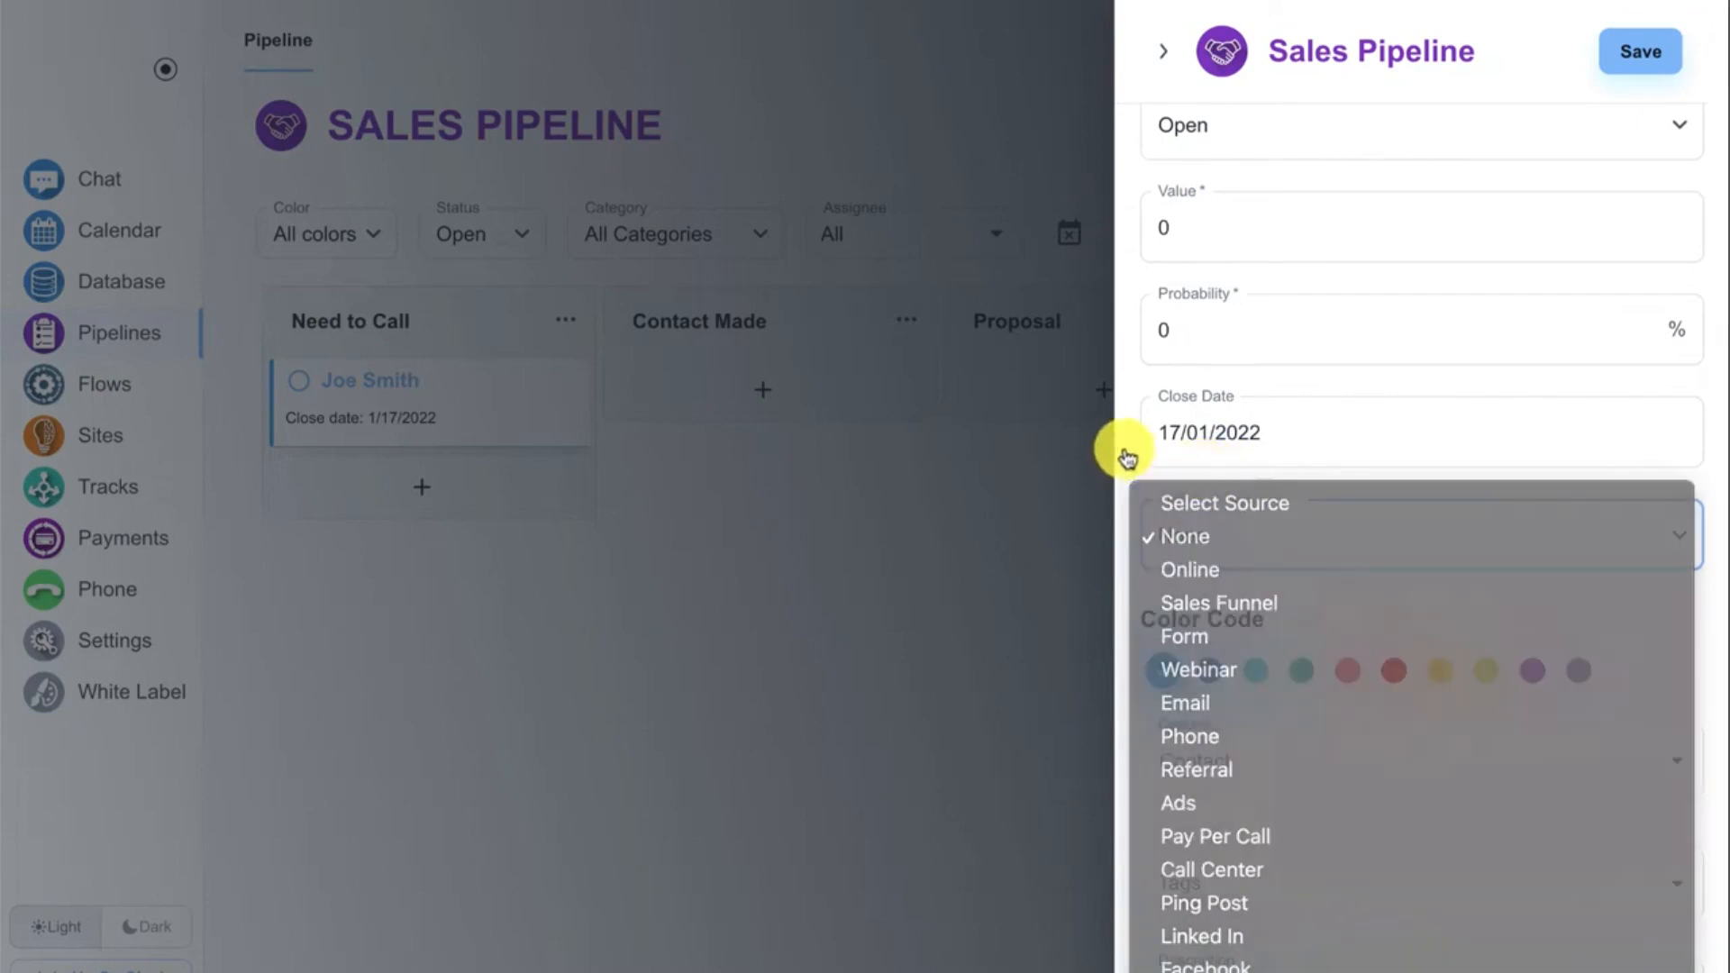
scroll(1183, 519, down, 3)
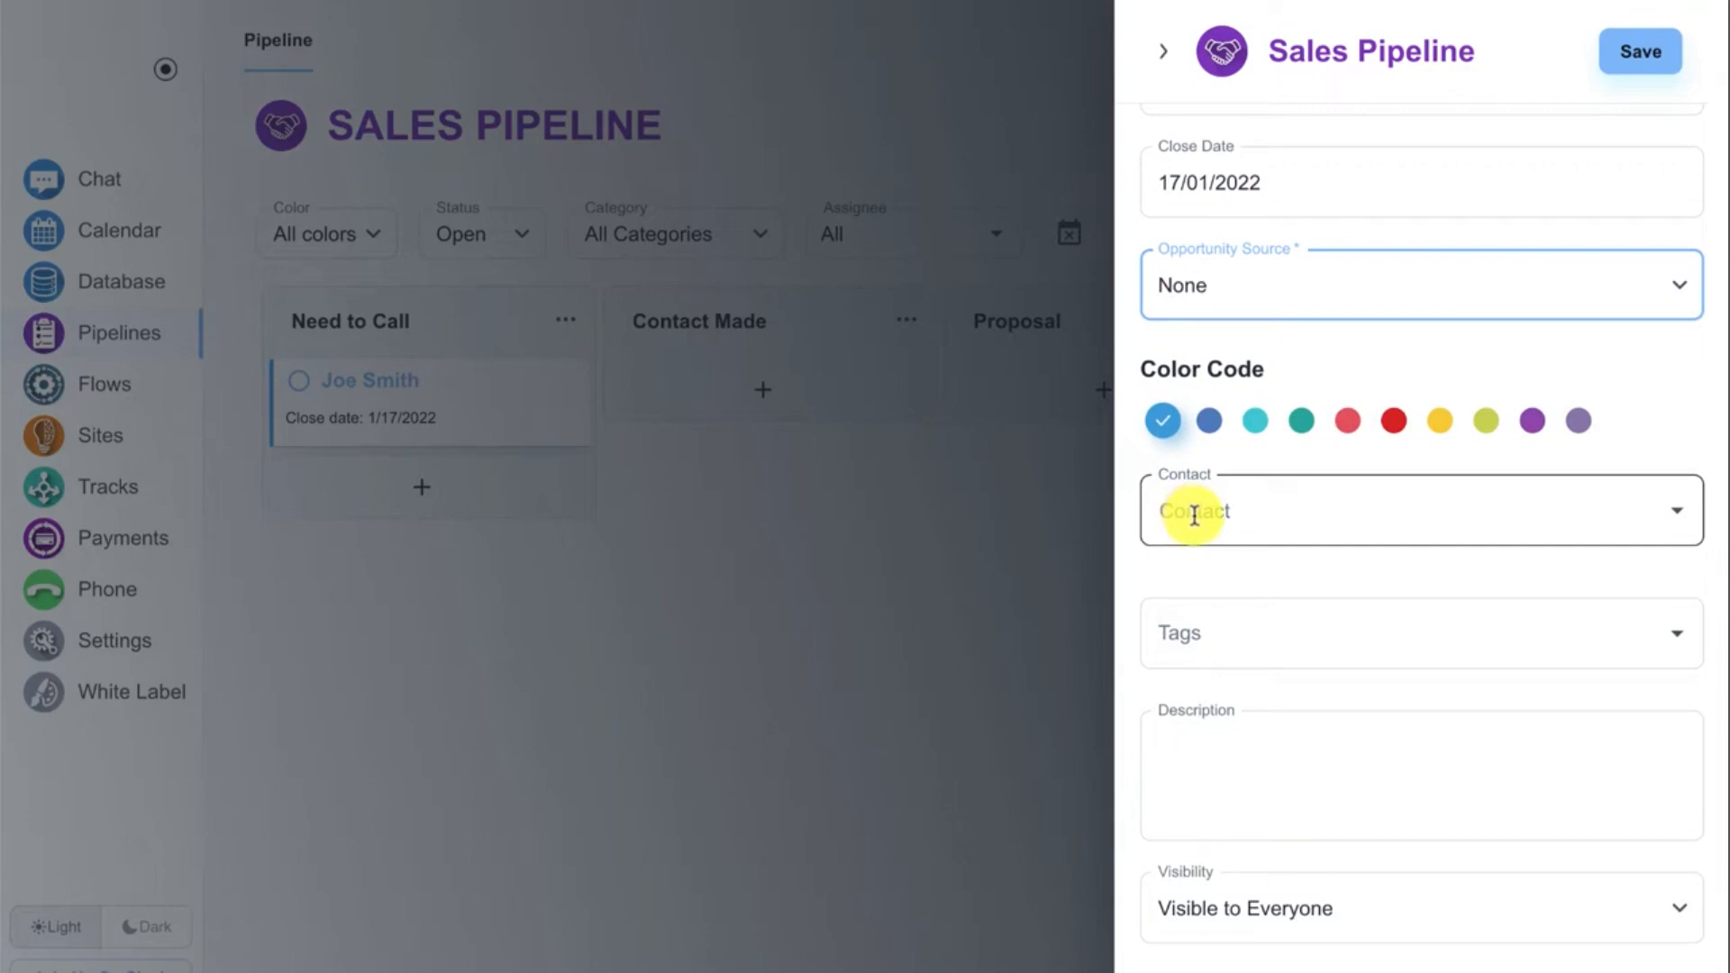
- Try linking both listed contacts to the opportunity, and clear the contact selection
click(1194, 516)
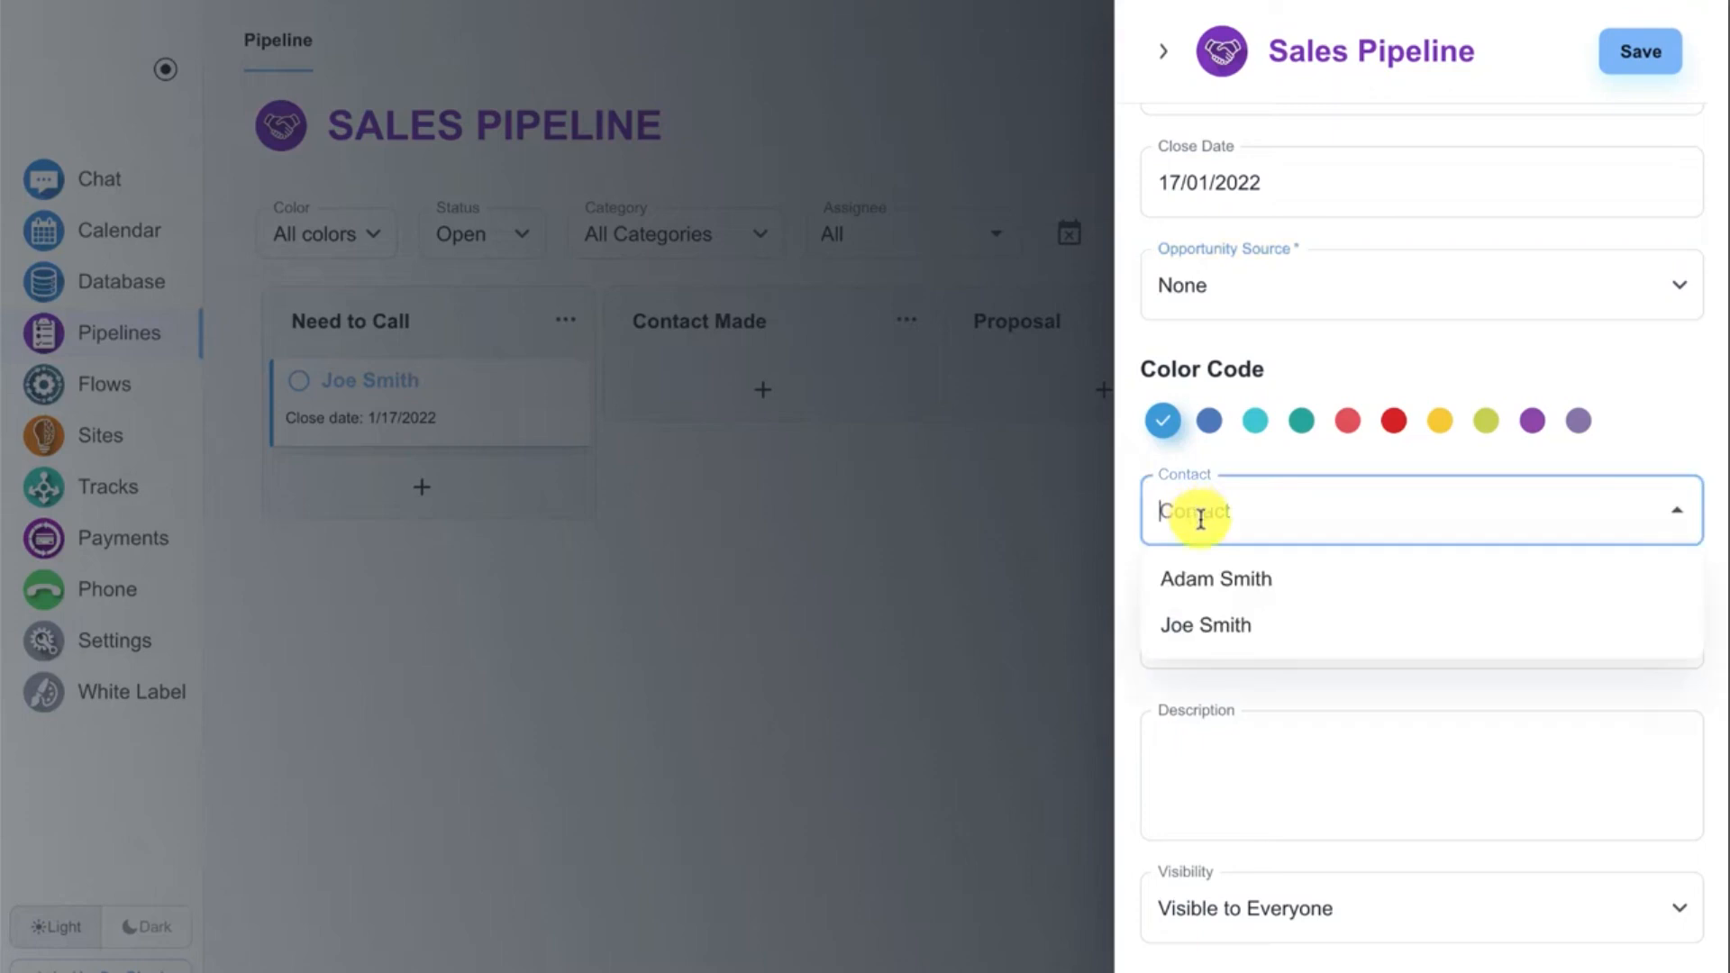
click(1209, 580)
click(1332, 523)
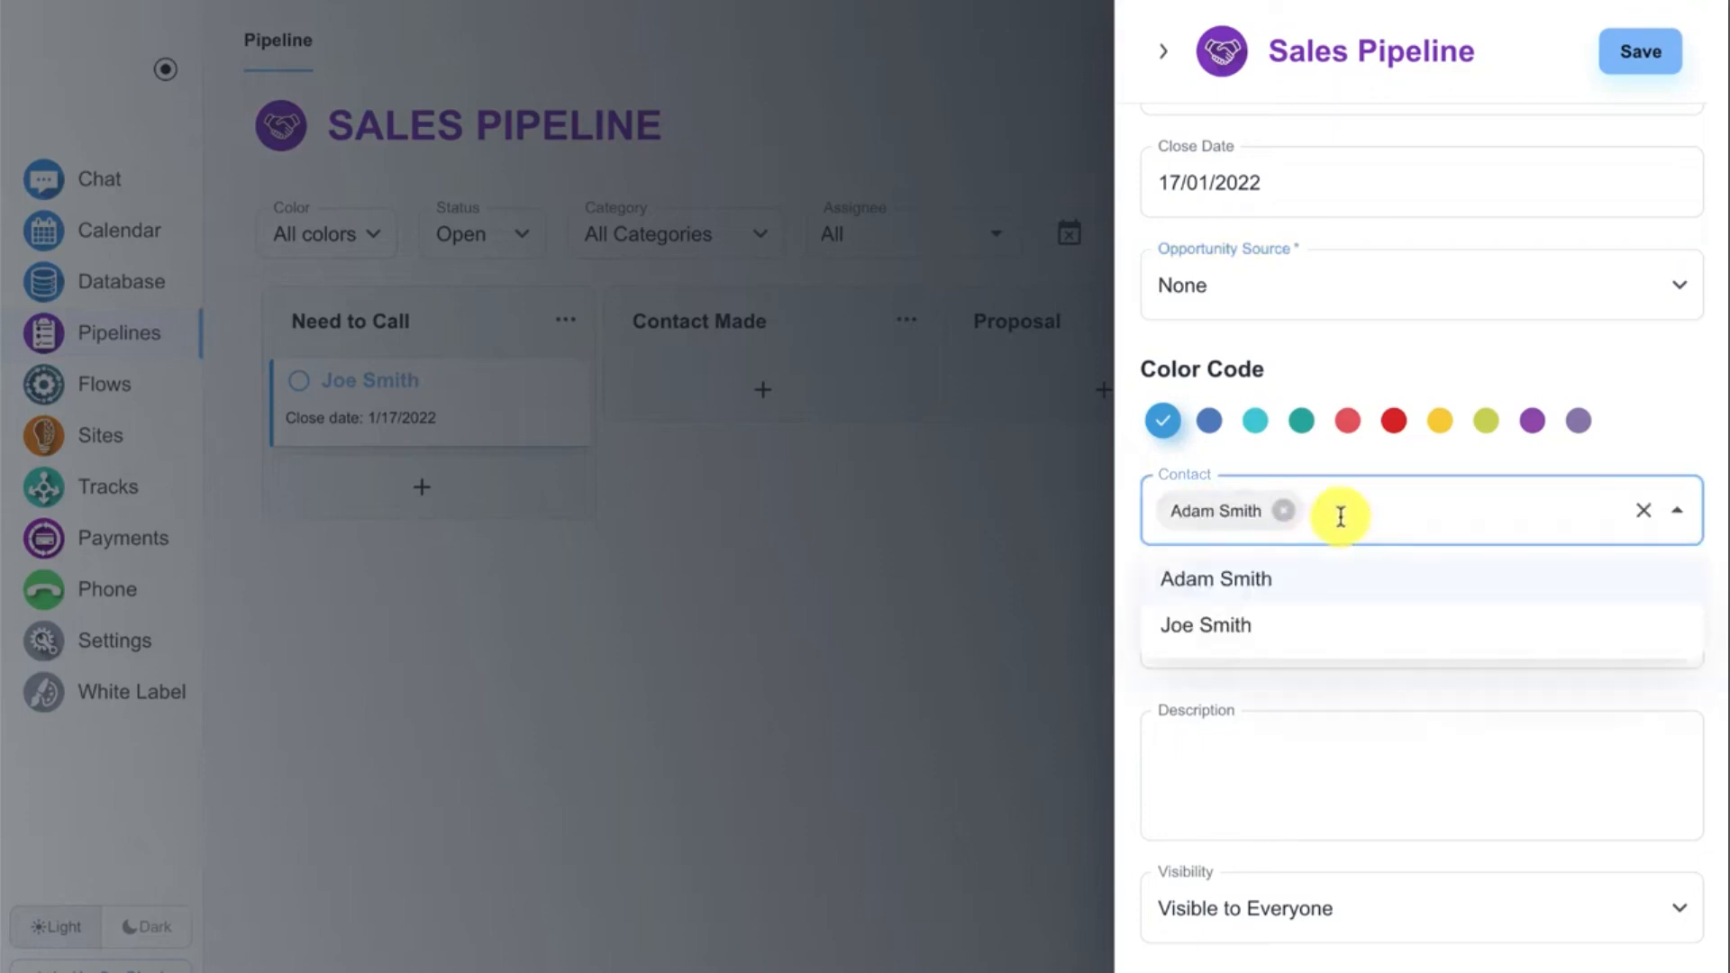
click(1260, 626)
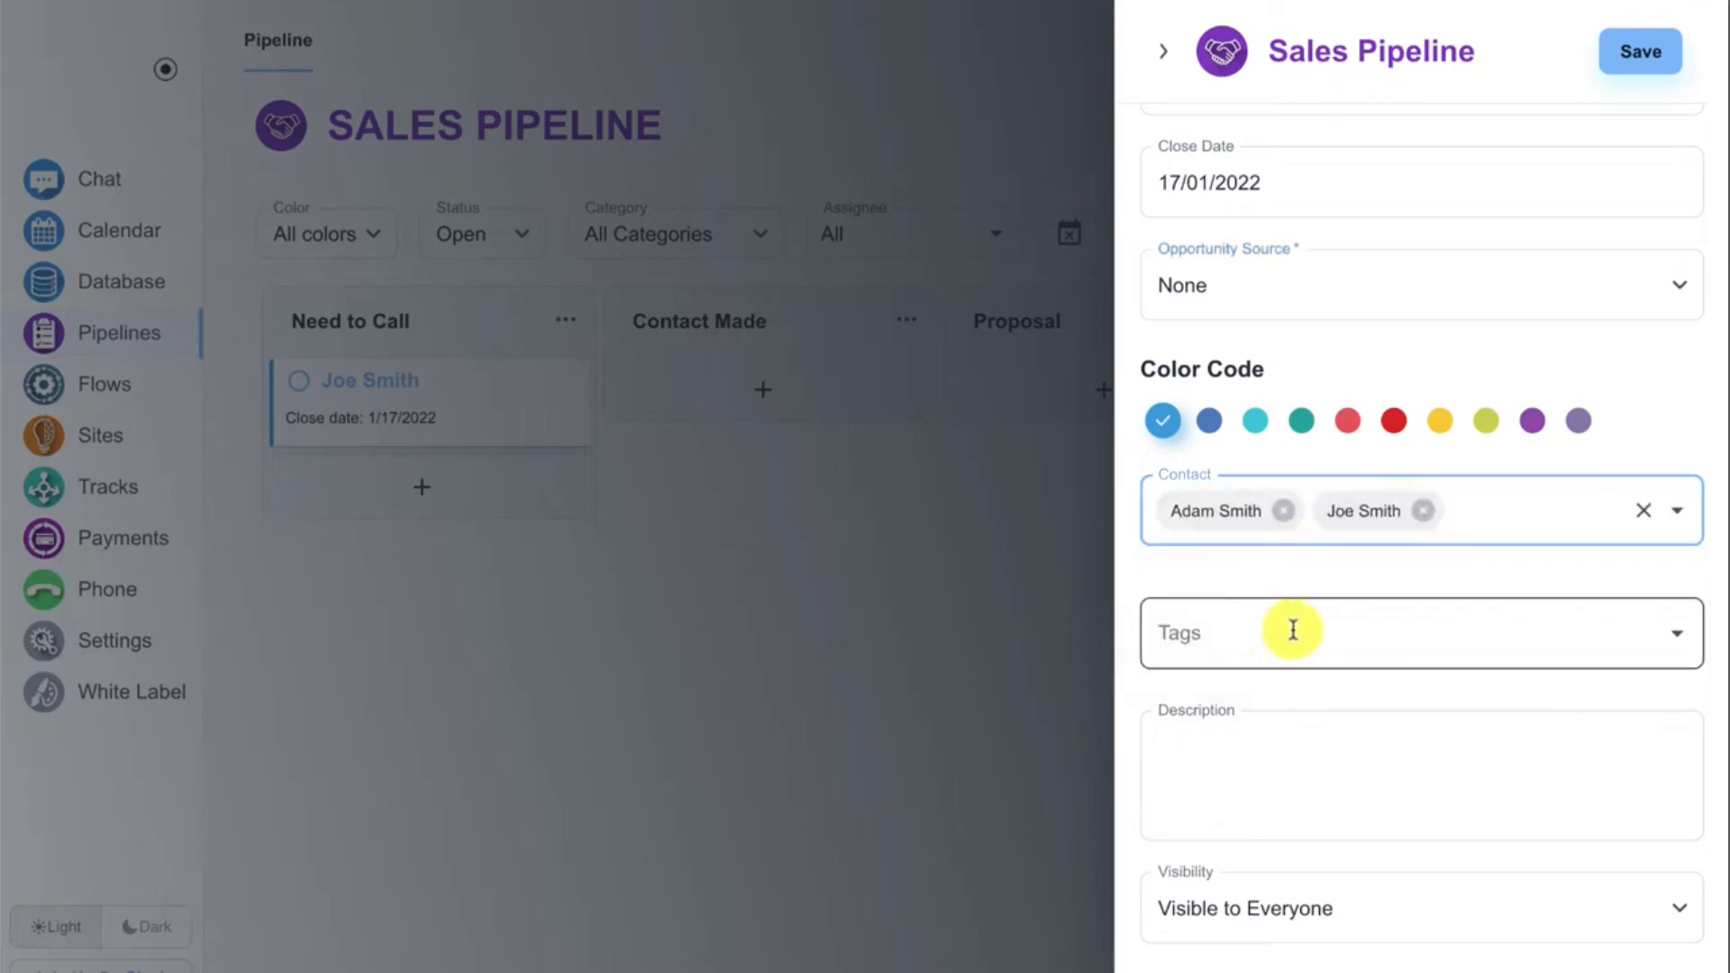
click(1647, 511)
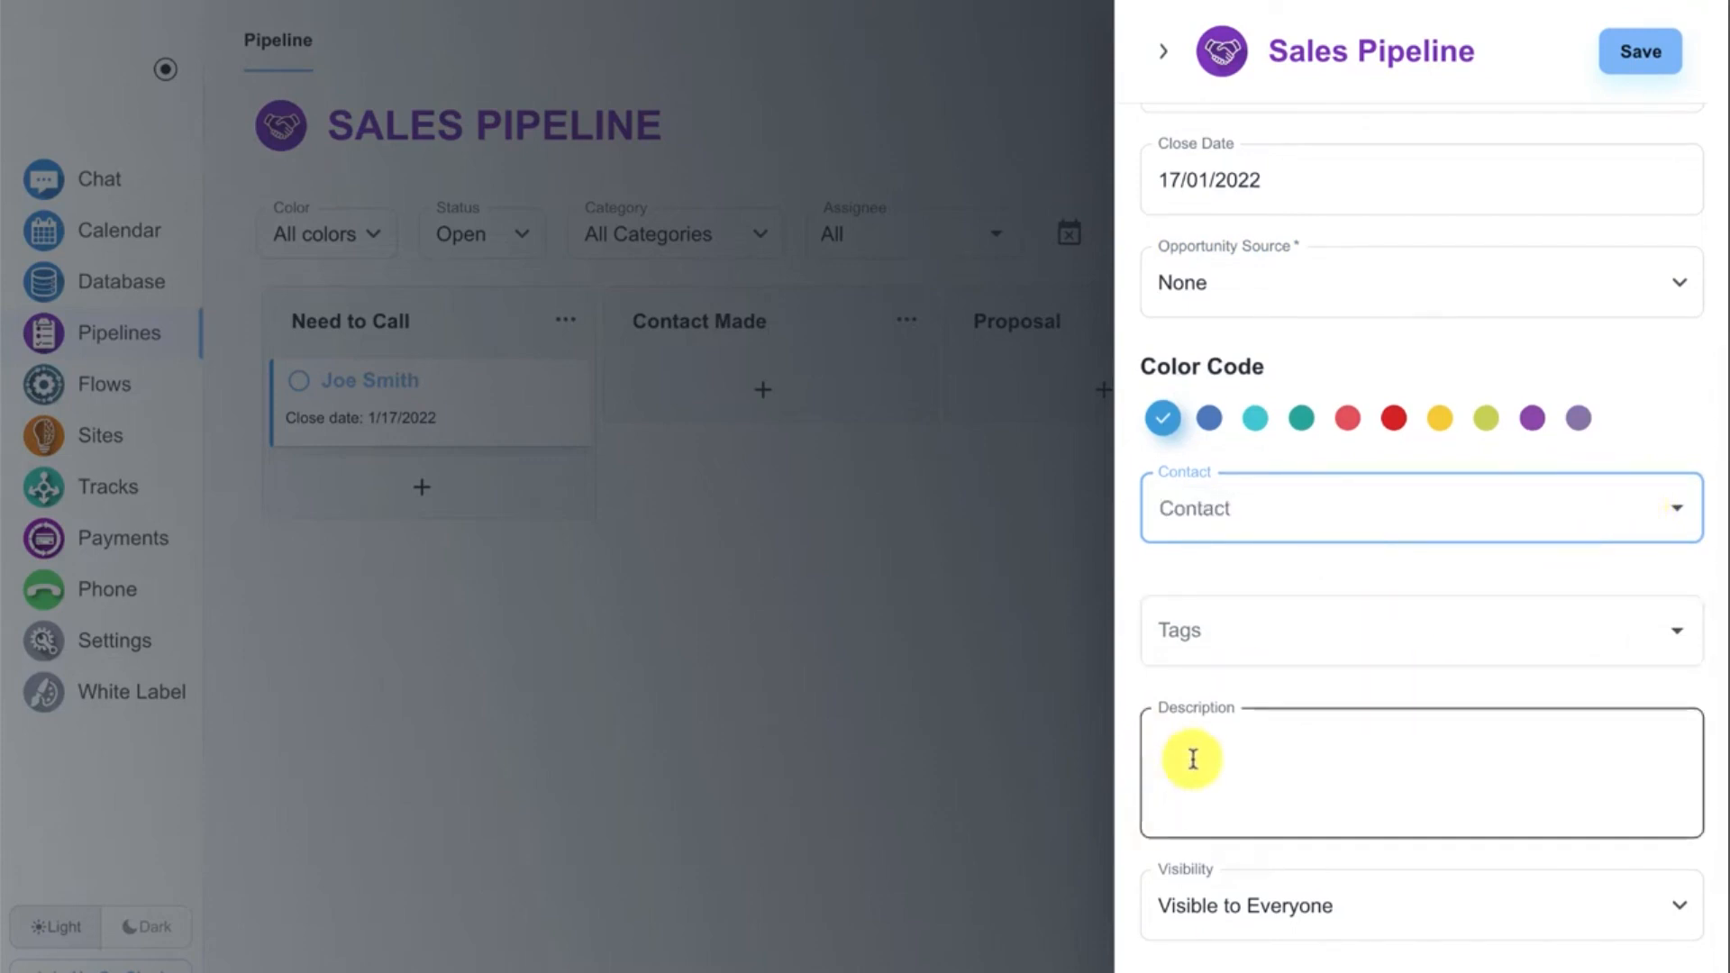
- Check the opportunity's visibility options and save the card
click(1298, 917)
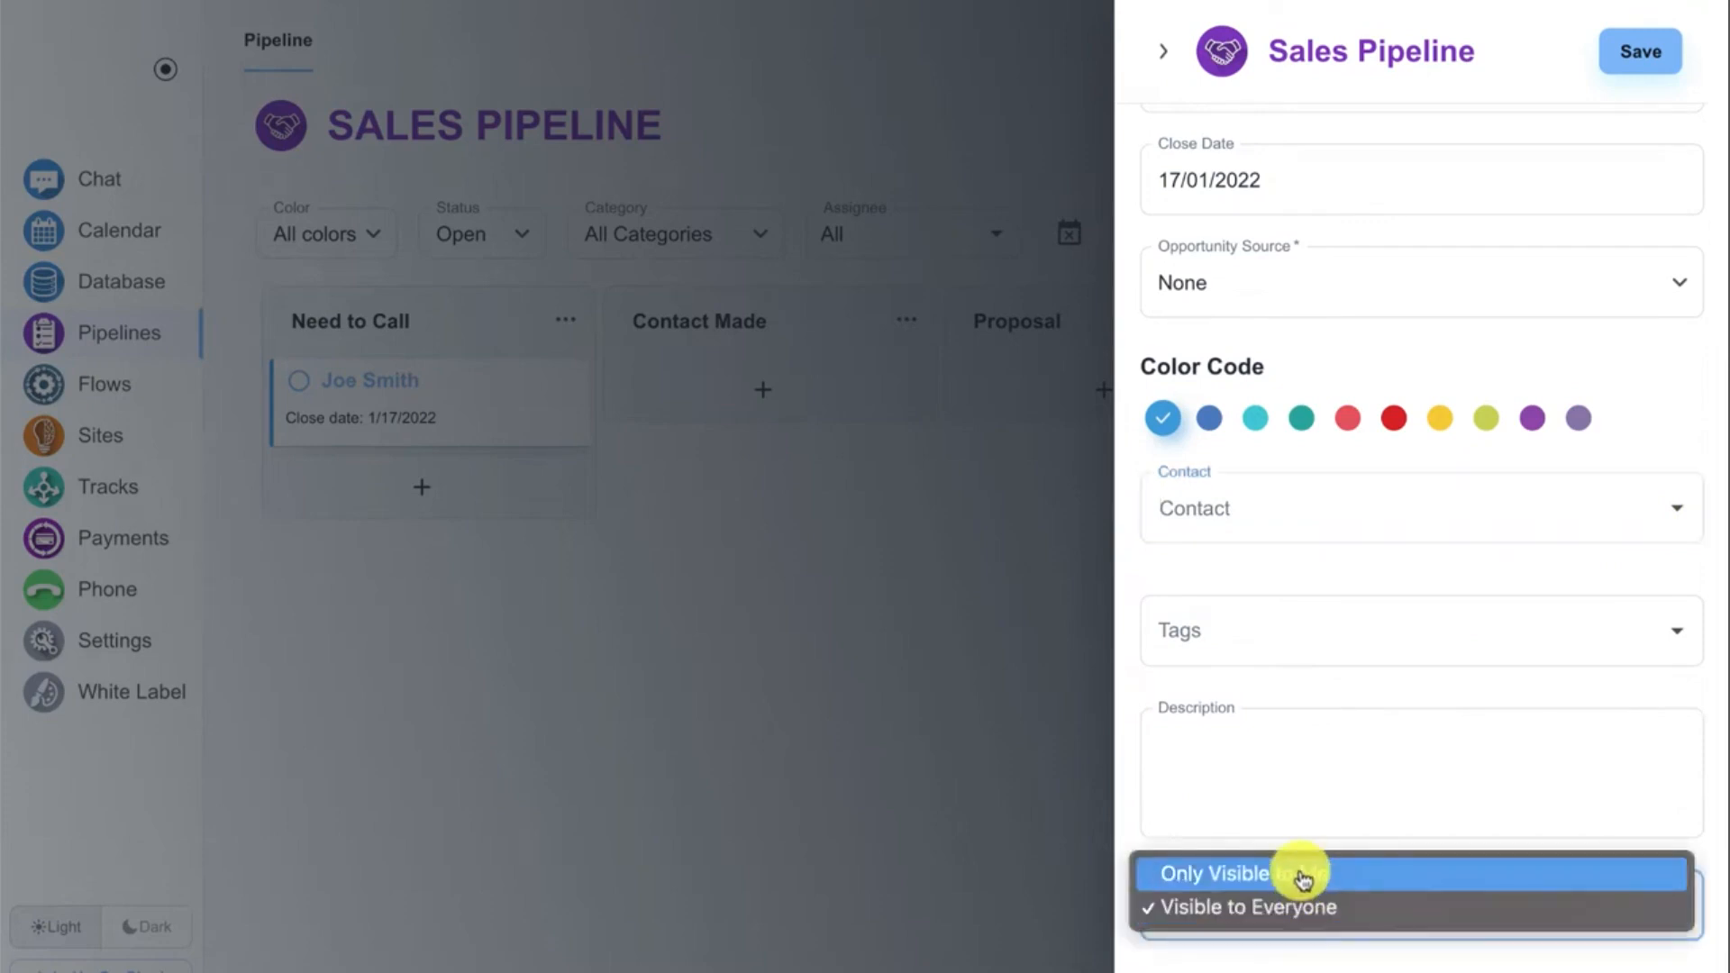
click(1301, 811)
scroll(1359, 693, up, 6)
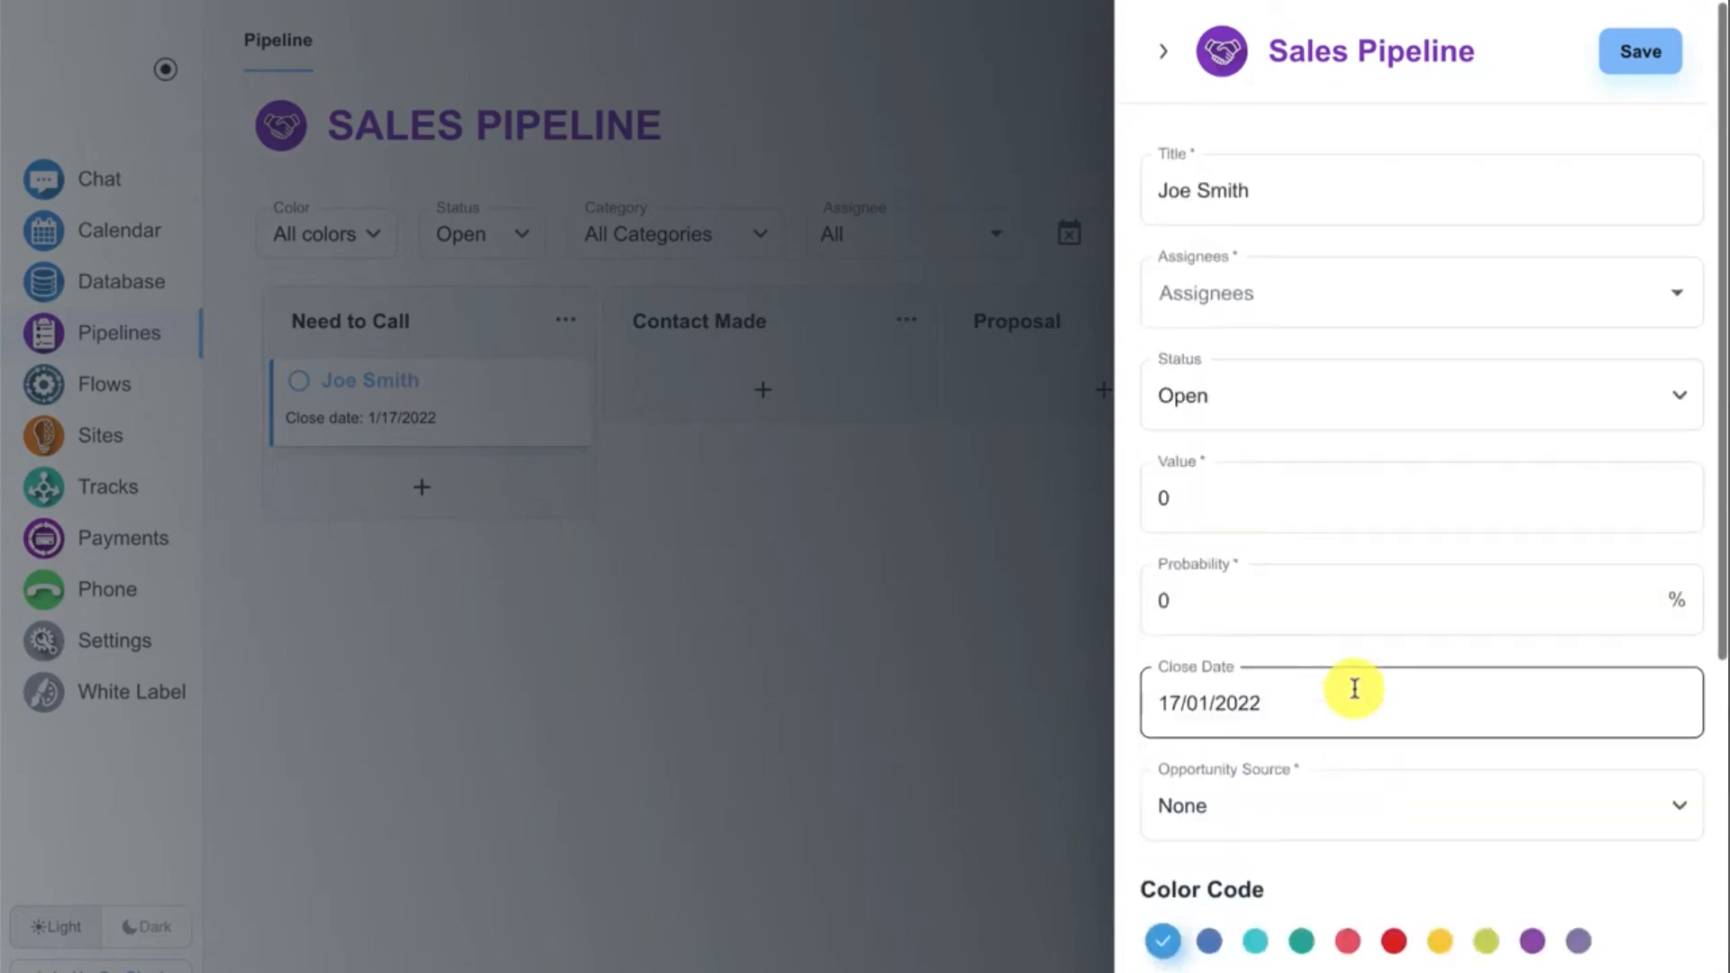
click(1625, 60)
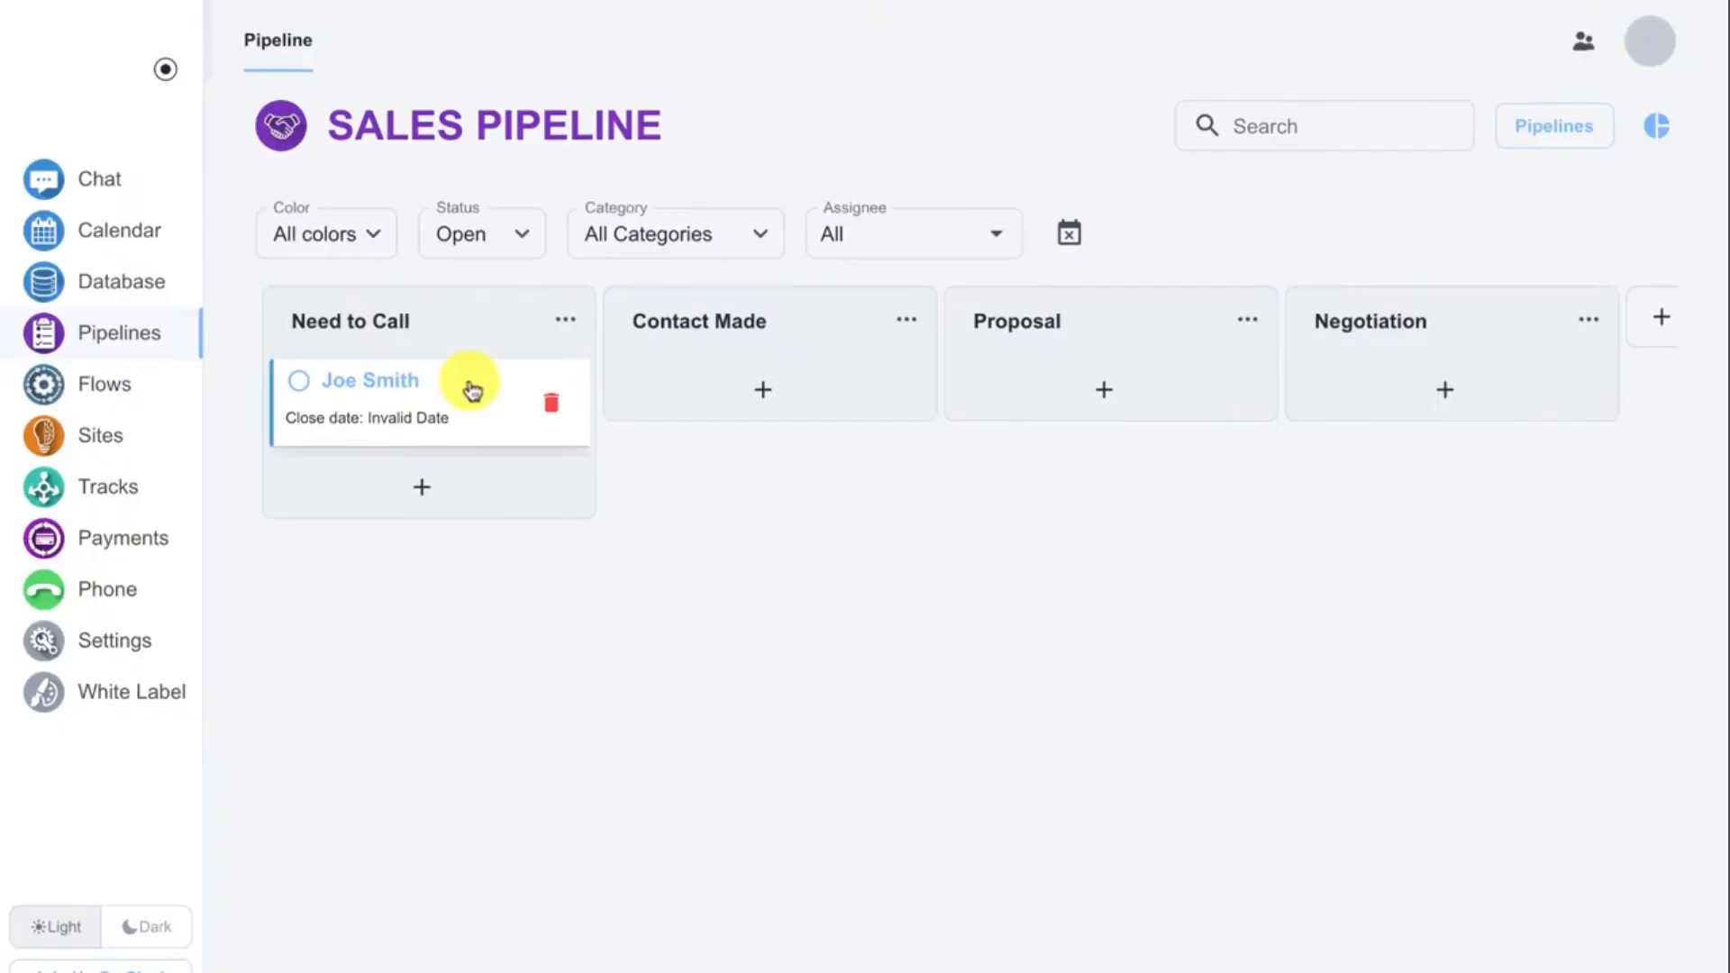
- Reopen the opportunity, confirm January 16, 2022 as its close date, and save the card
click(452, 383)
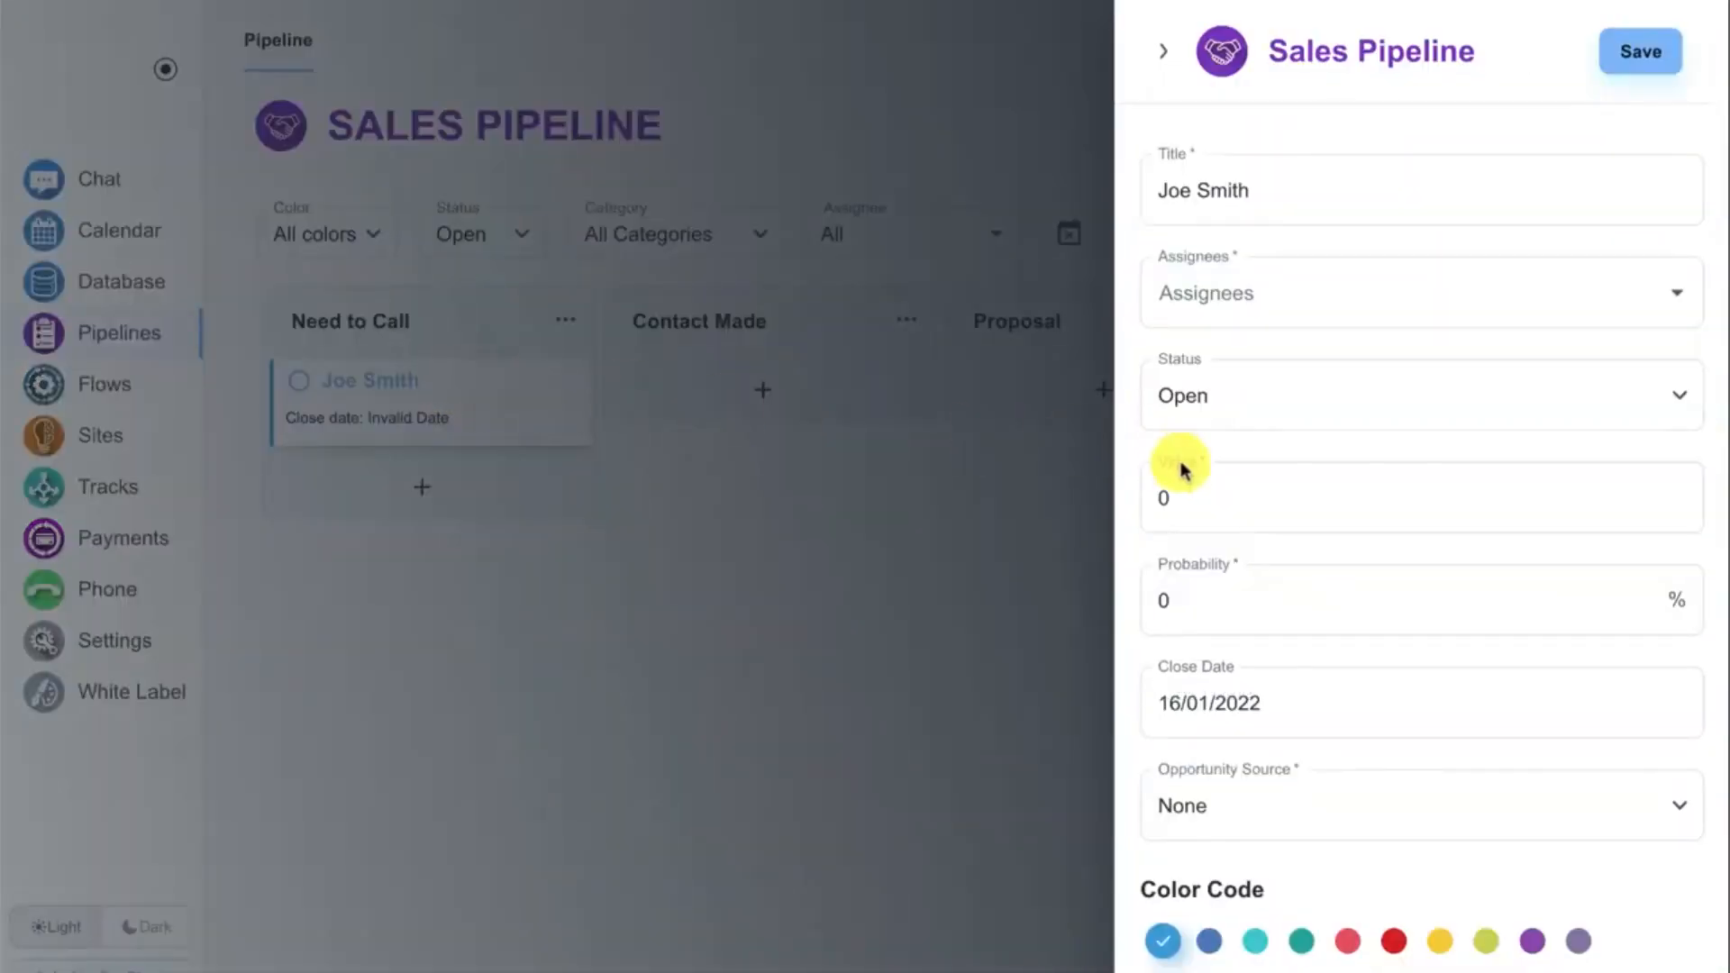
click(1229, 703)
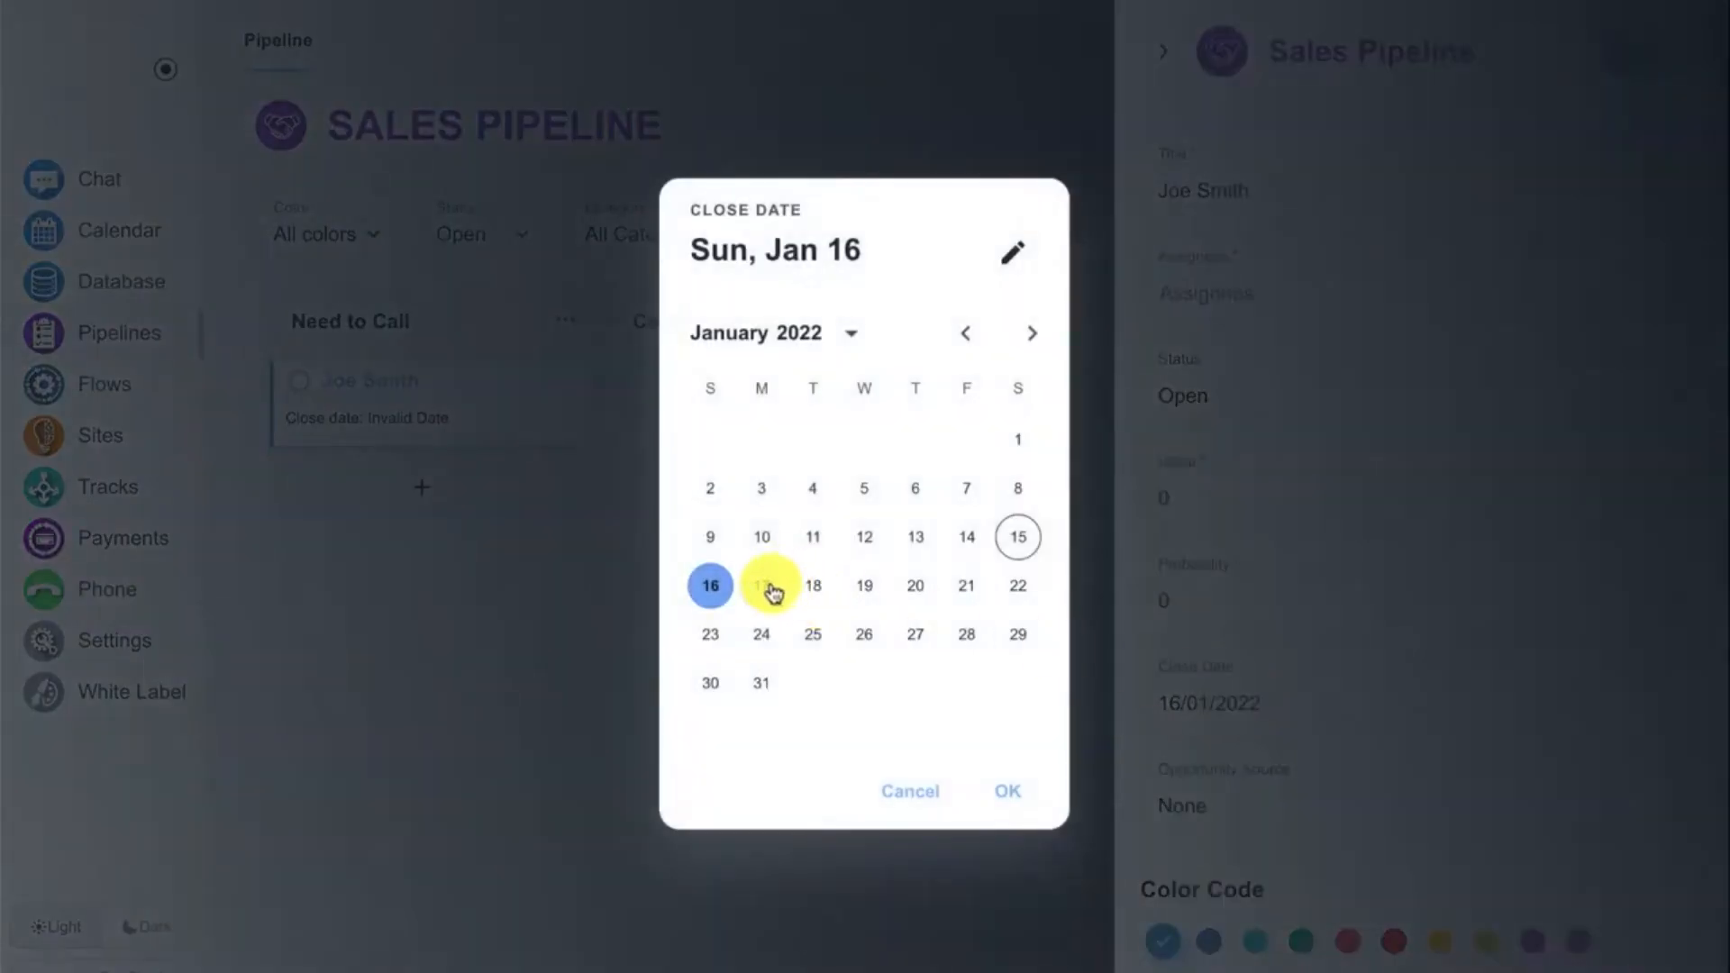
click(1007, 791)
click(1633, 68)
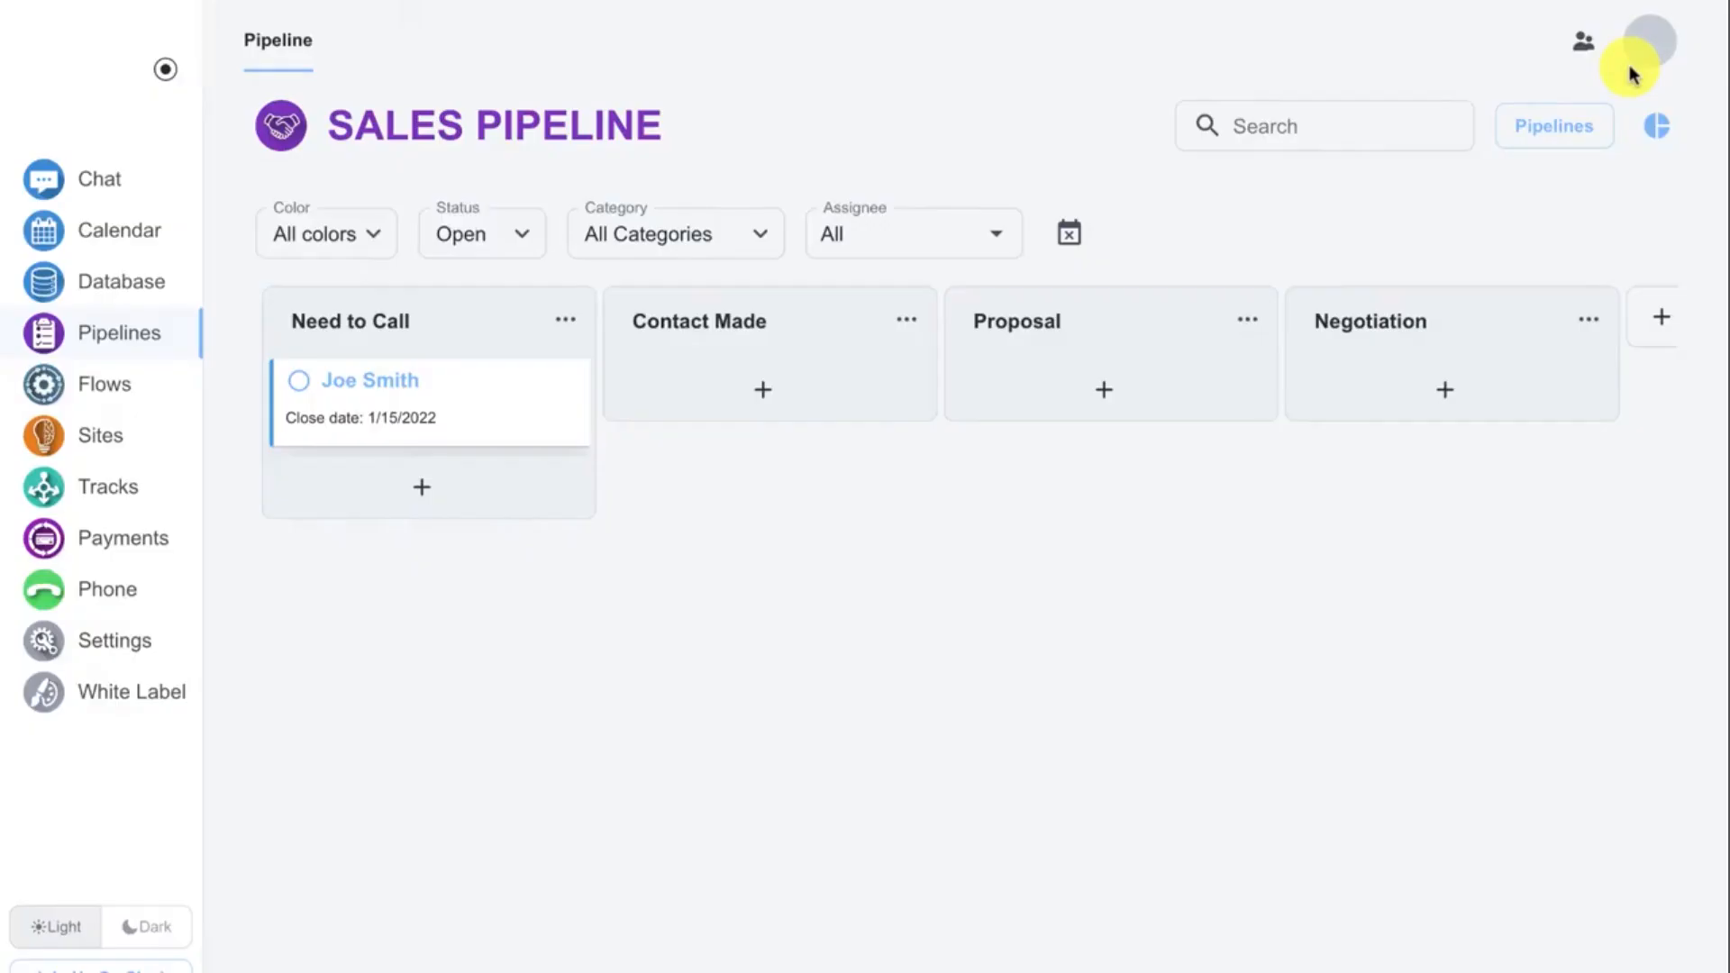
- View the board in calendar columns with its color filter options, and return to the custom columns view
click(1071, 240)
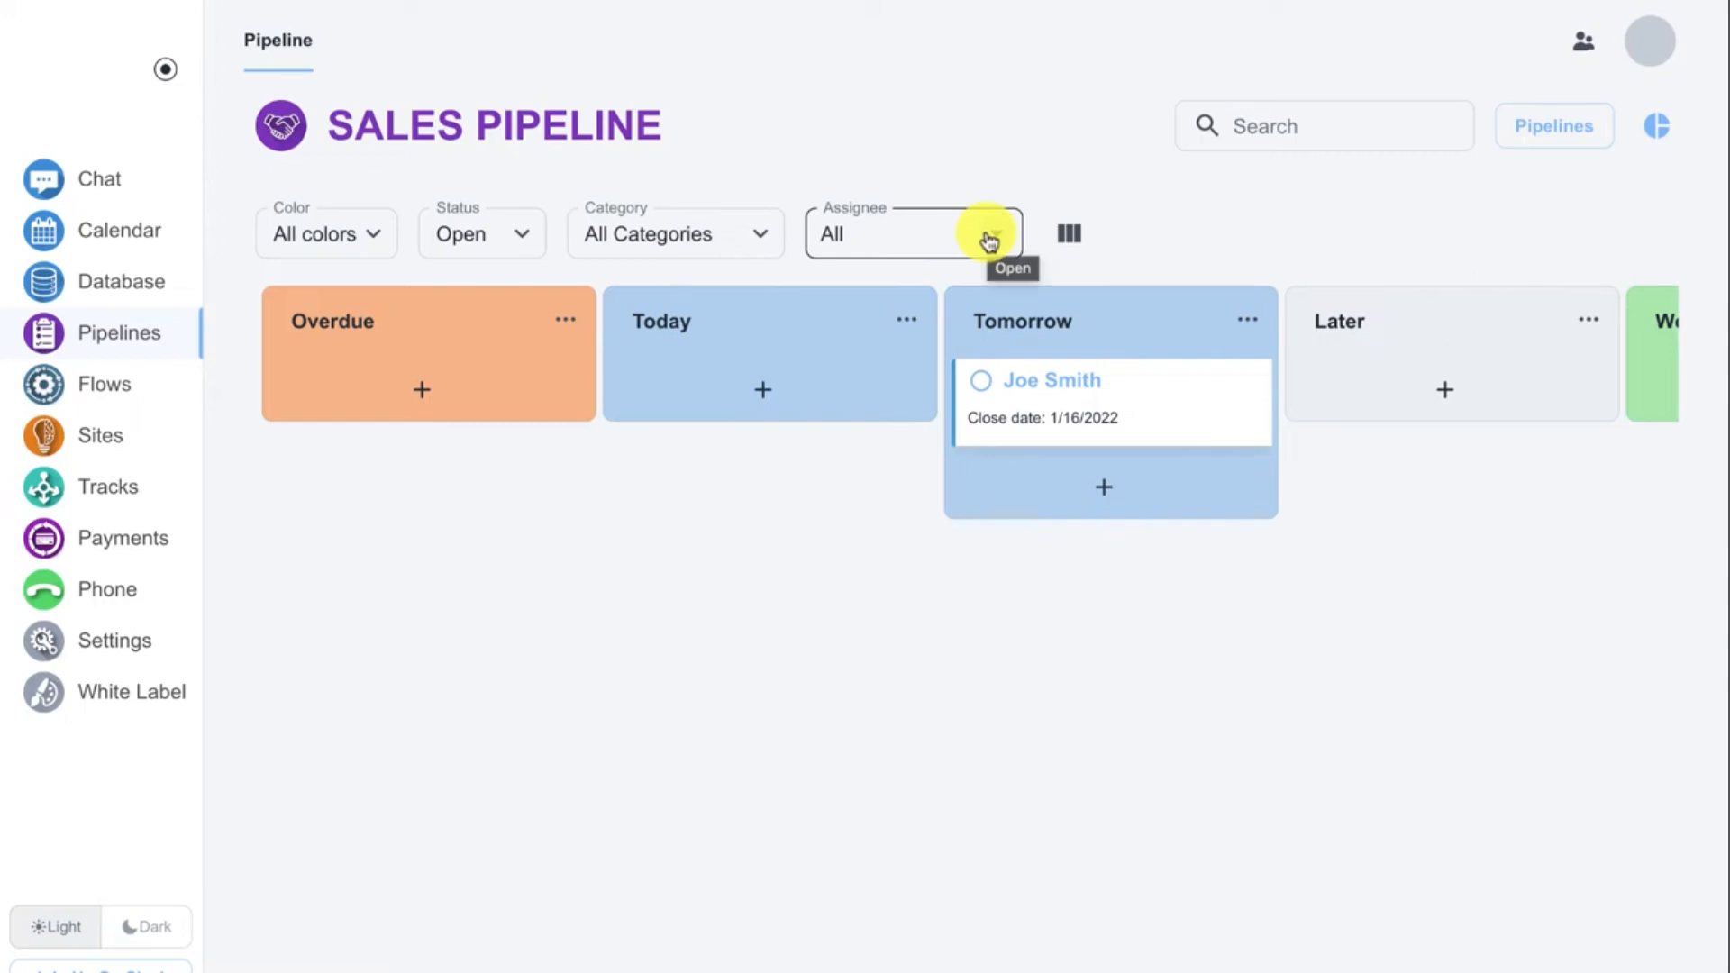
click(380, 234)
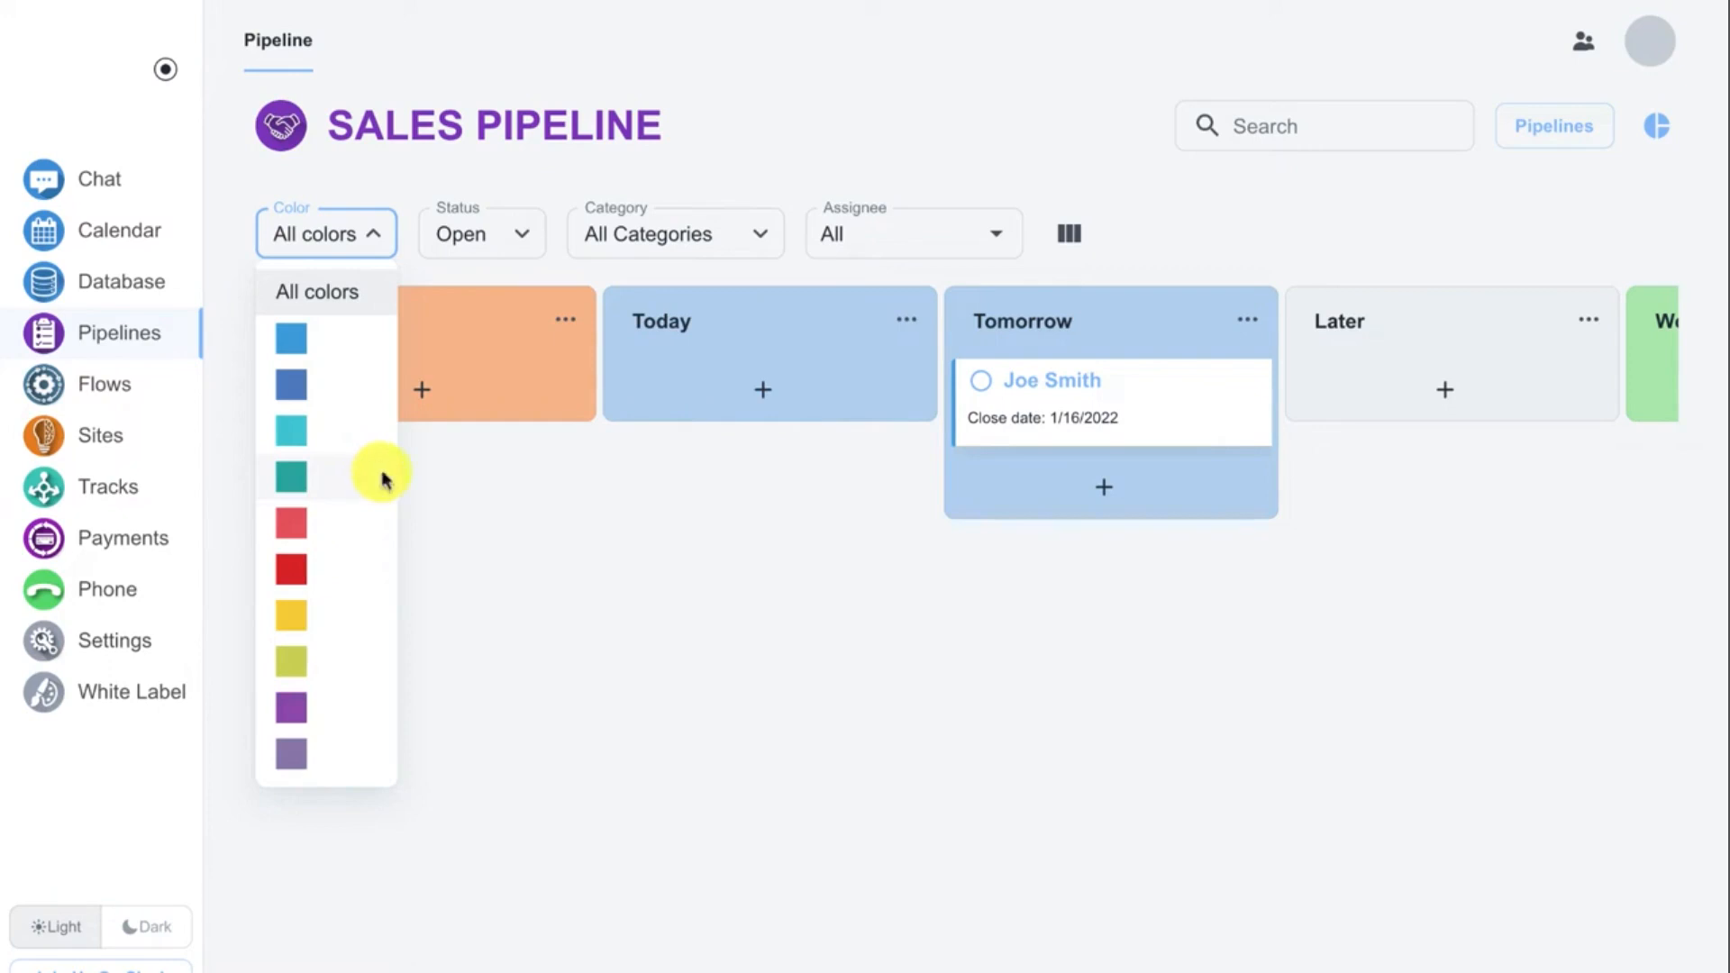
click(439, 478)
click(1077, 245)
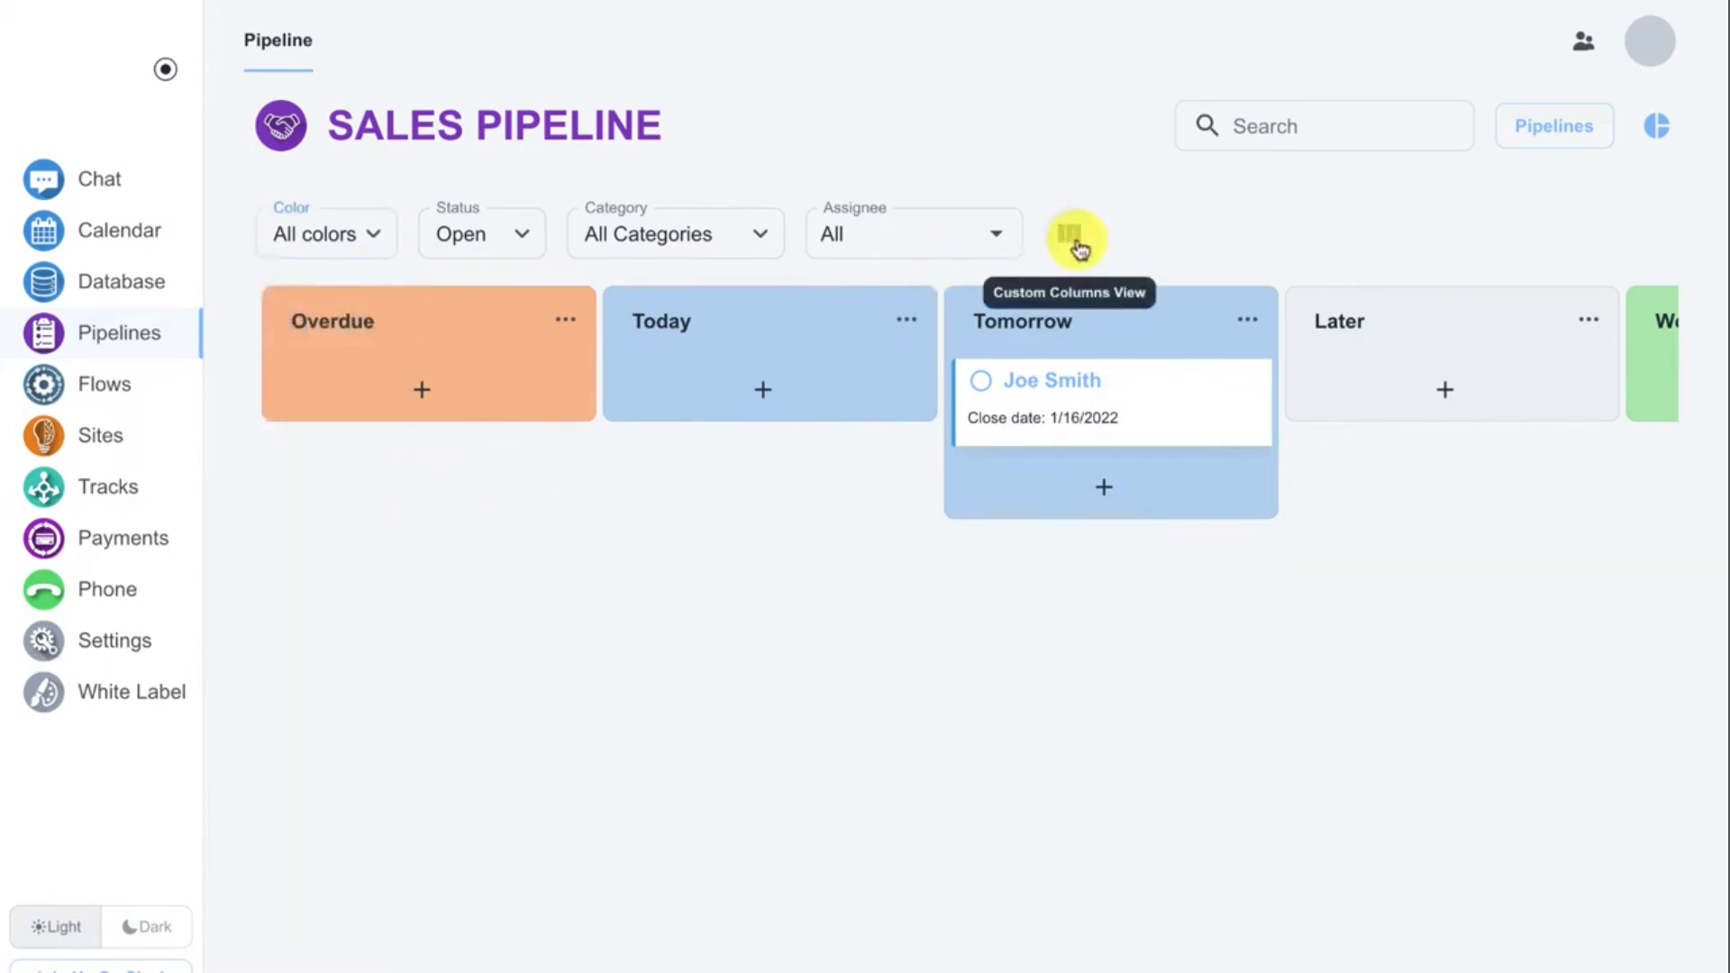
click(1077, 245)
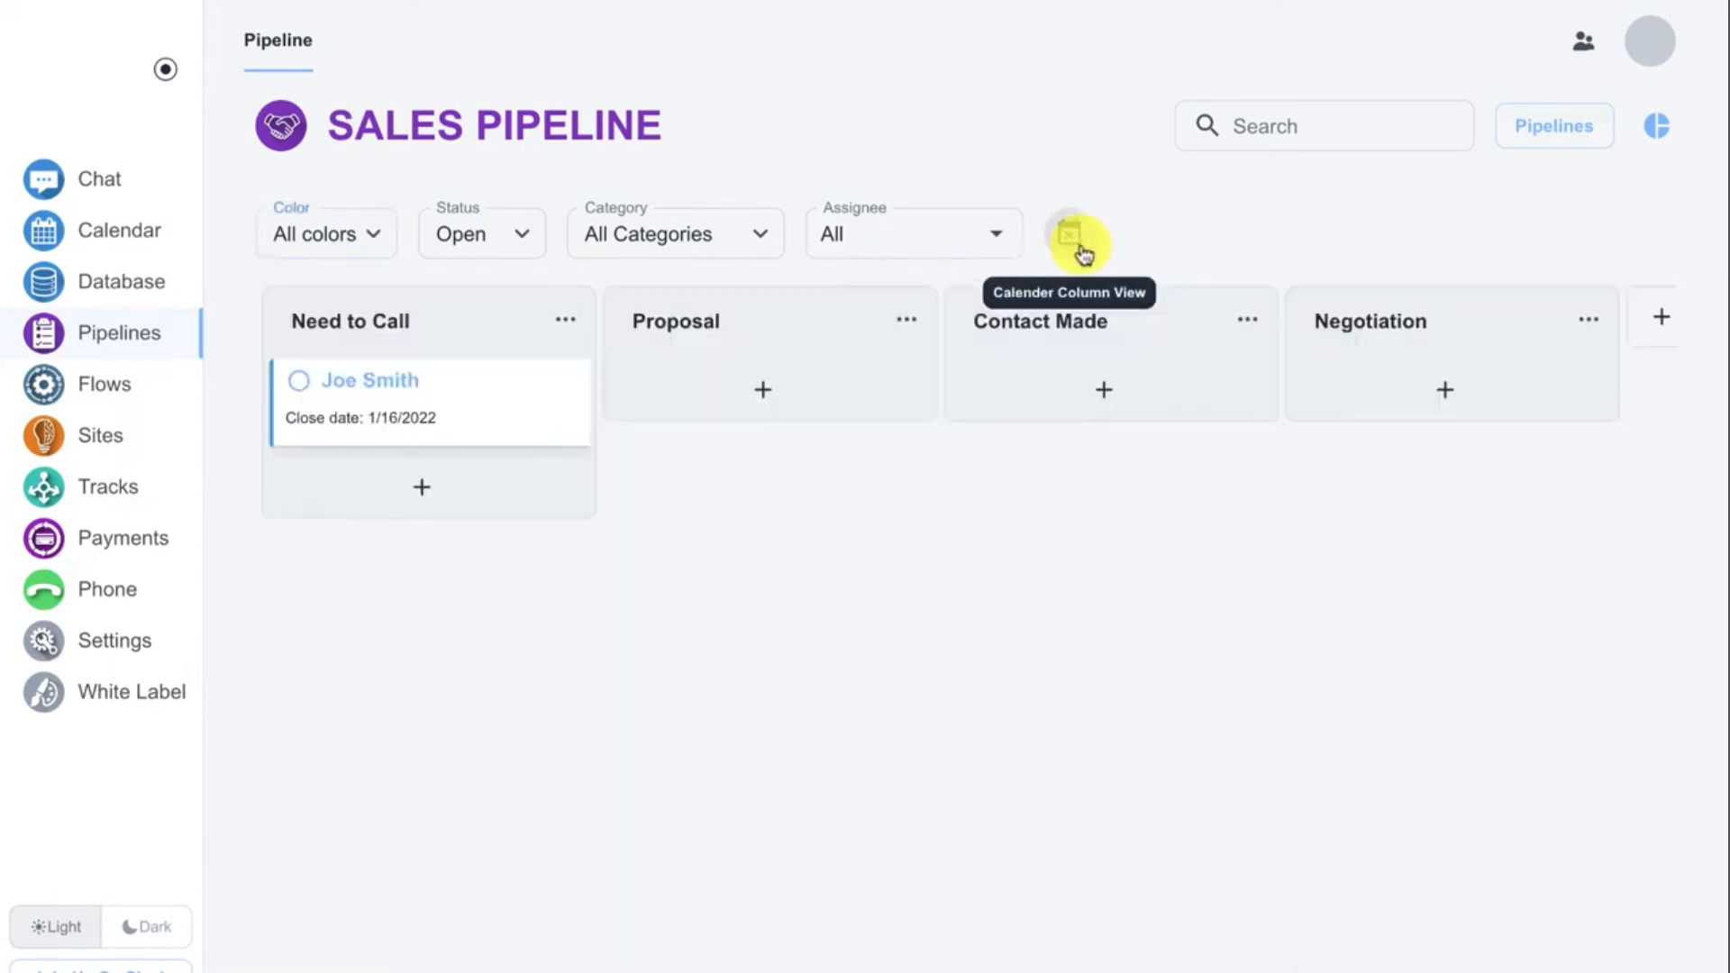
- Switch to the New Pipeline board and add a task for calling the customer to the Need To Do lane
click(1536, 133)
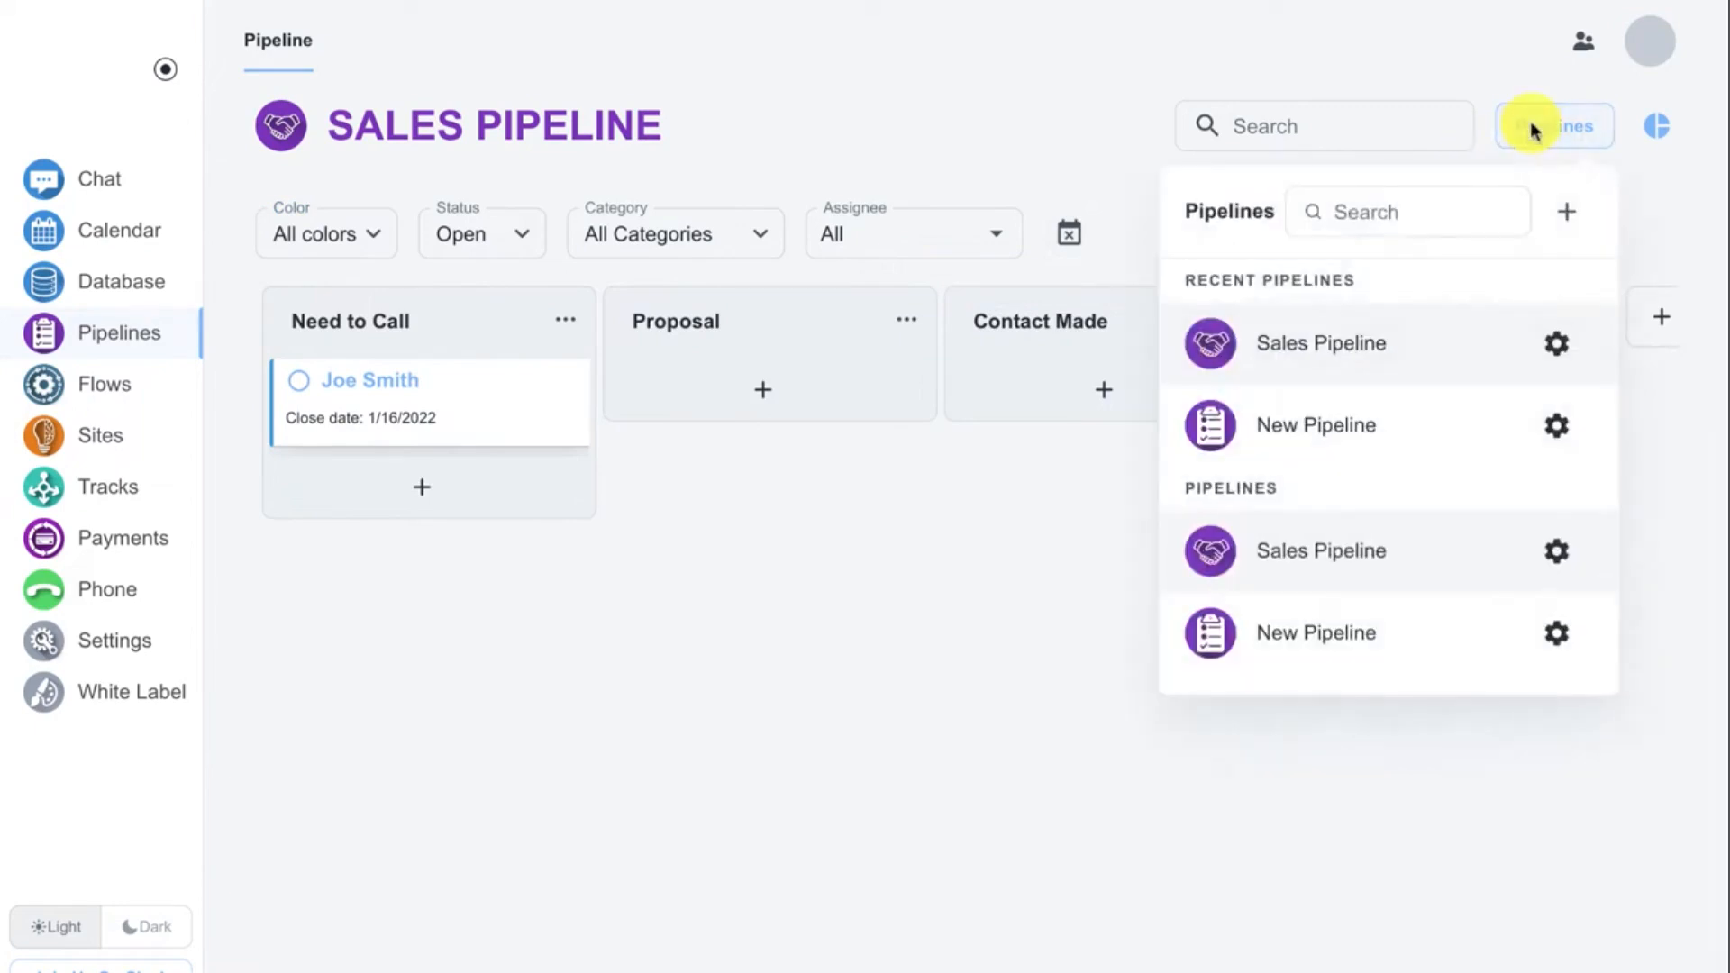
click(1337, 422)
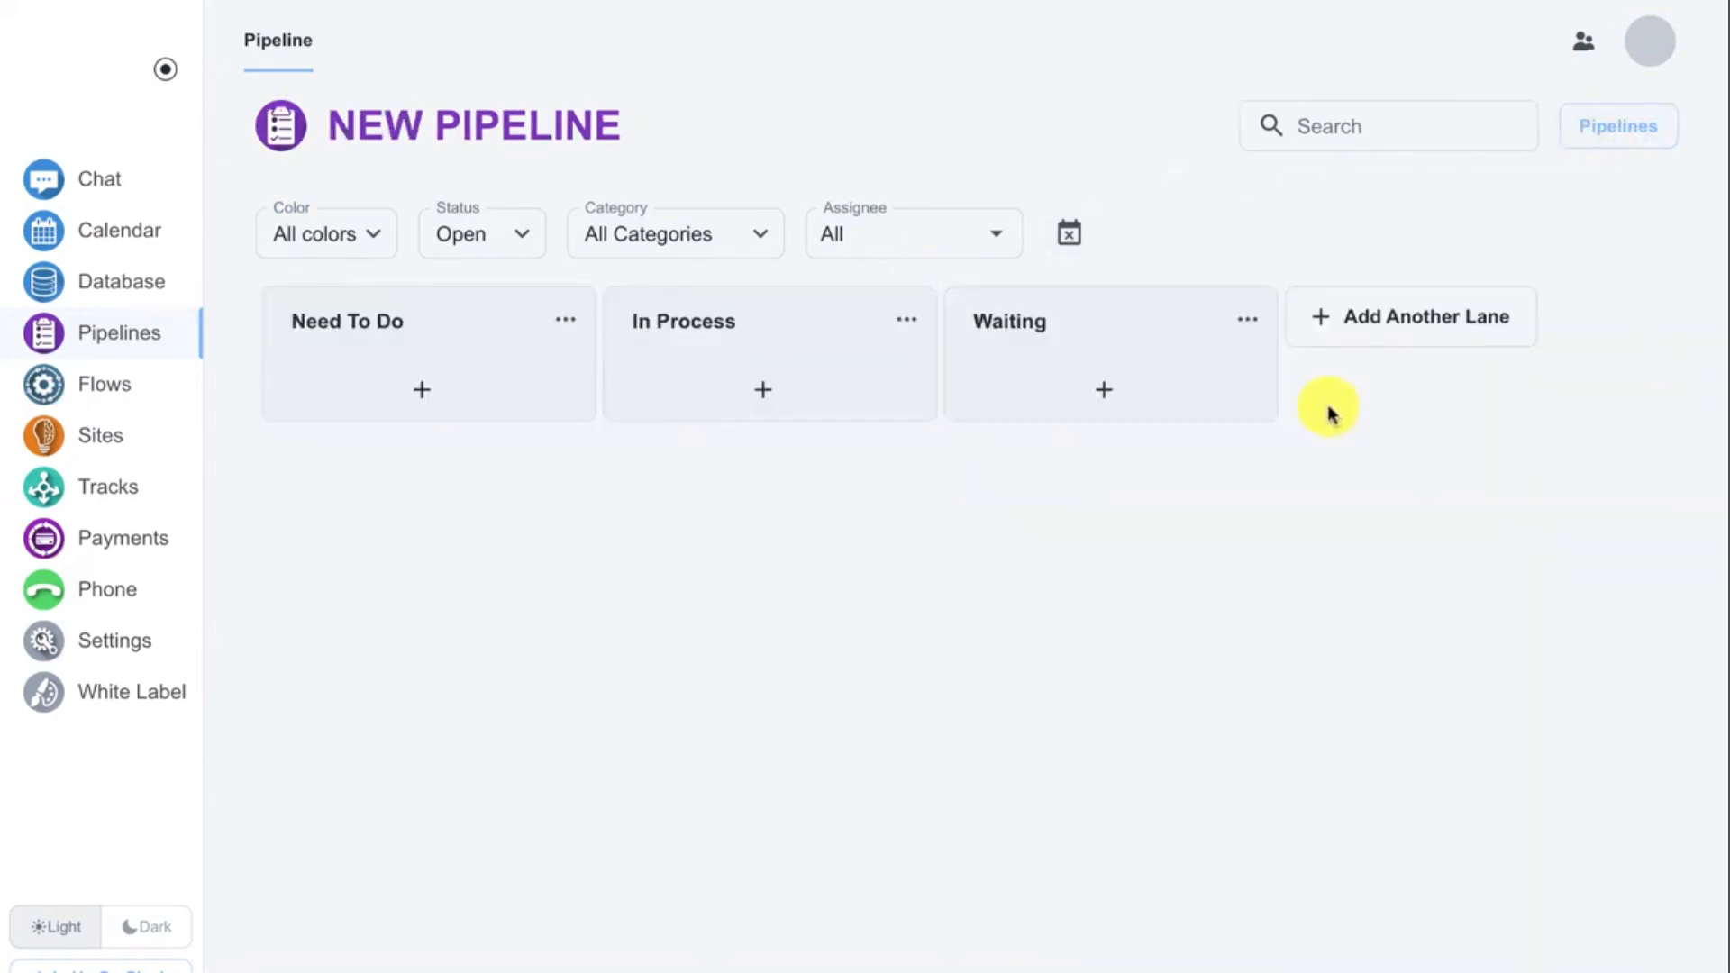
click(435, 385)
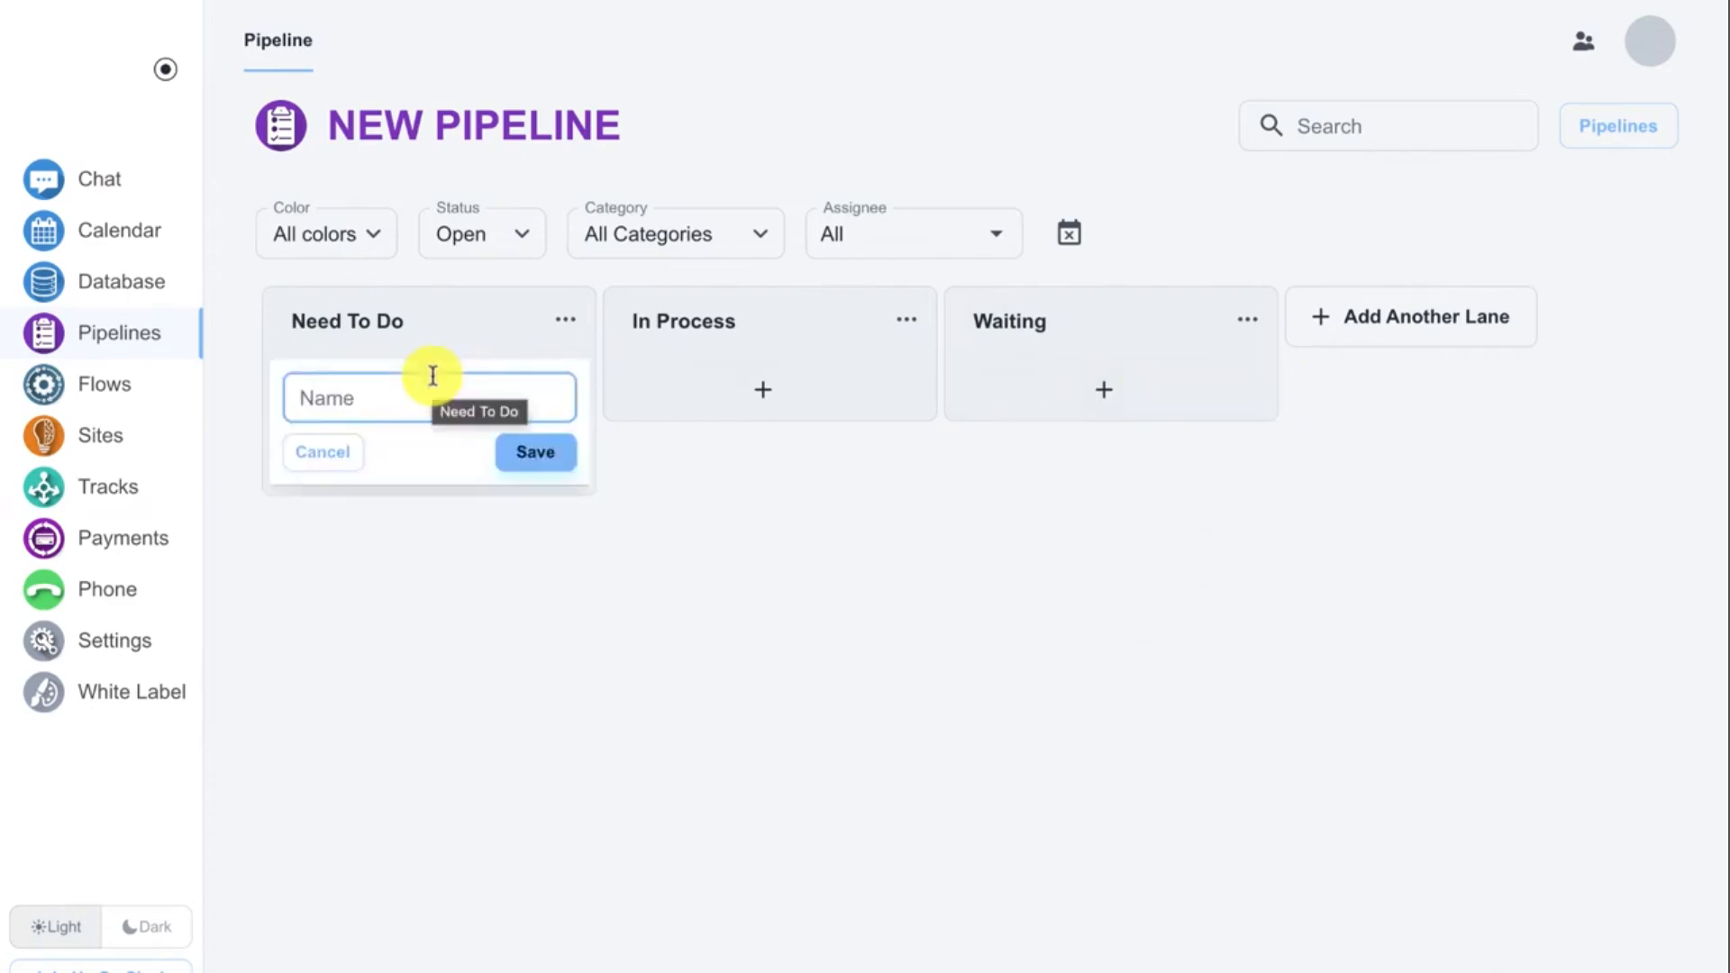
text(Call Joe)
key(Return)
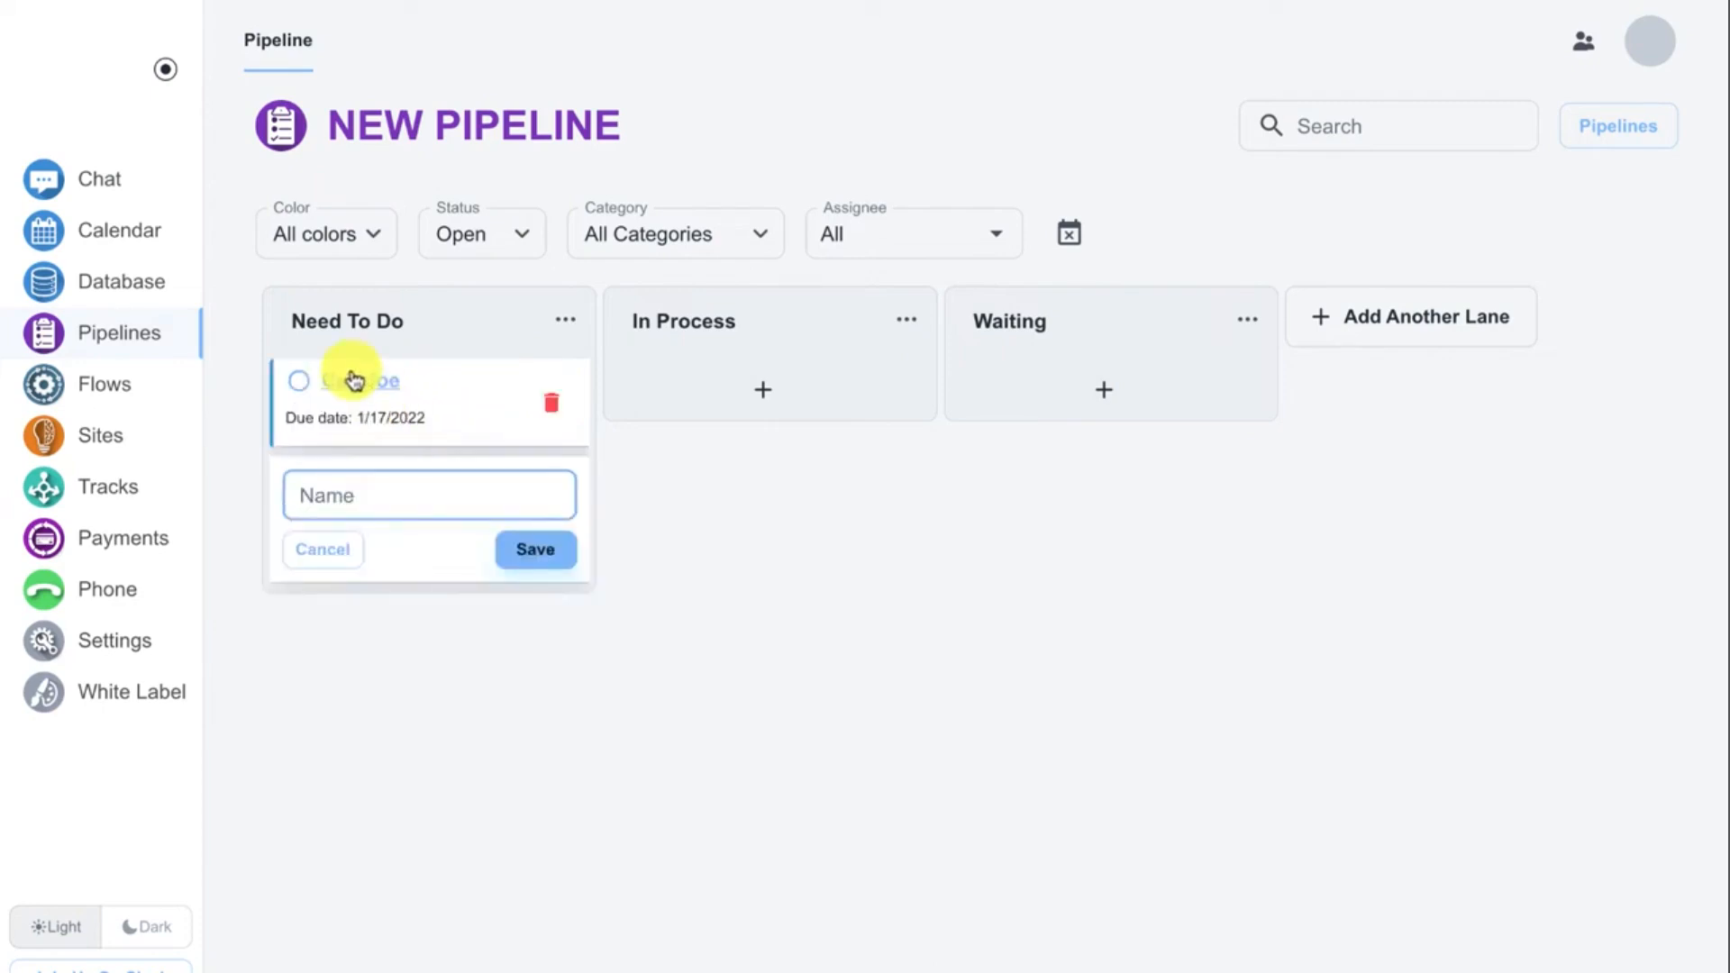
- Review the call task's details in the Need To Do lane and mark the task as complete
click(368, 379)
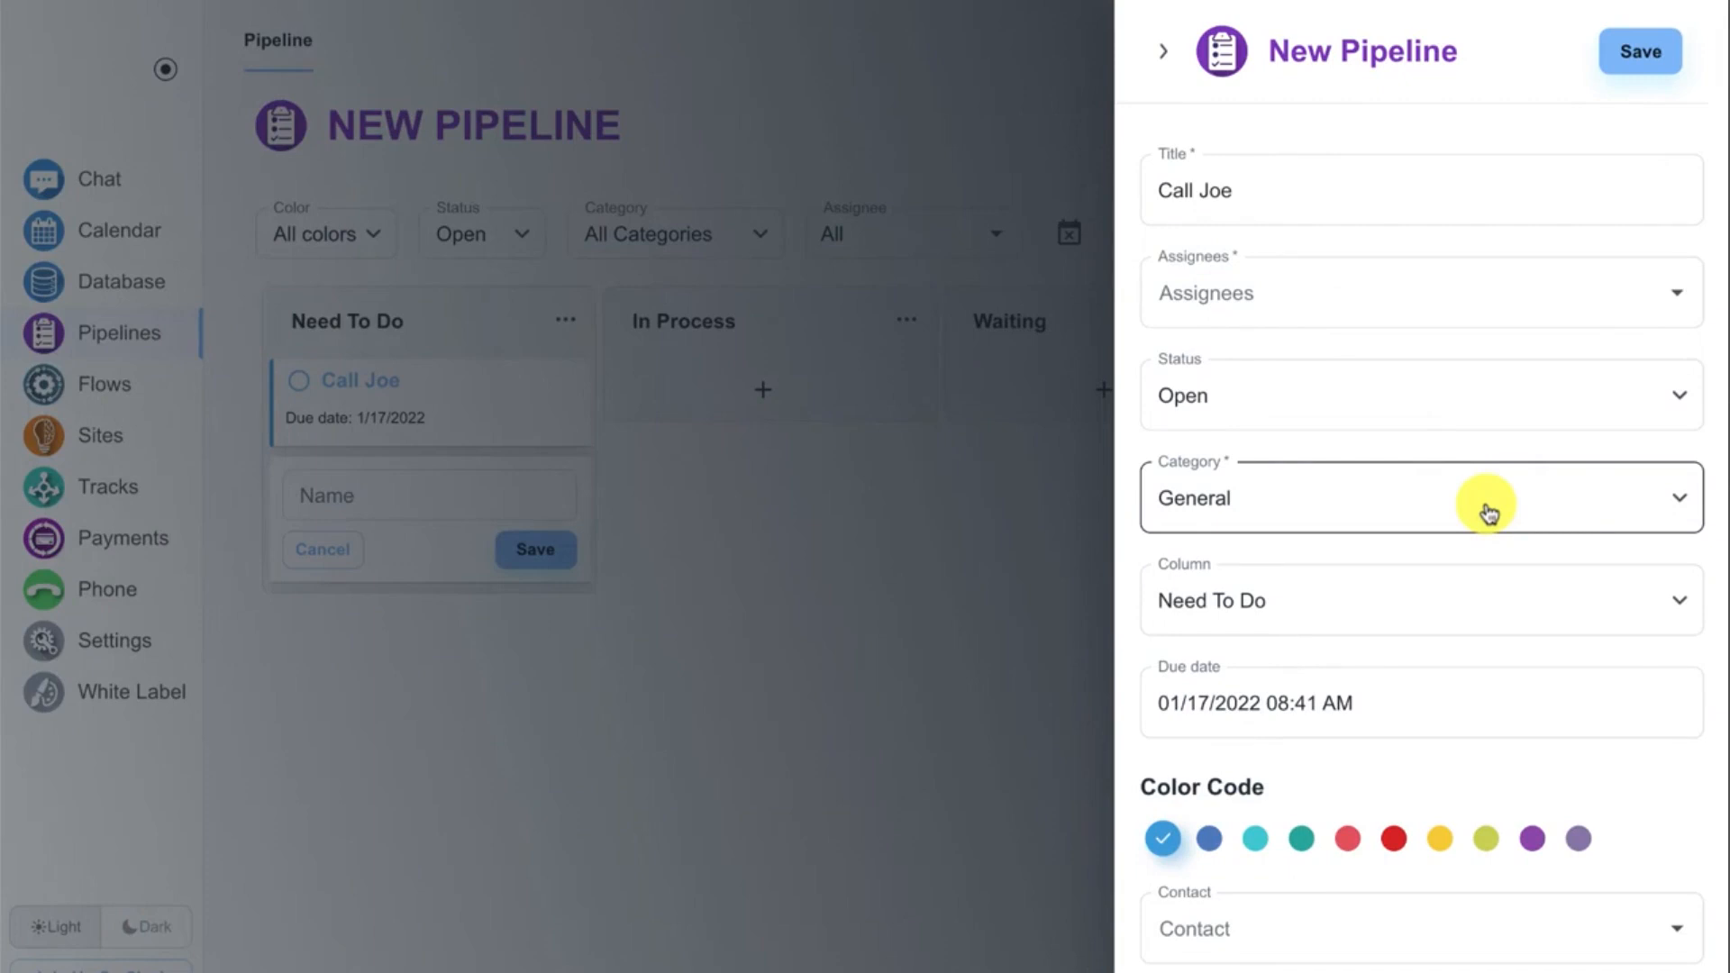
scroll(1489, 510, down, 3)
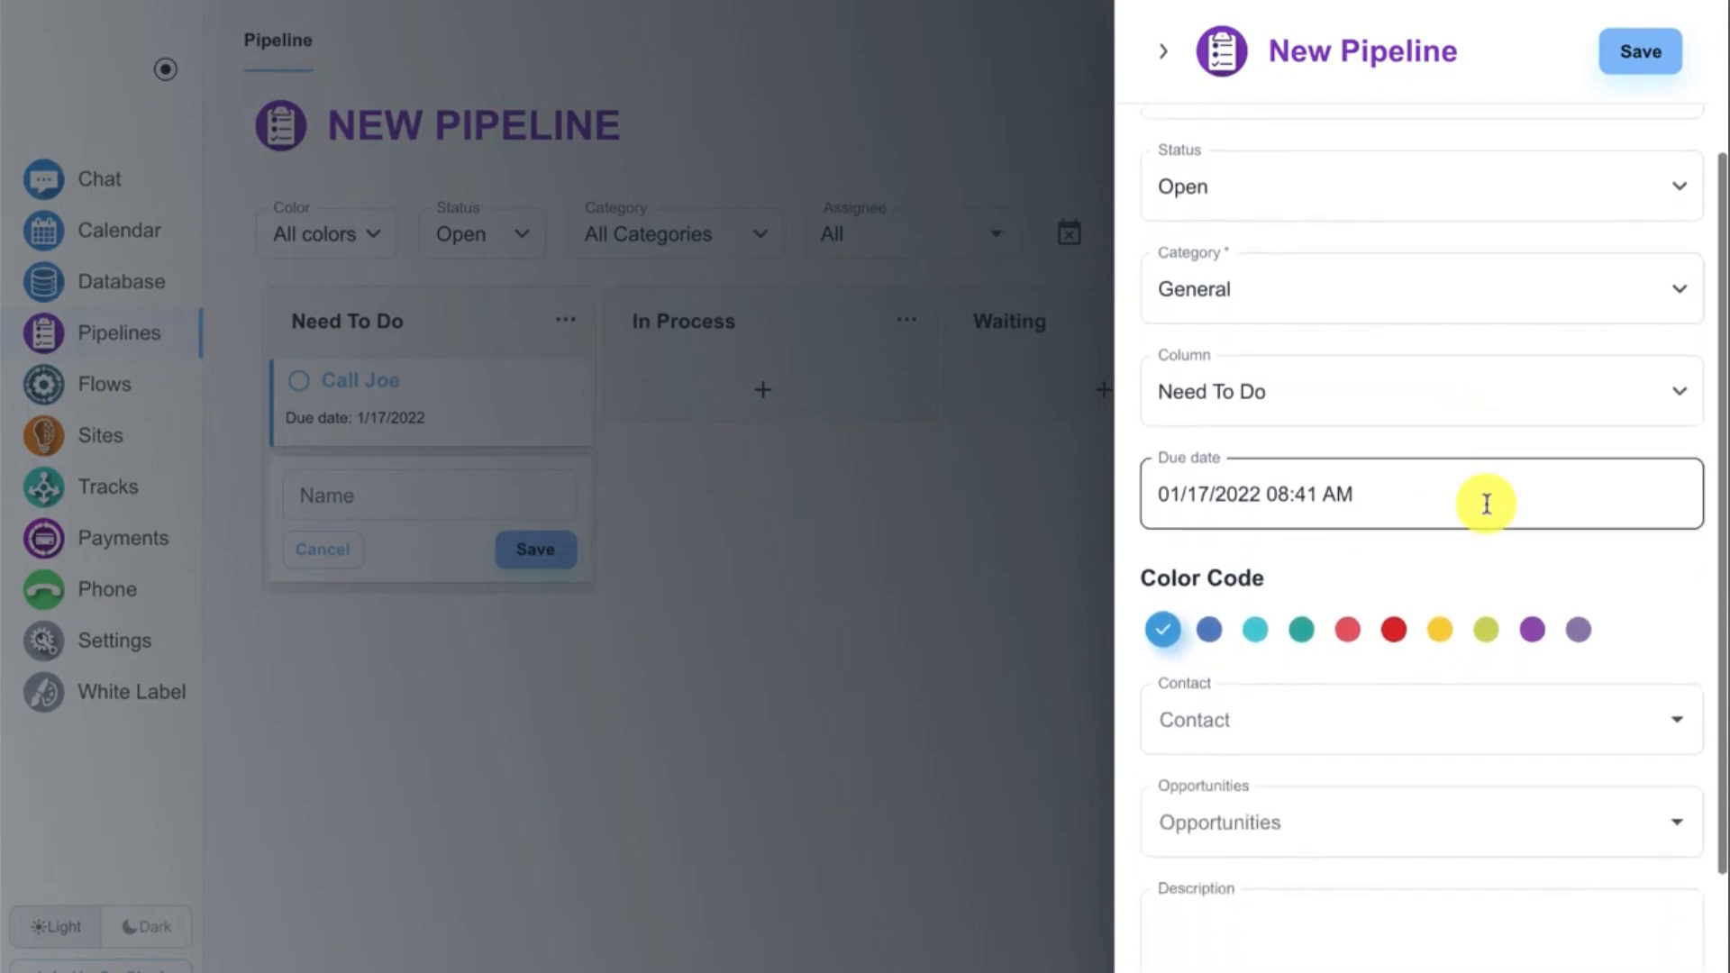
scroll(1487, 503, down, 2)
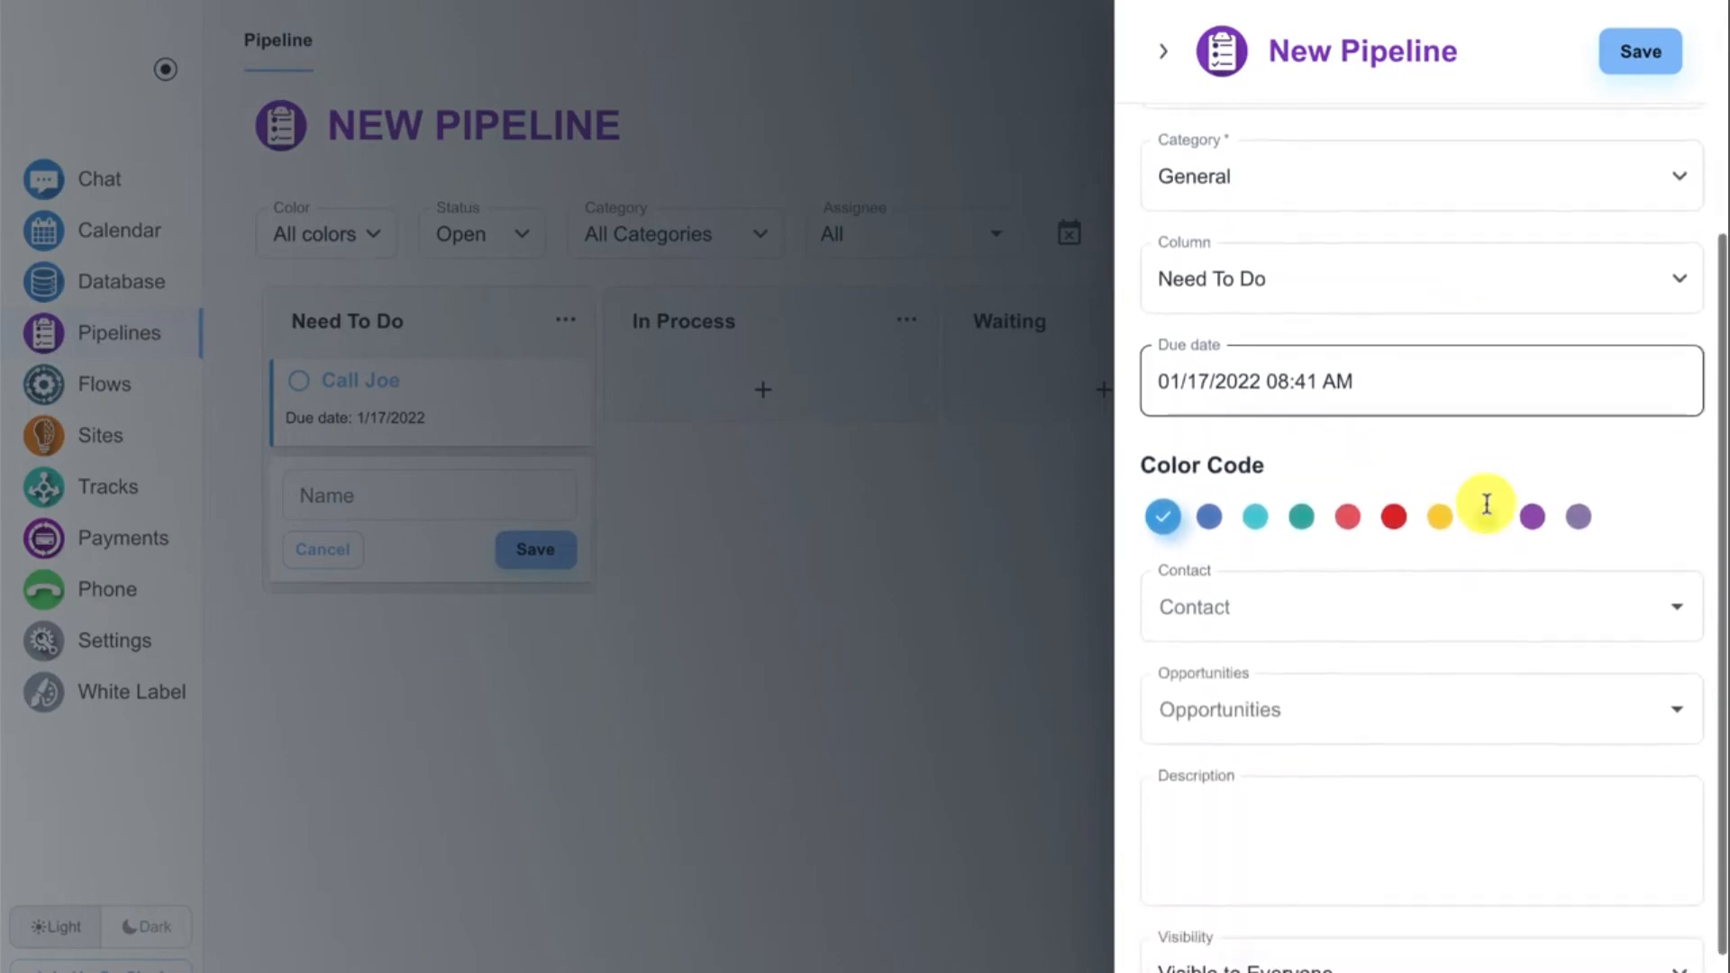
scroll(1484, 502, up, 4)
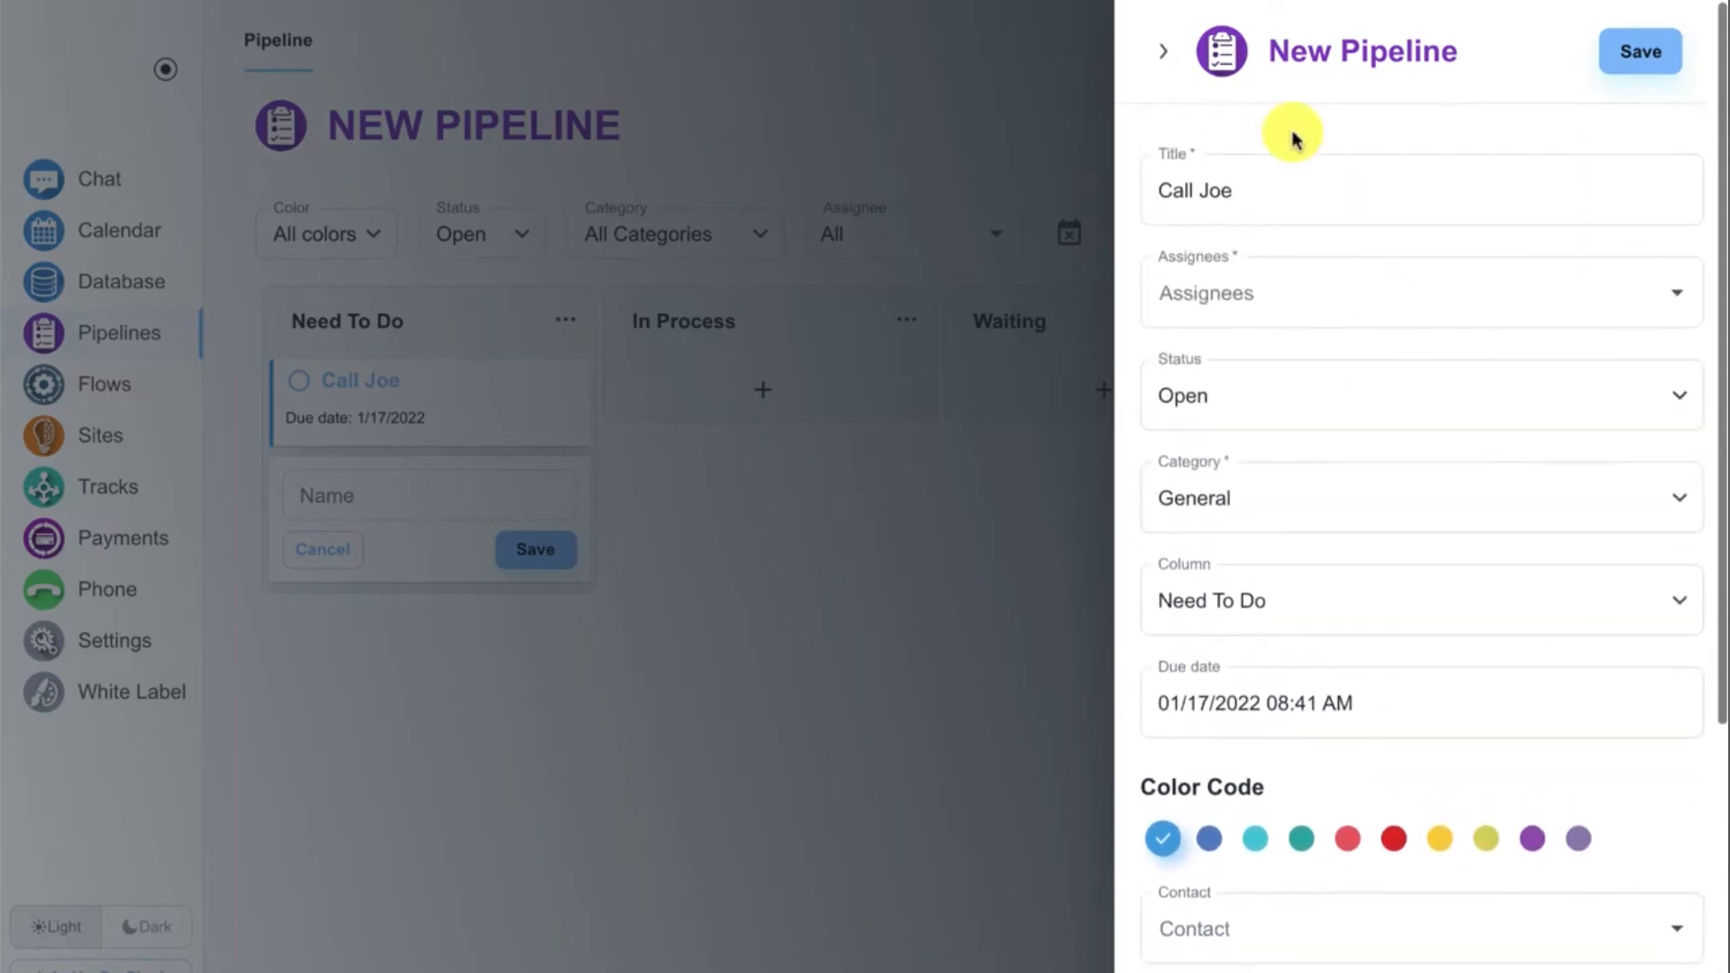
click(1163, 52)
click(707, 433)
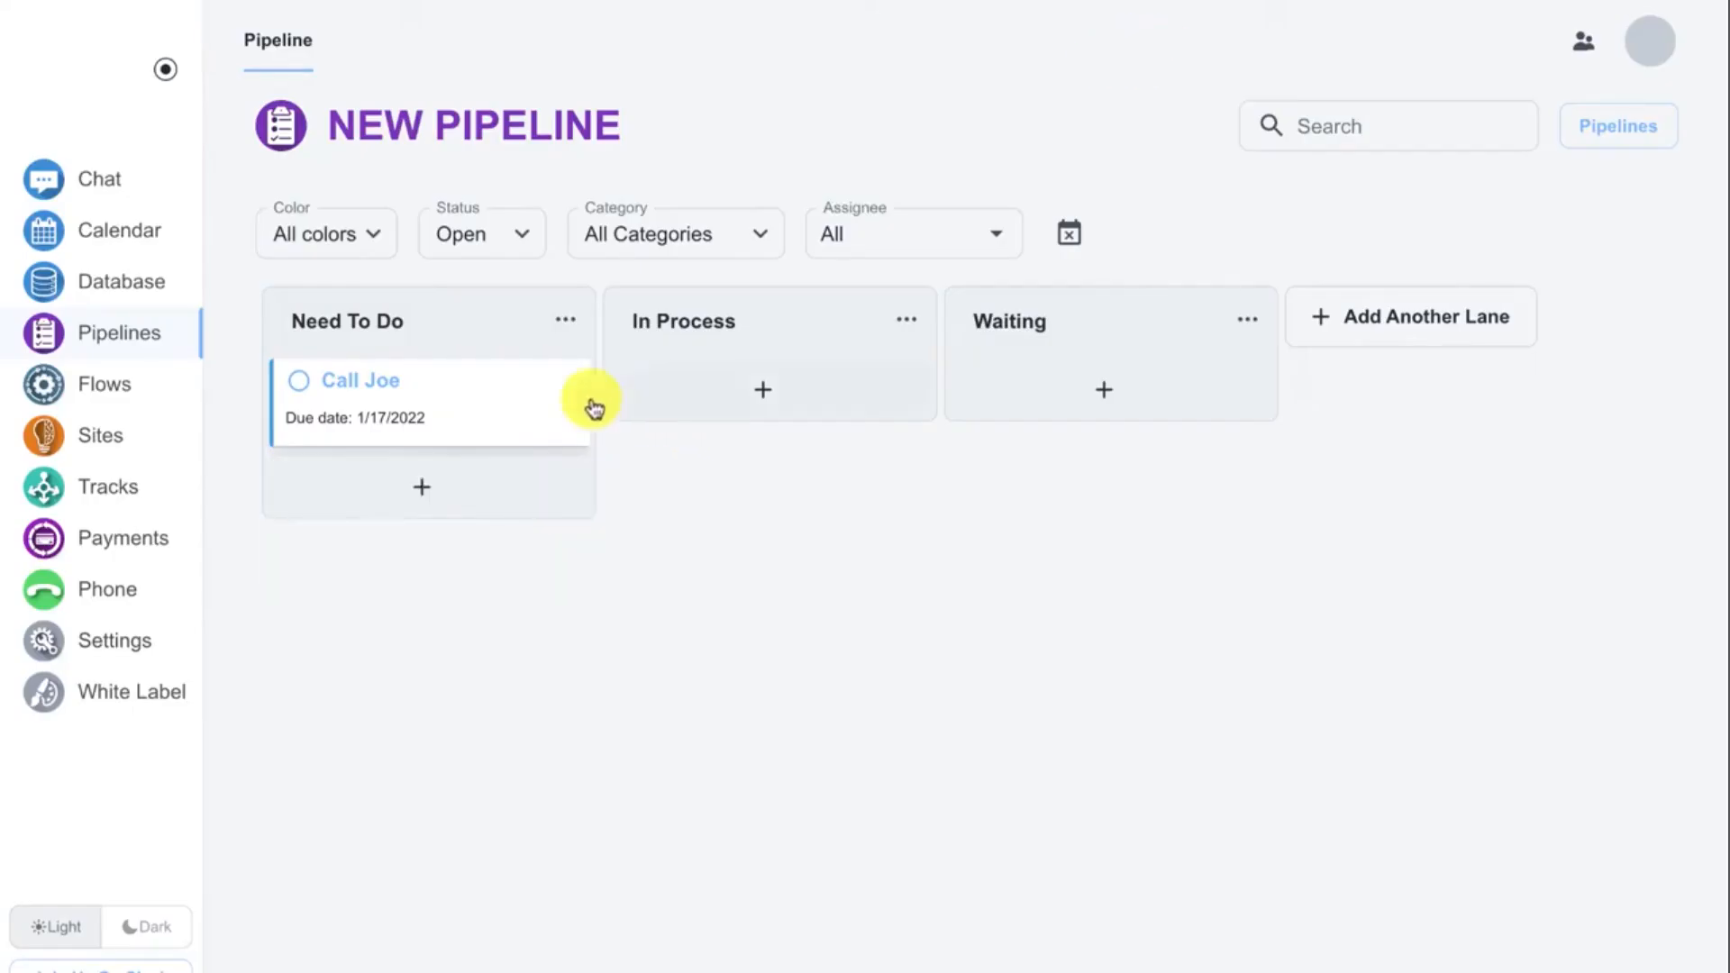
click(300, 394)
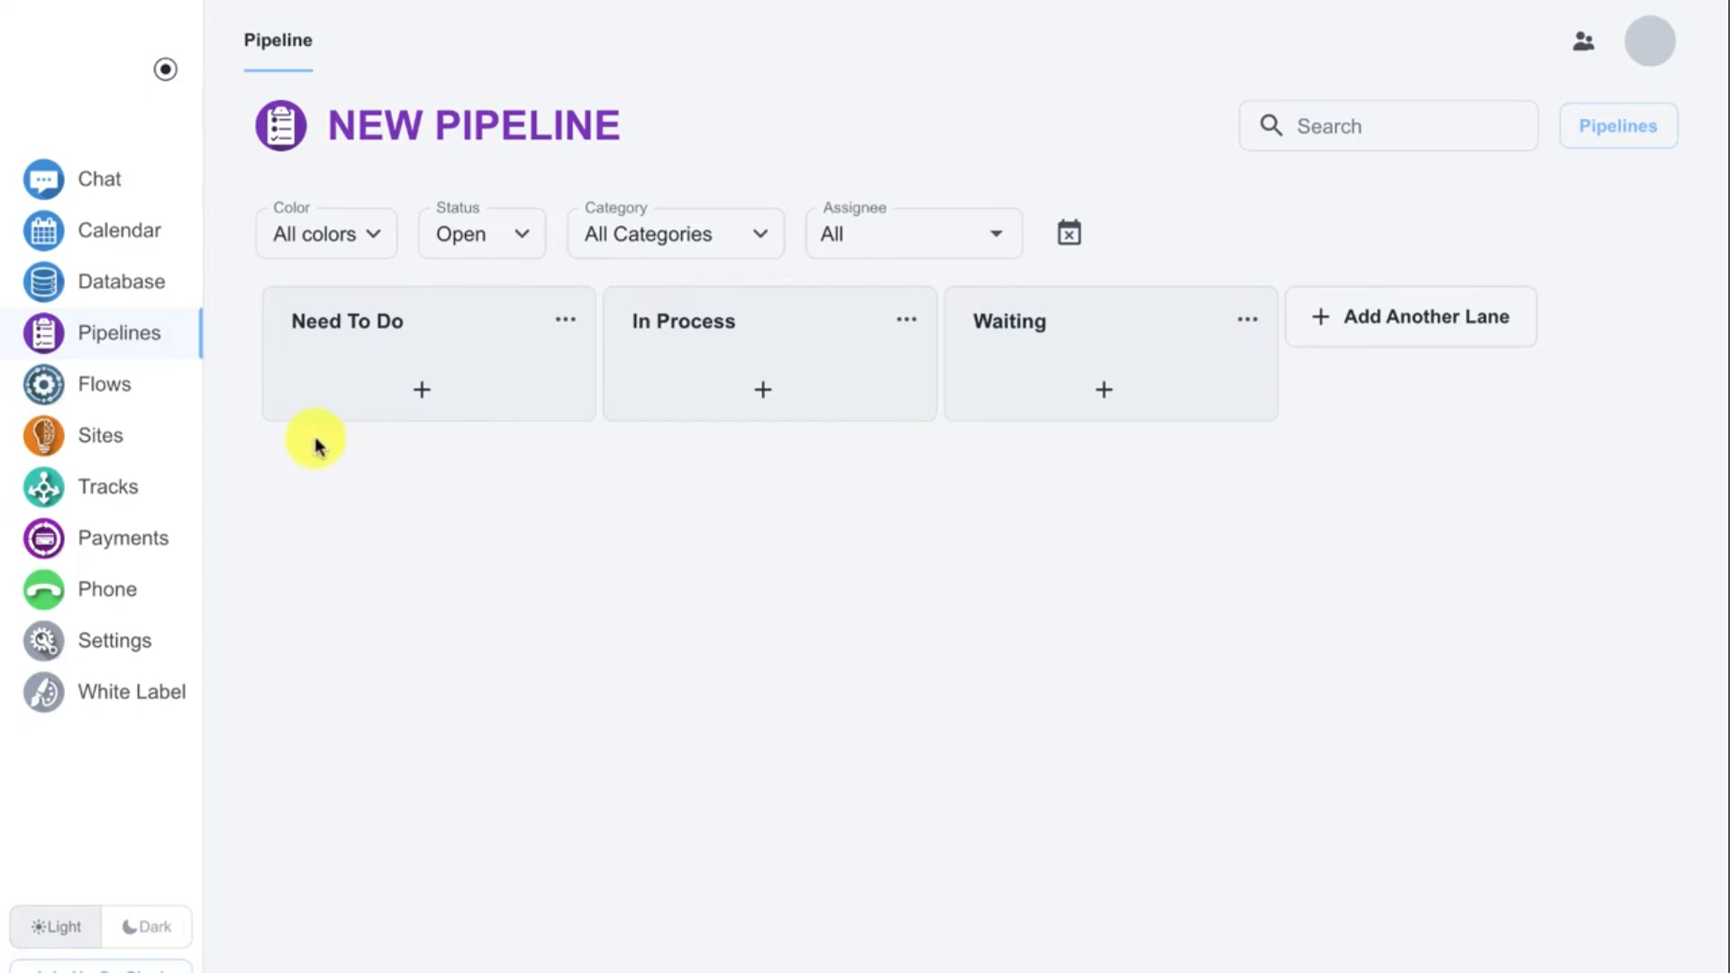
- Create a new flow that processes Contacts
click(166, 389)
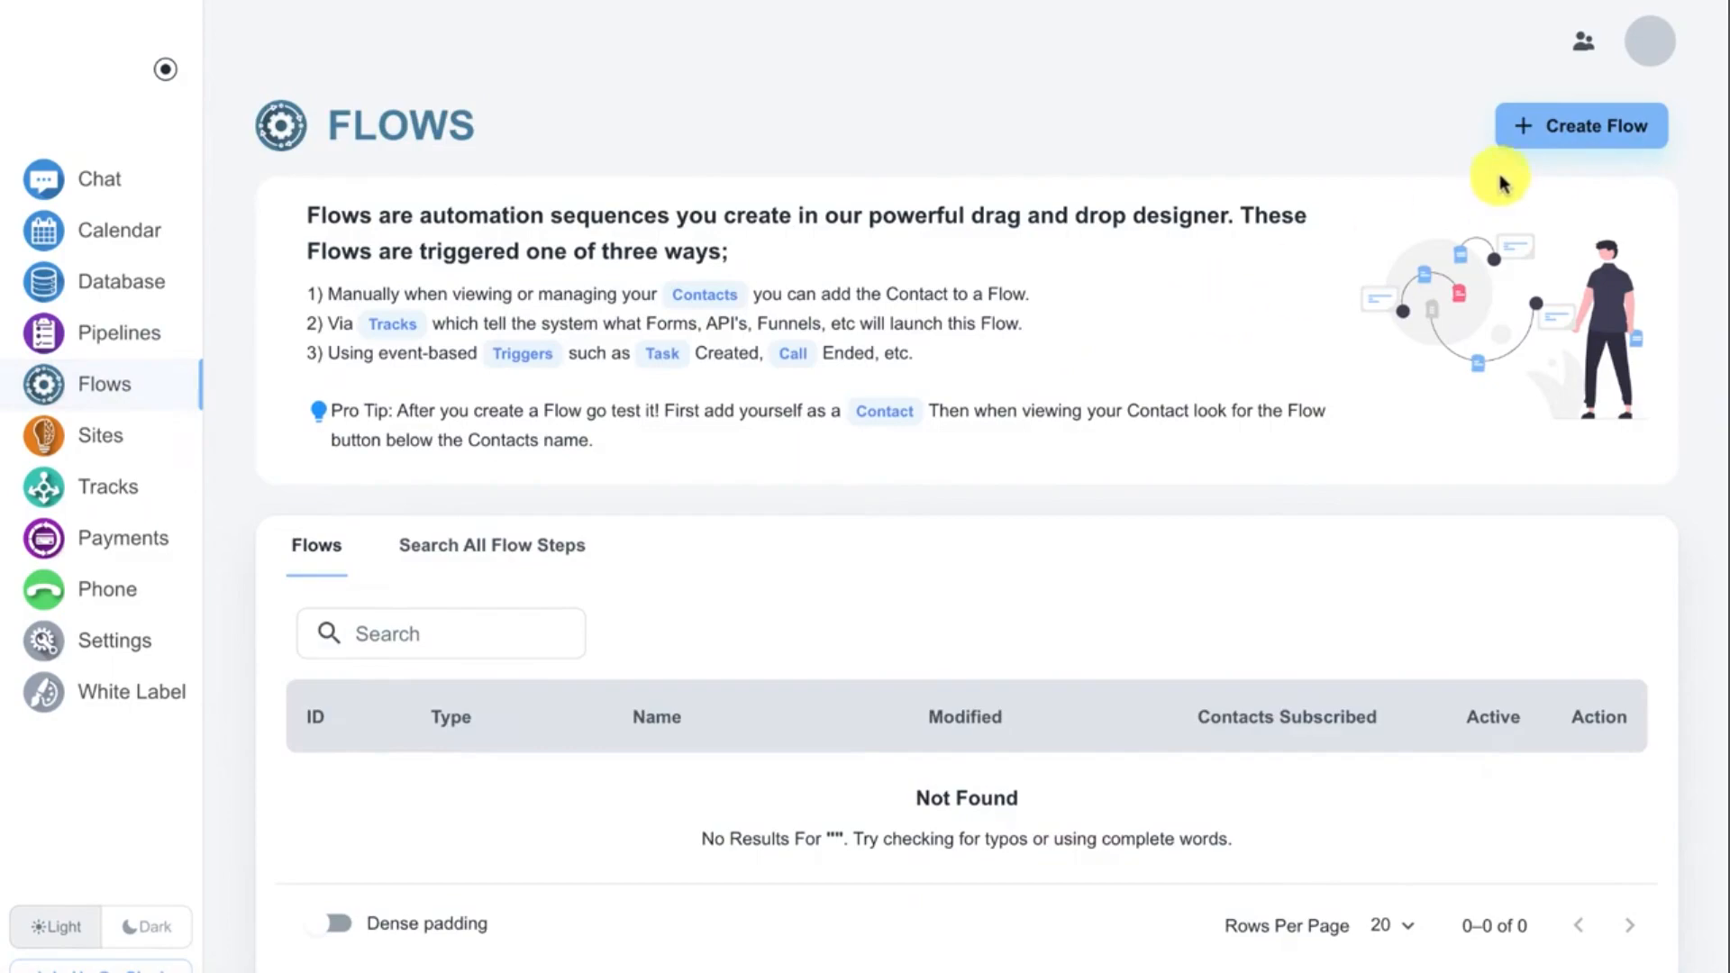
click(1568, 131)
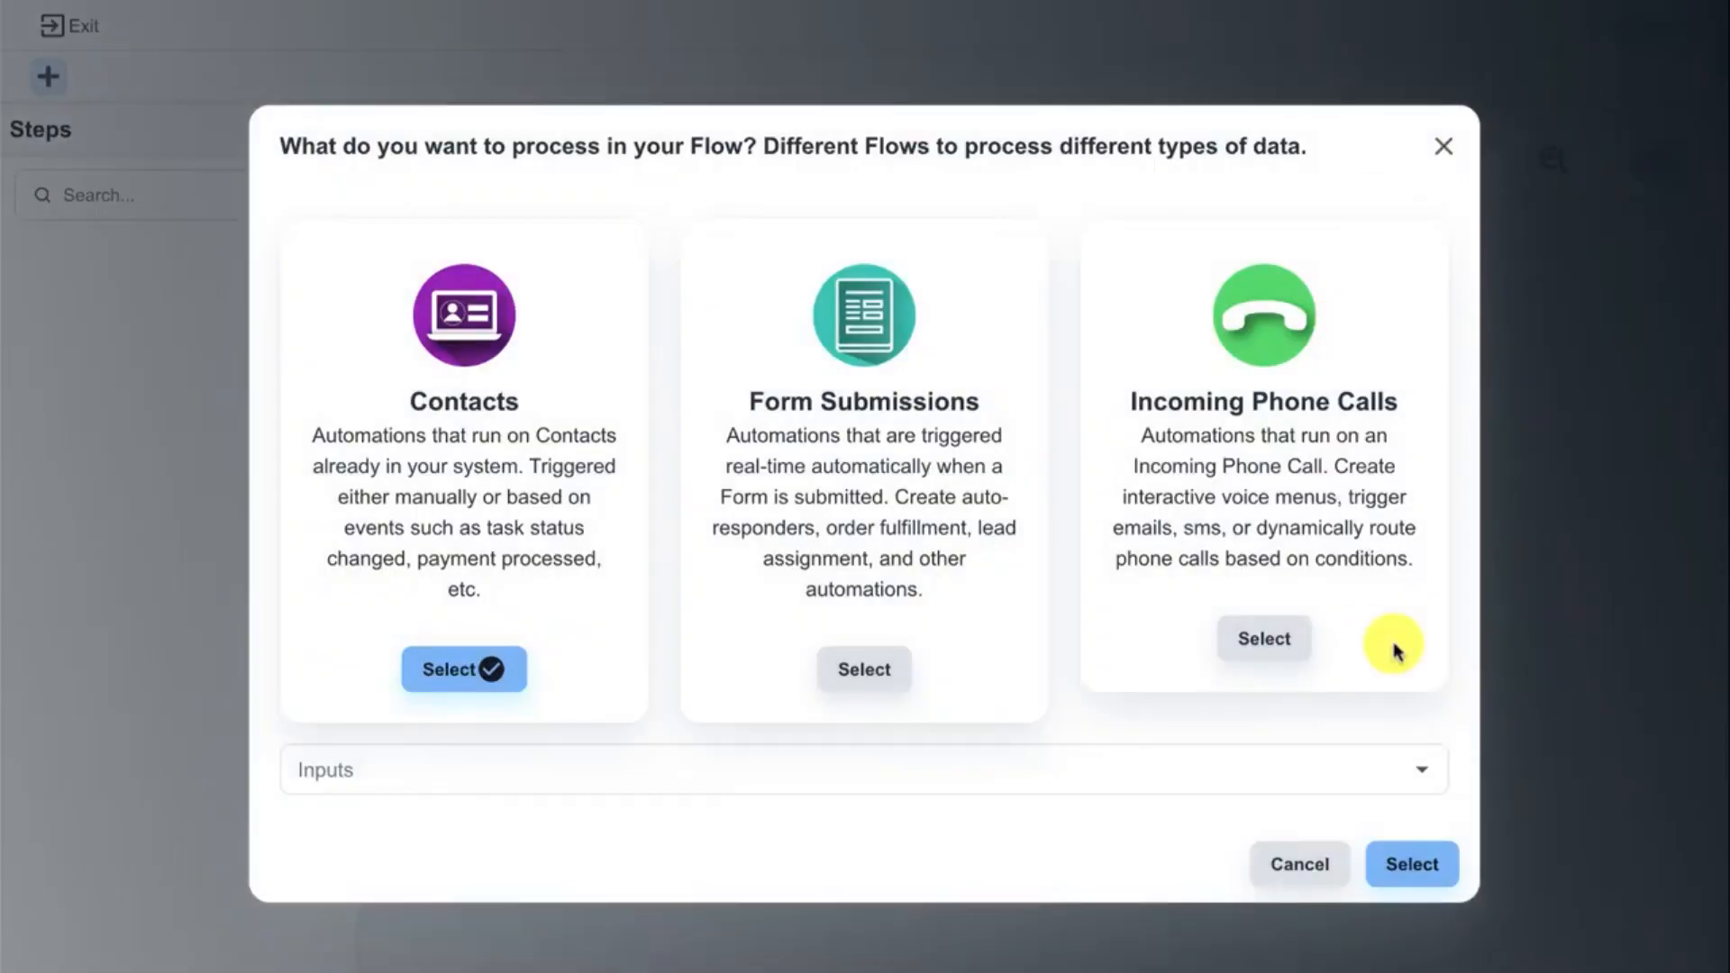
click(1421, 860)
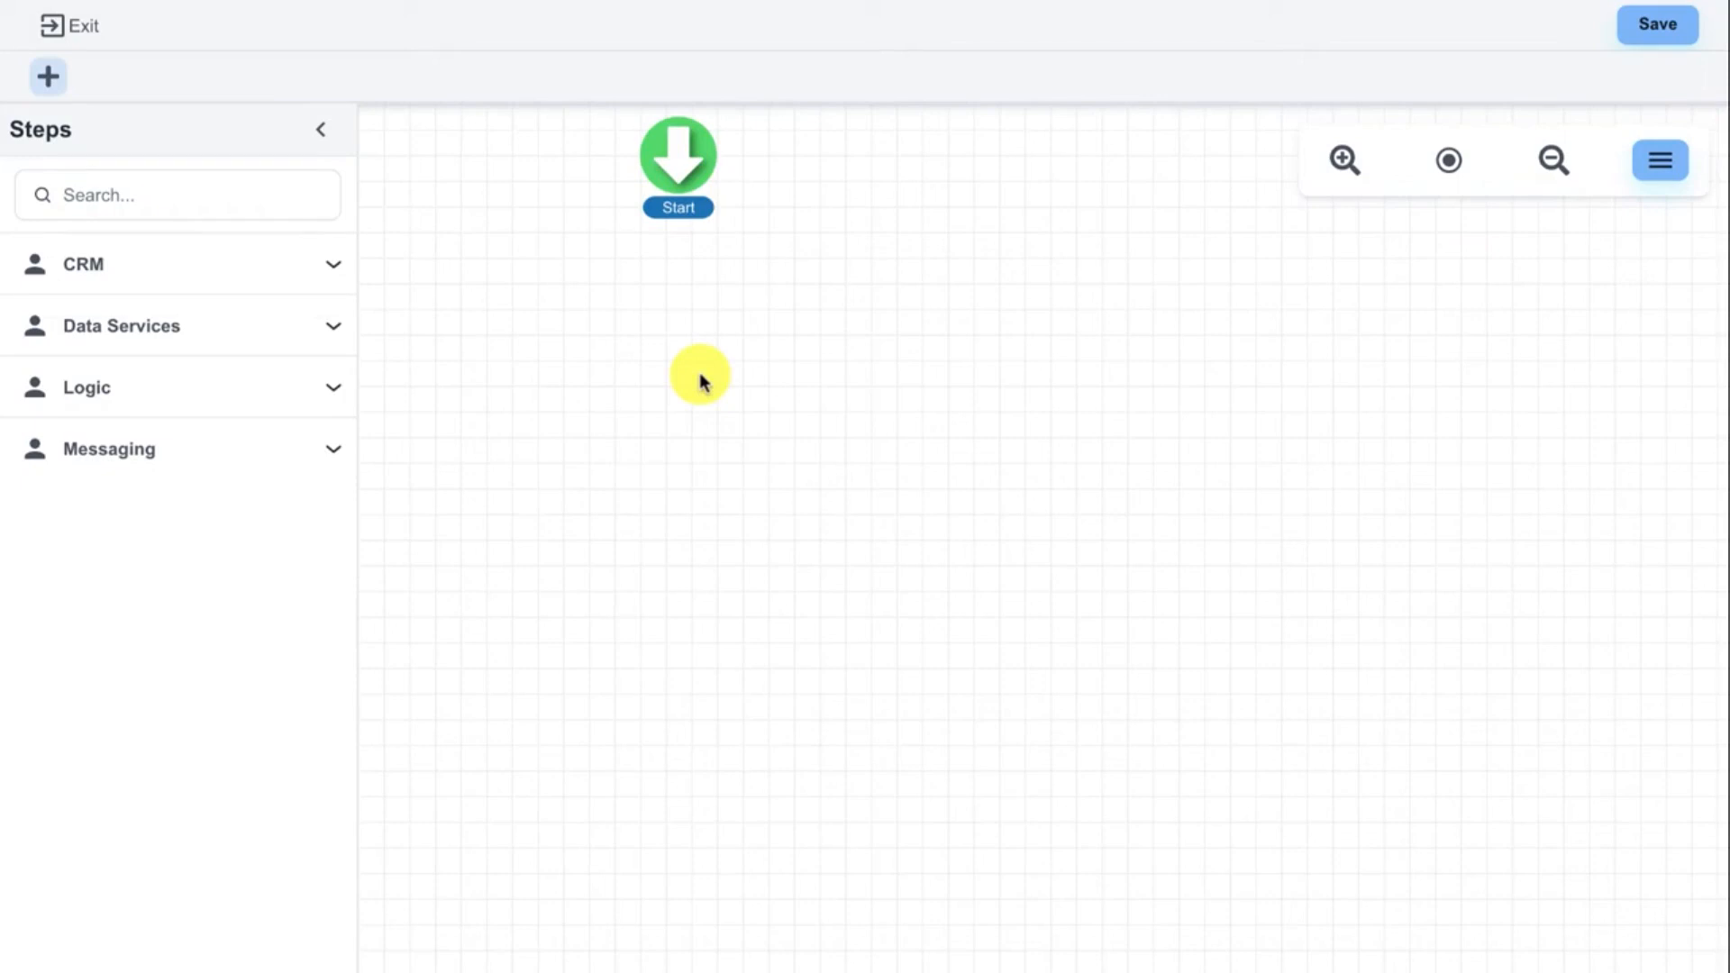
- Find the Create Pipeline Item step by searching for "pipe" and add it to the canvas below Start
click(181, 200)
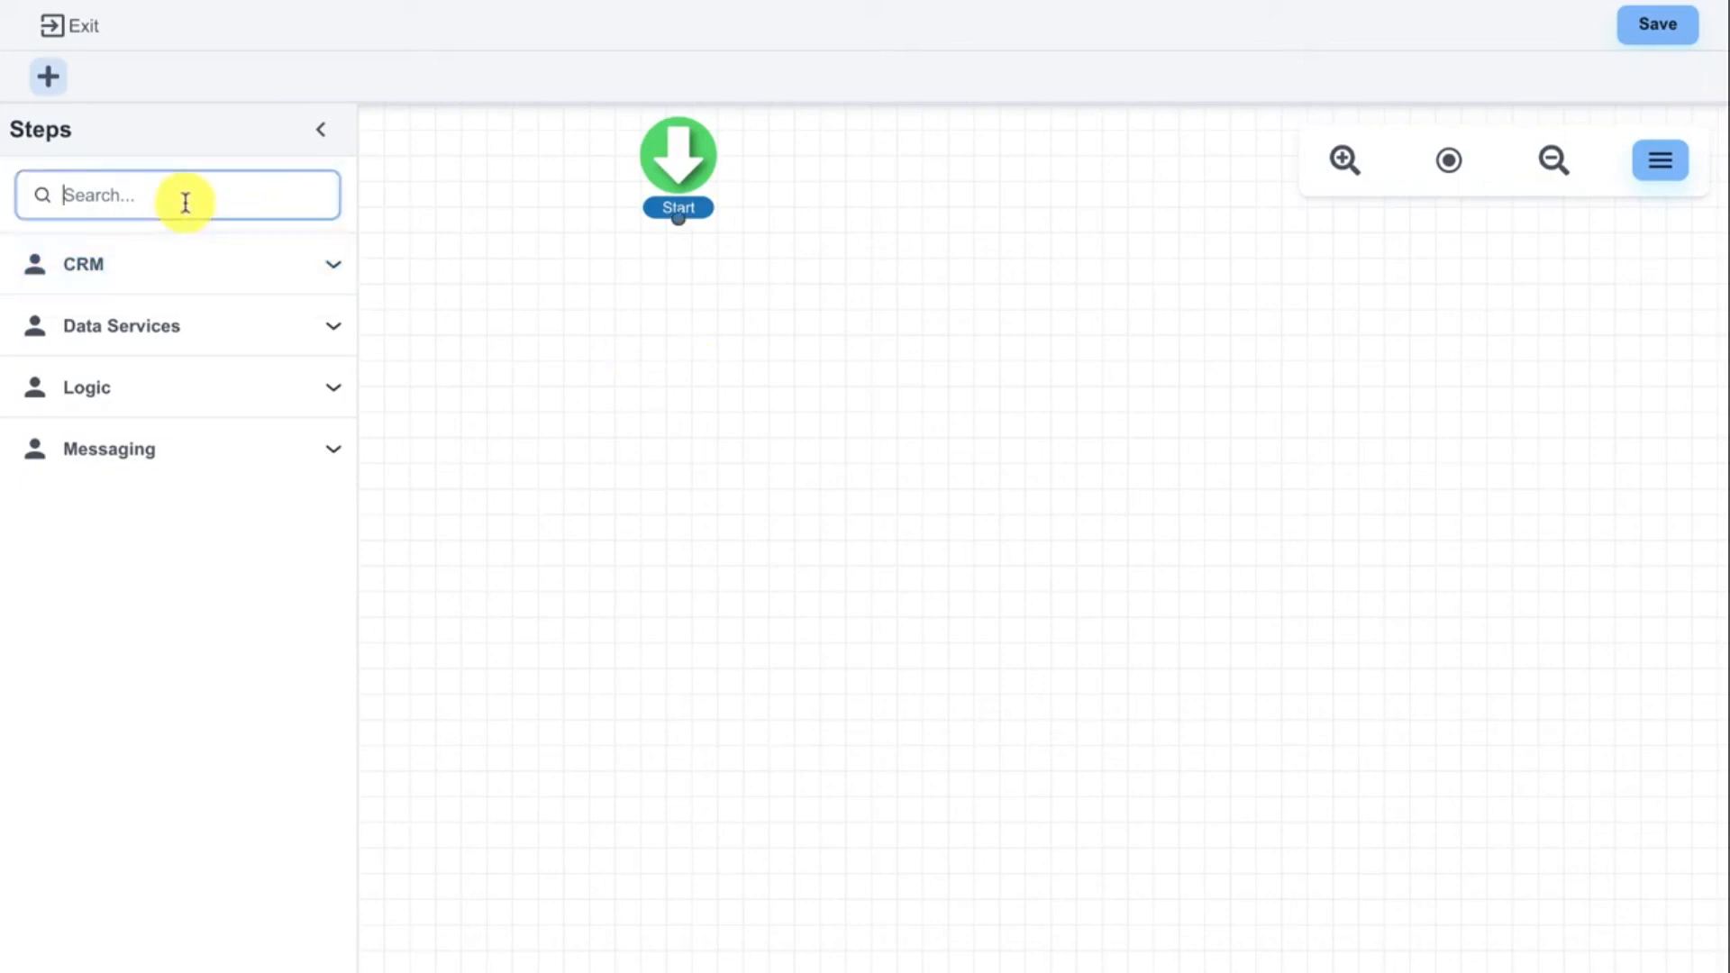
text(plpe)
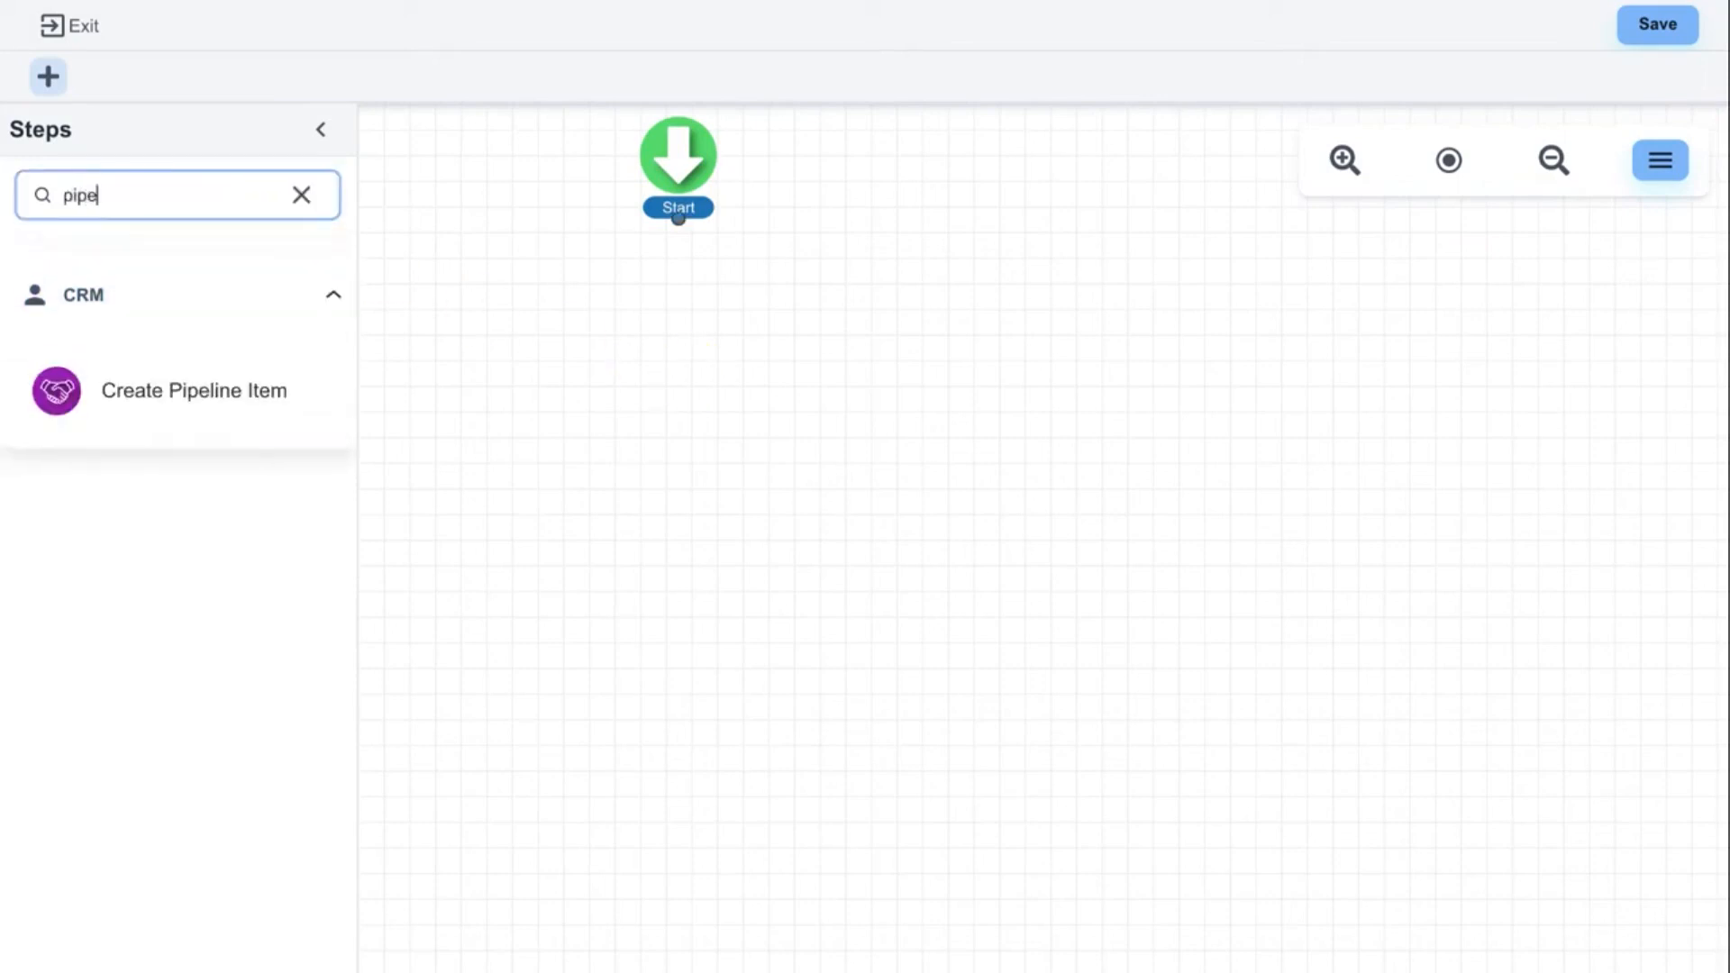
drag(51, 386, 665, 363)
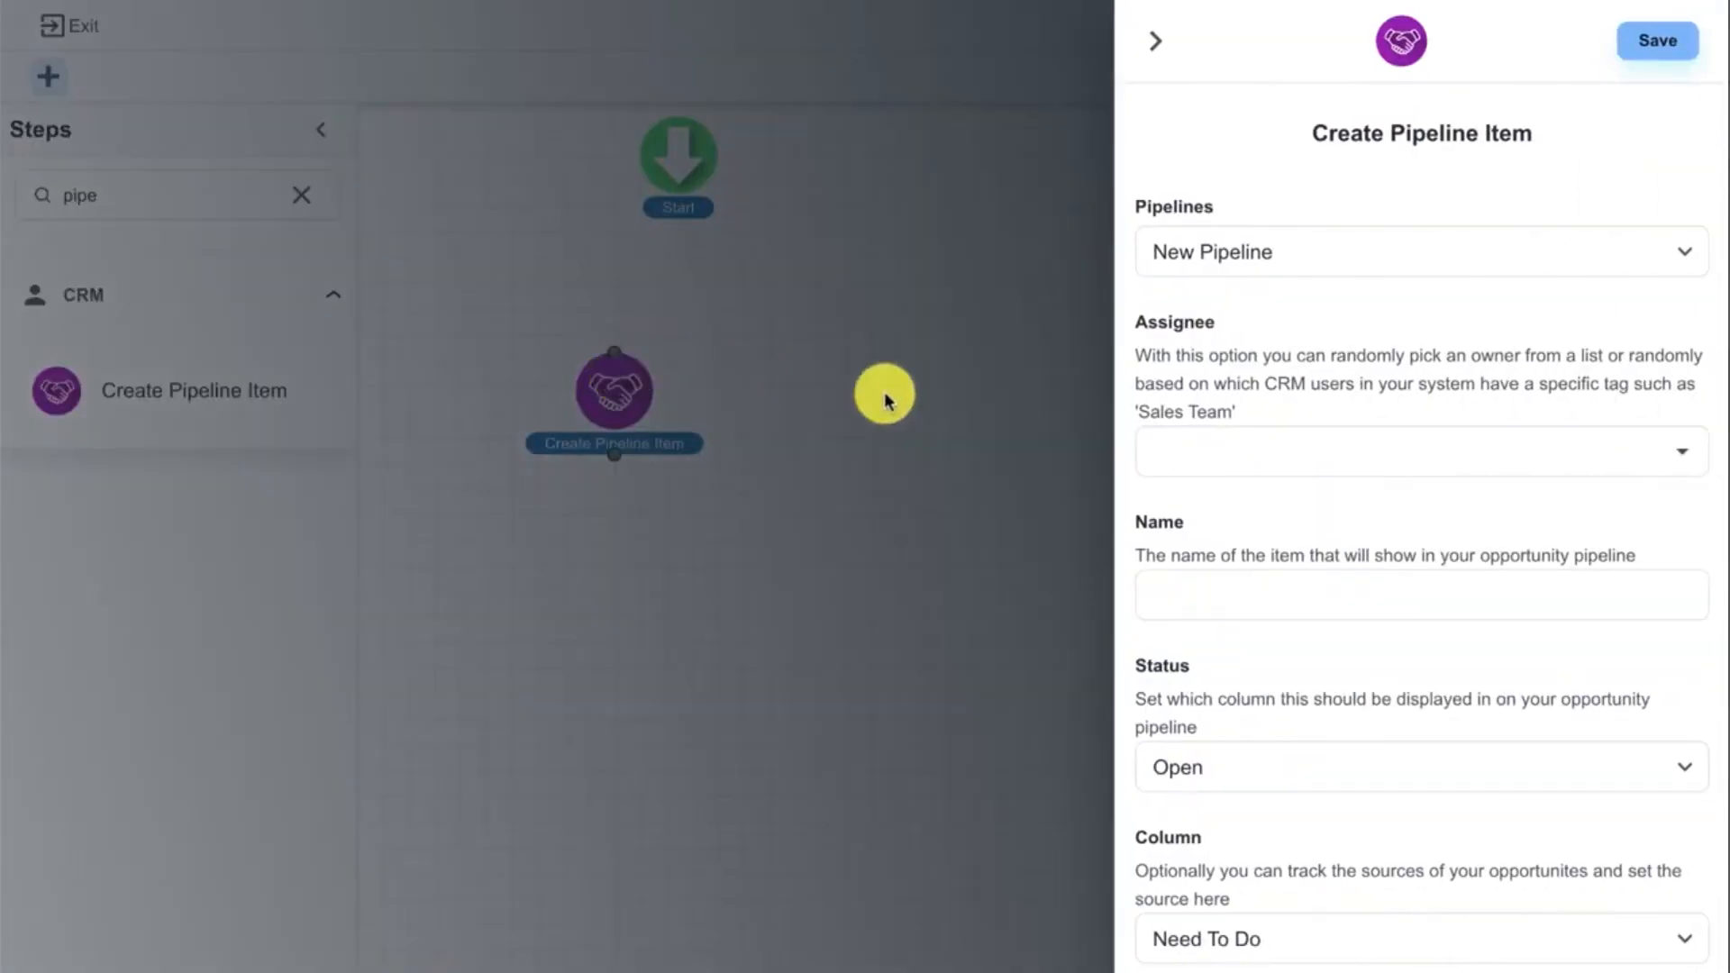
- Try the assignee options Random select from user and From user with tag for the pipeline item
scroll(1186, 389, down, 1)
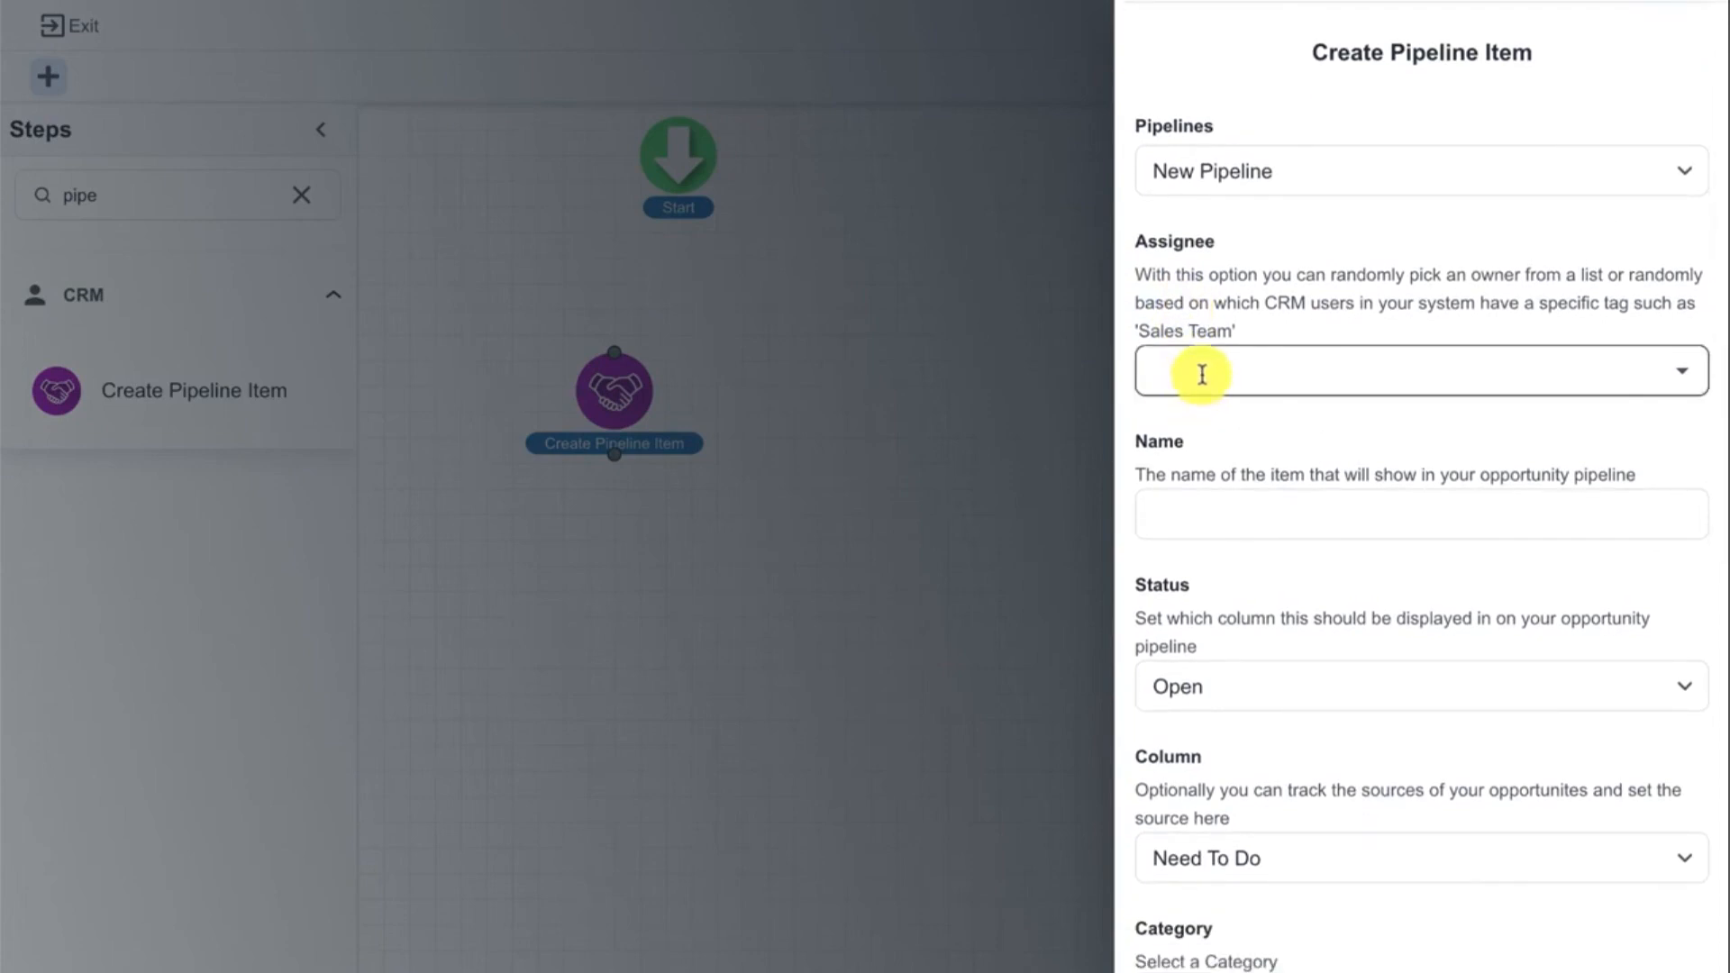
click(1202, 375)
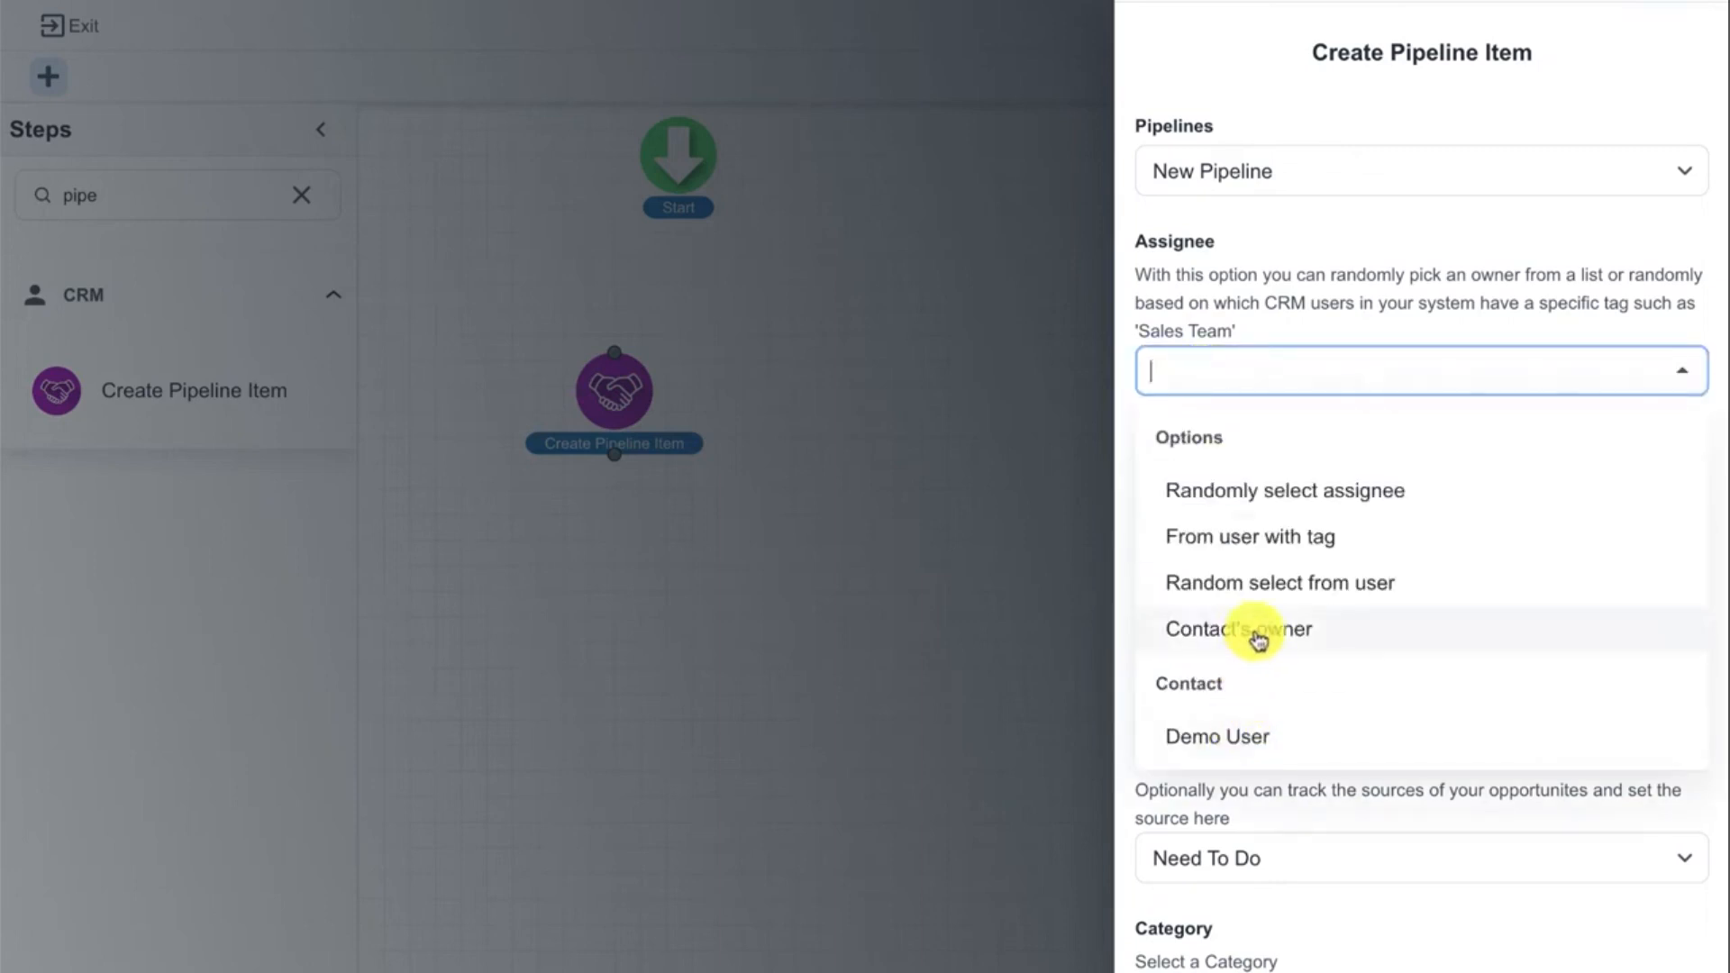
click(1269, 584)
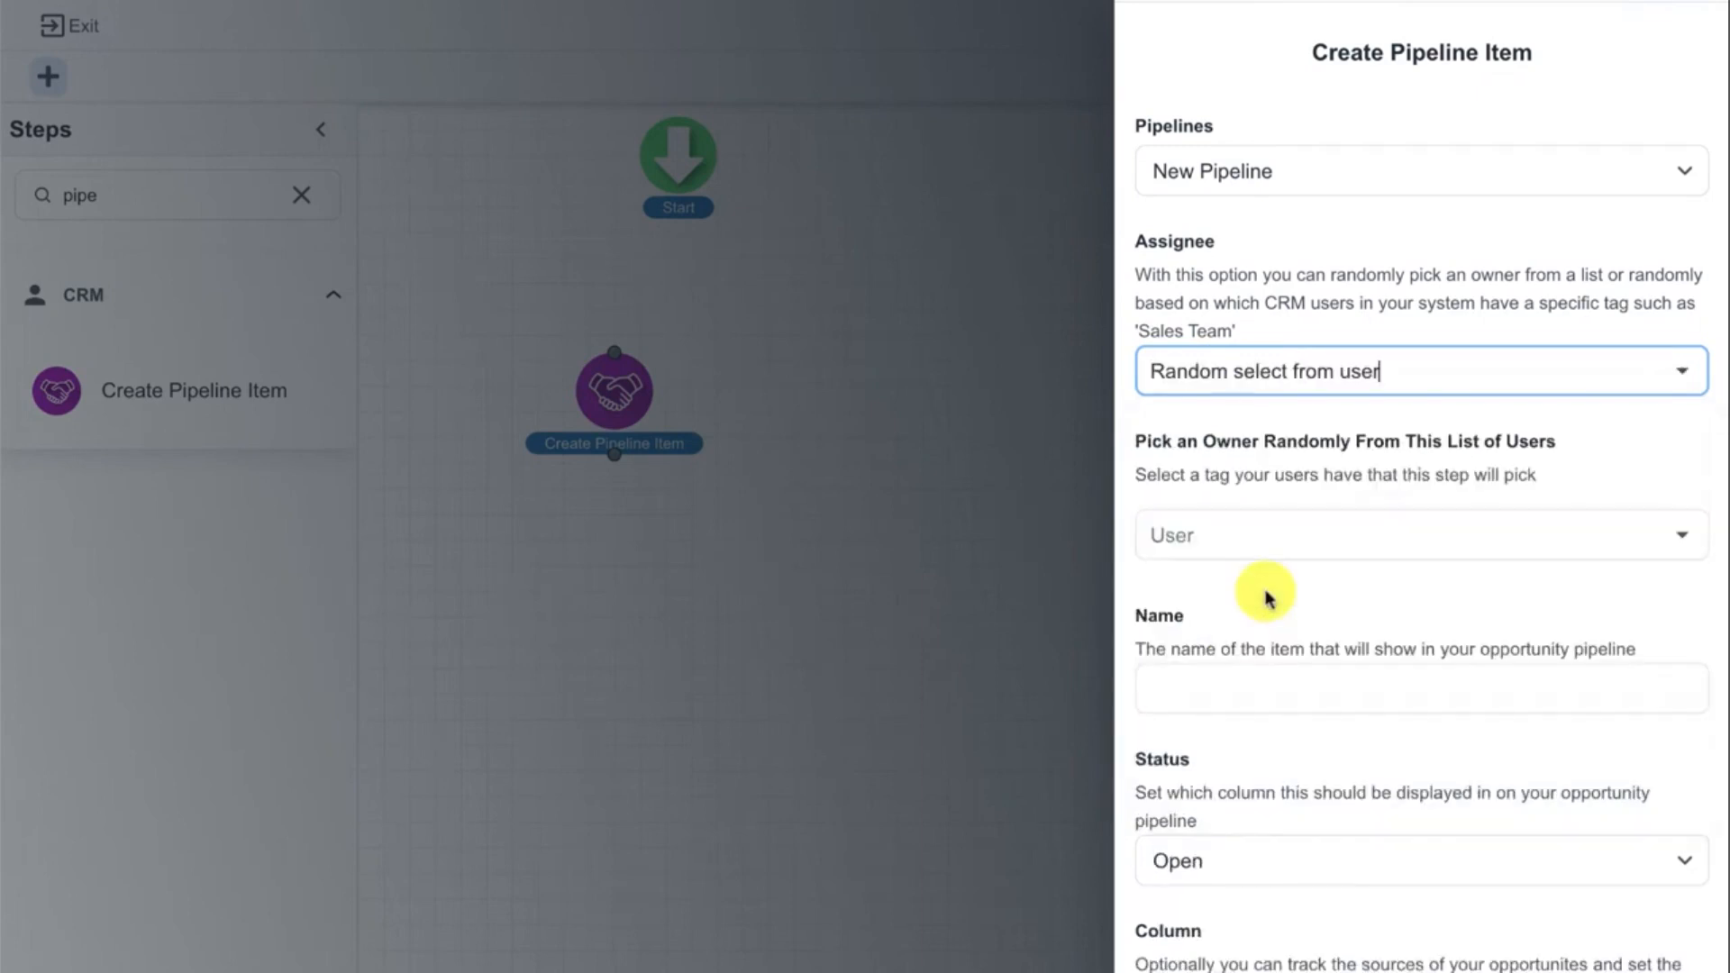
click(1359, 361)
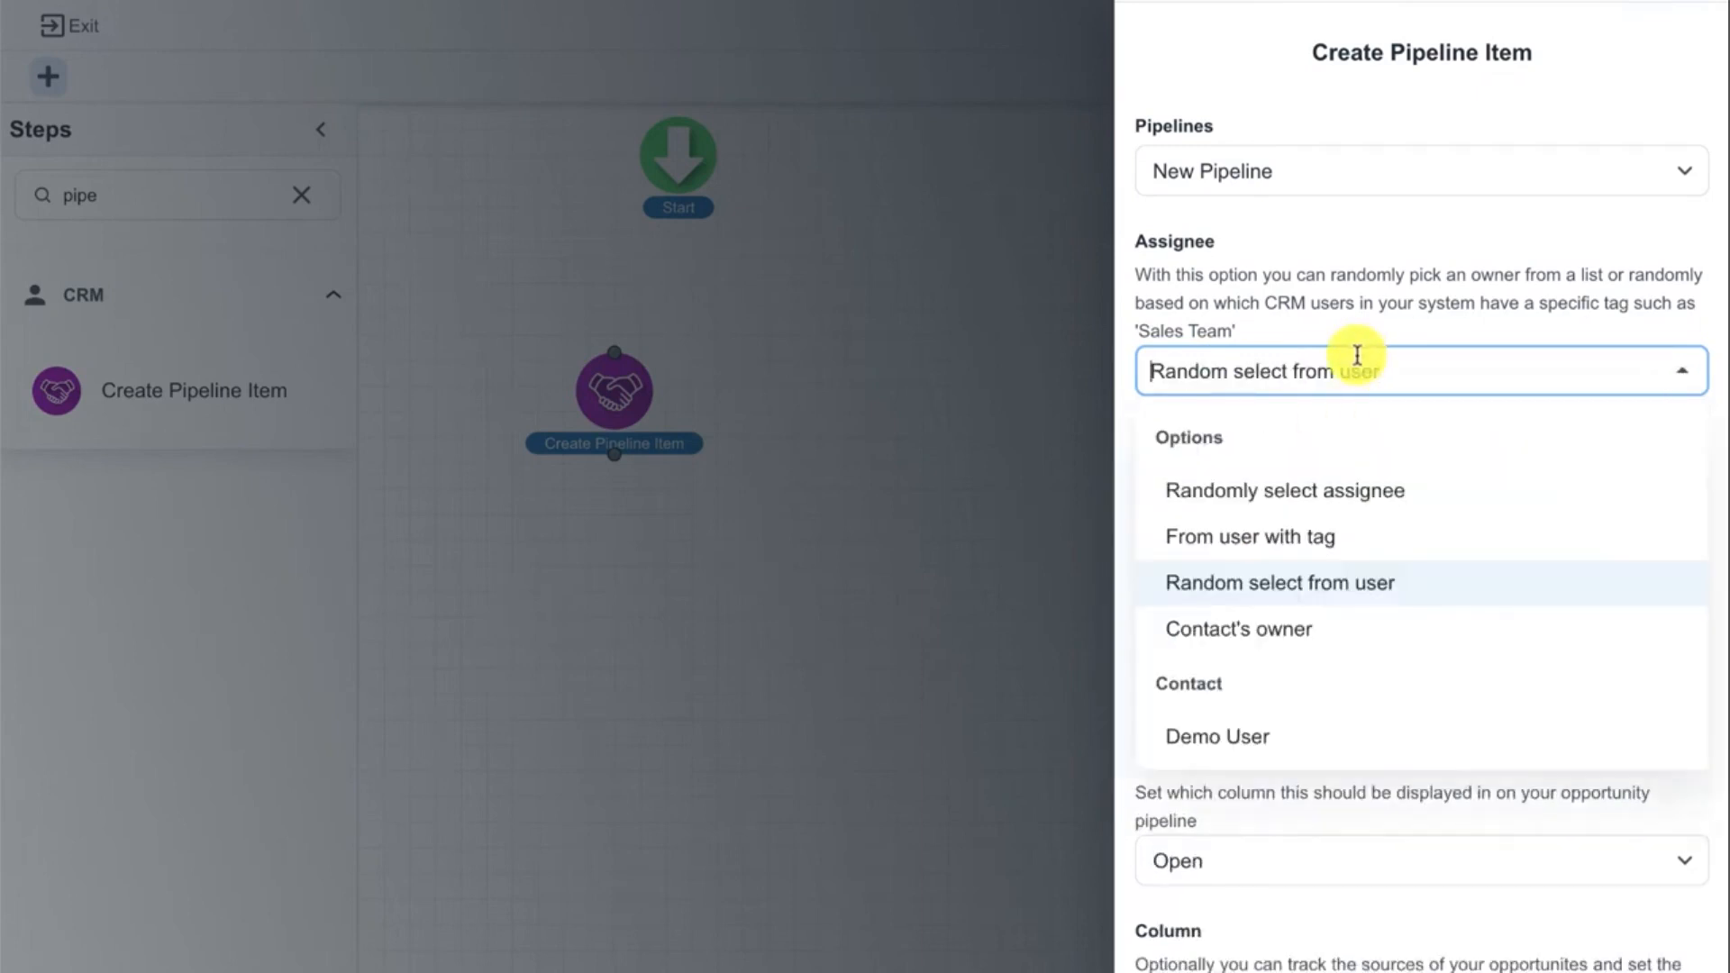
click(1291, 547)
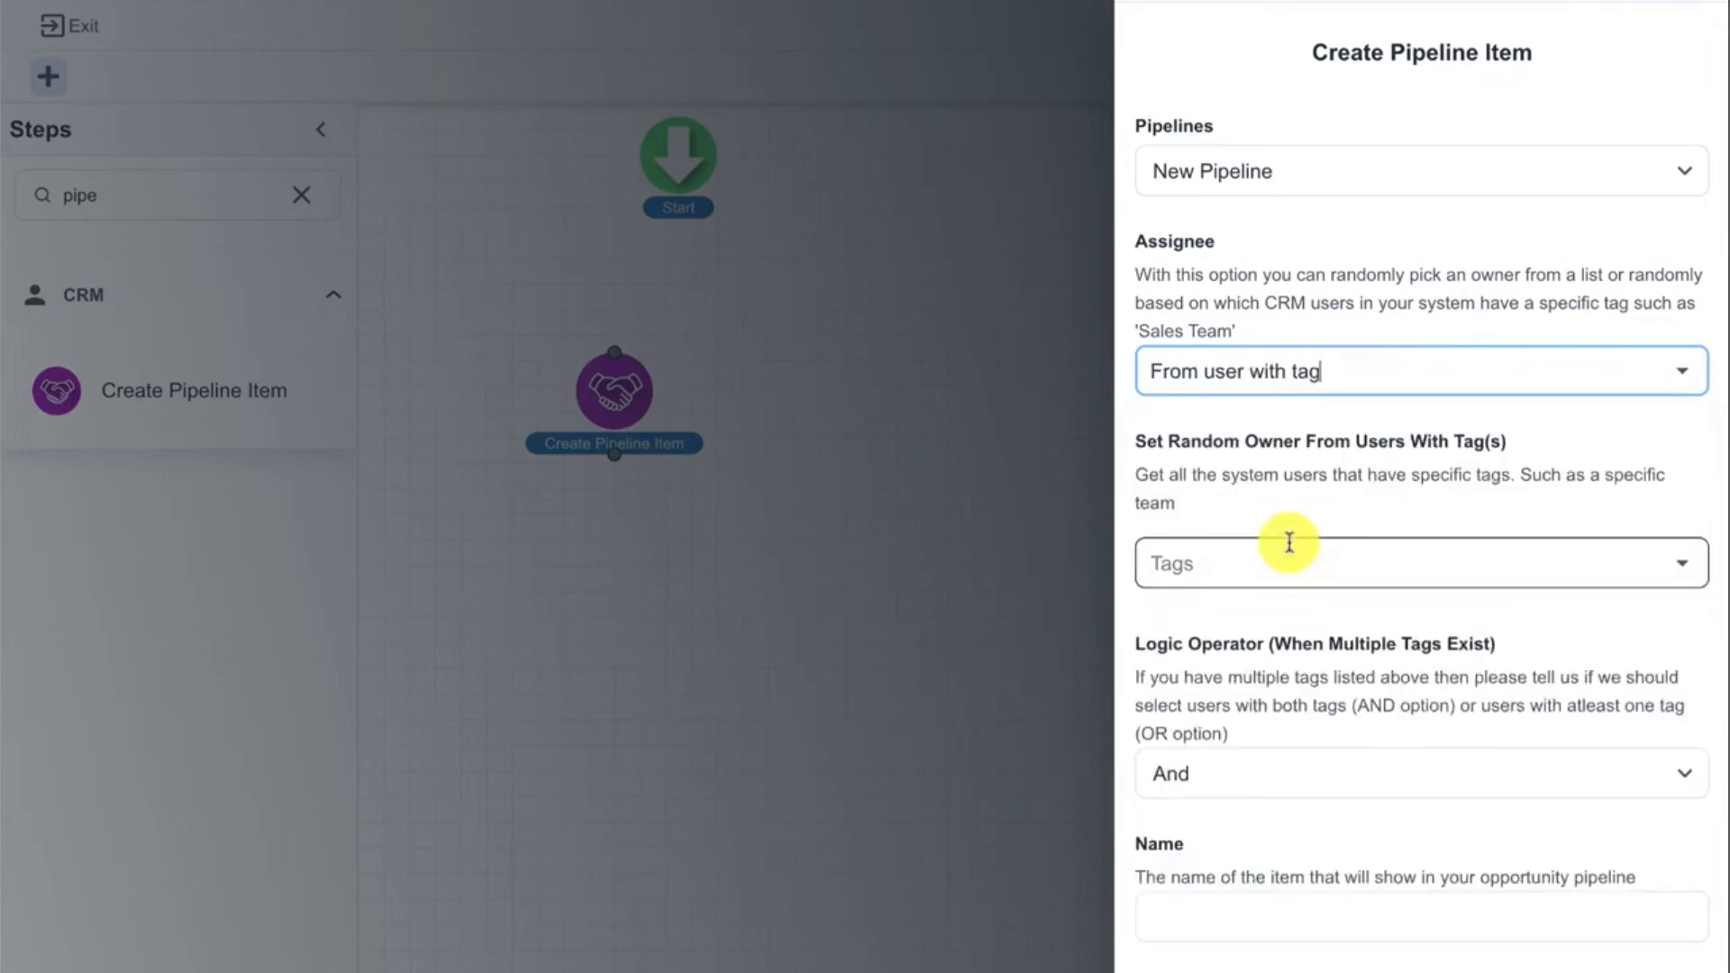
- Assign the pipeline item to Demo User, name it Hot Lead, and save the step
click(1392, 373)
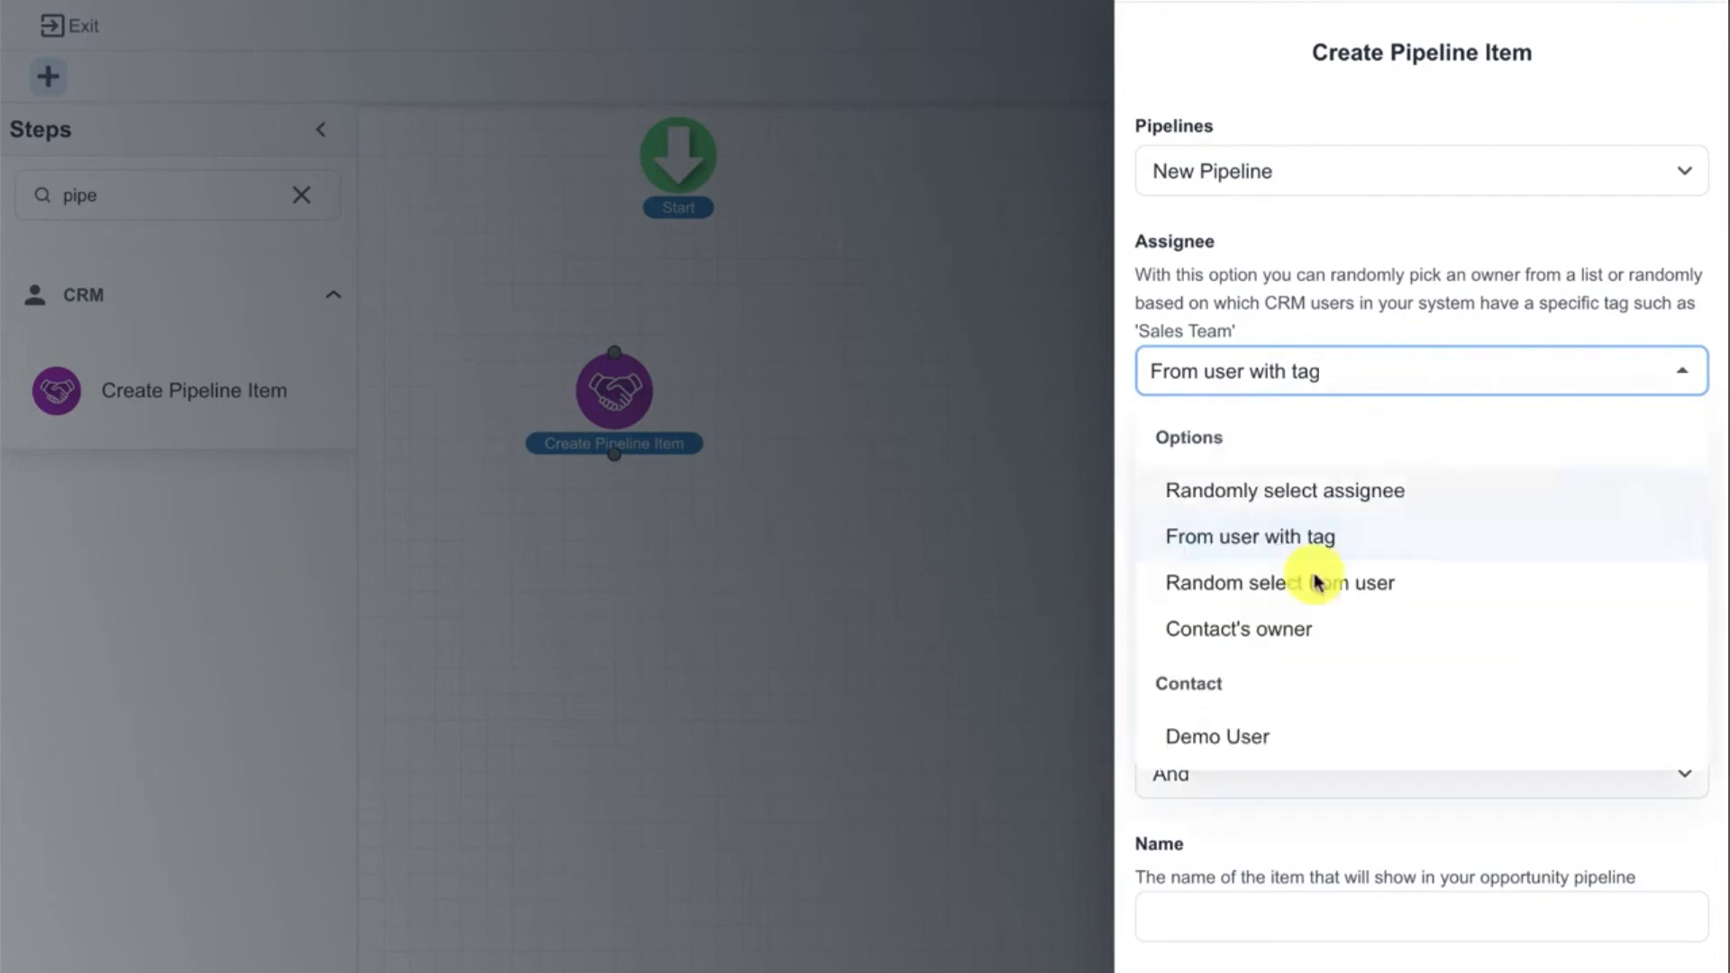
click(1230, 733)
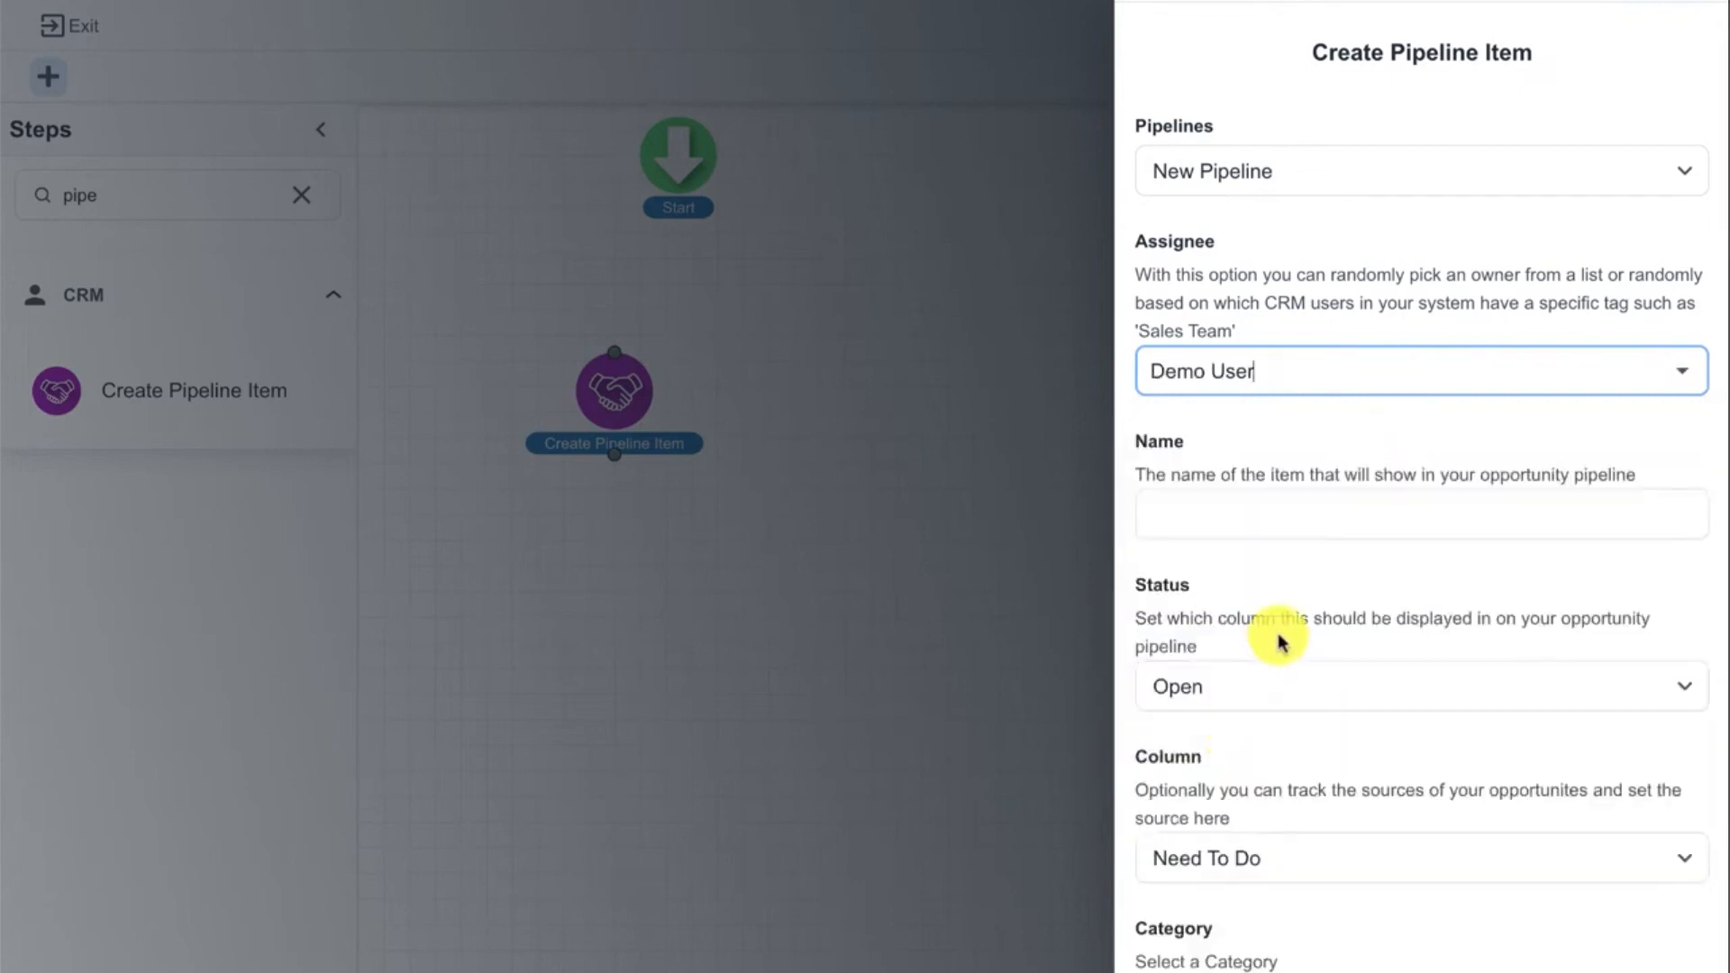
scroll(1274, 631, down, 1)
click(1217, 460)
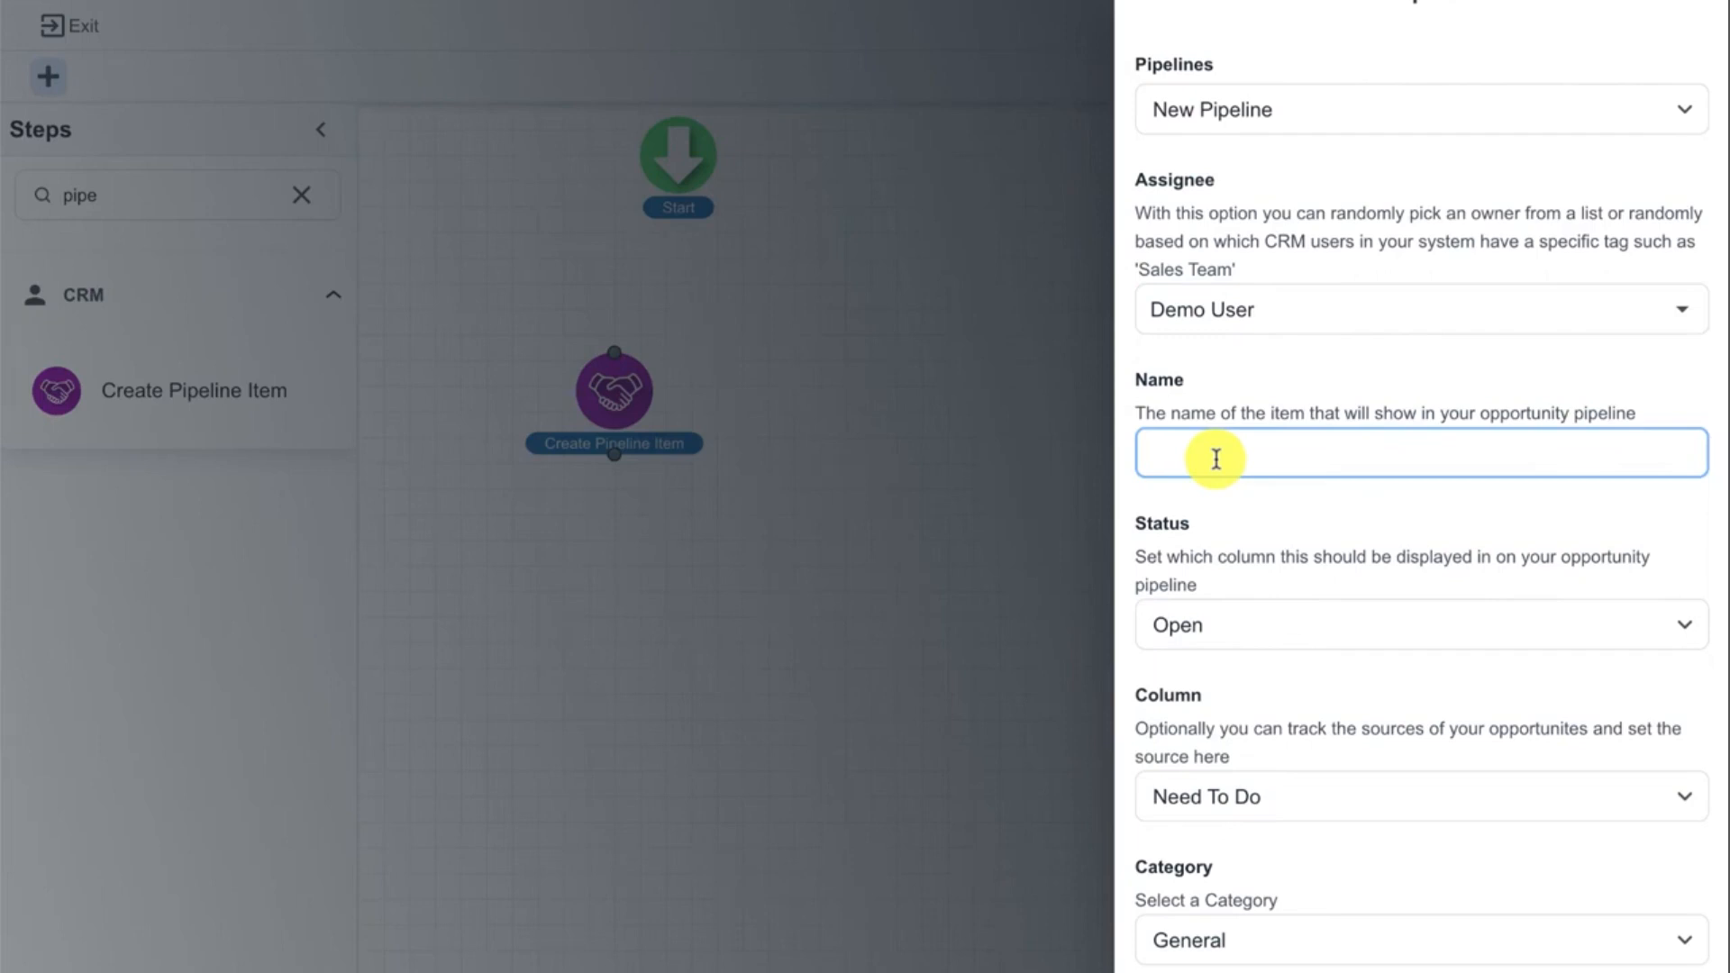
text(Hot Lead)
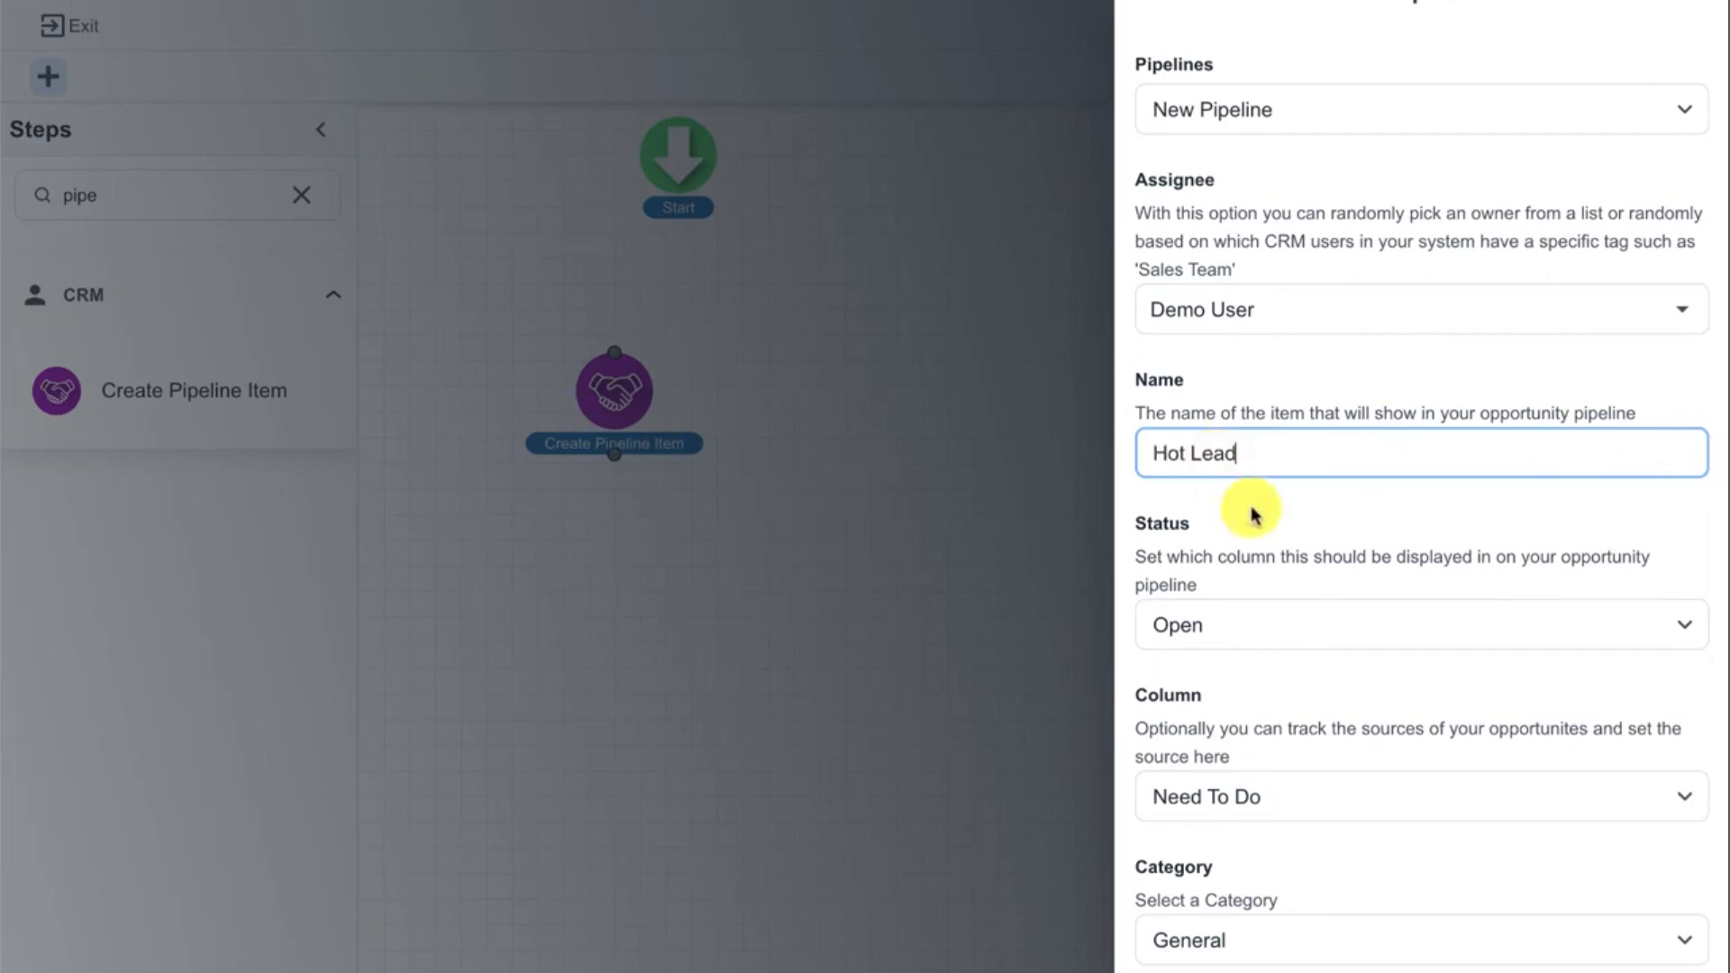
scroll(1314, 583, down, 9)
click(1442, 958)
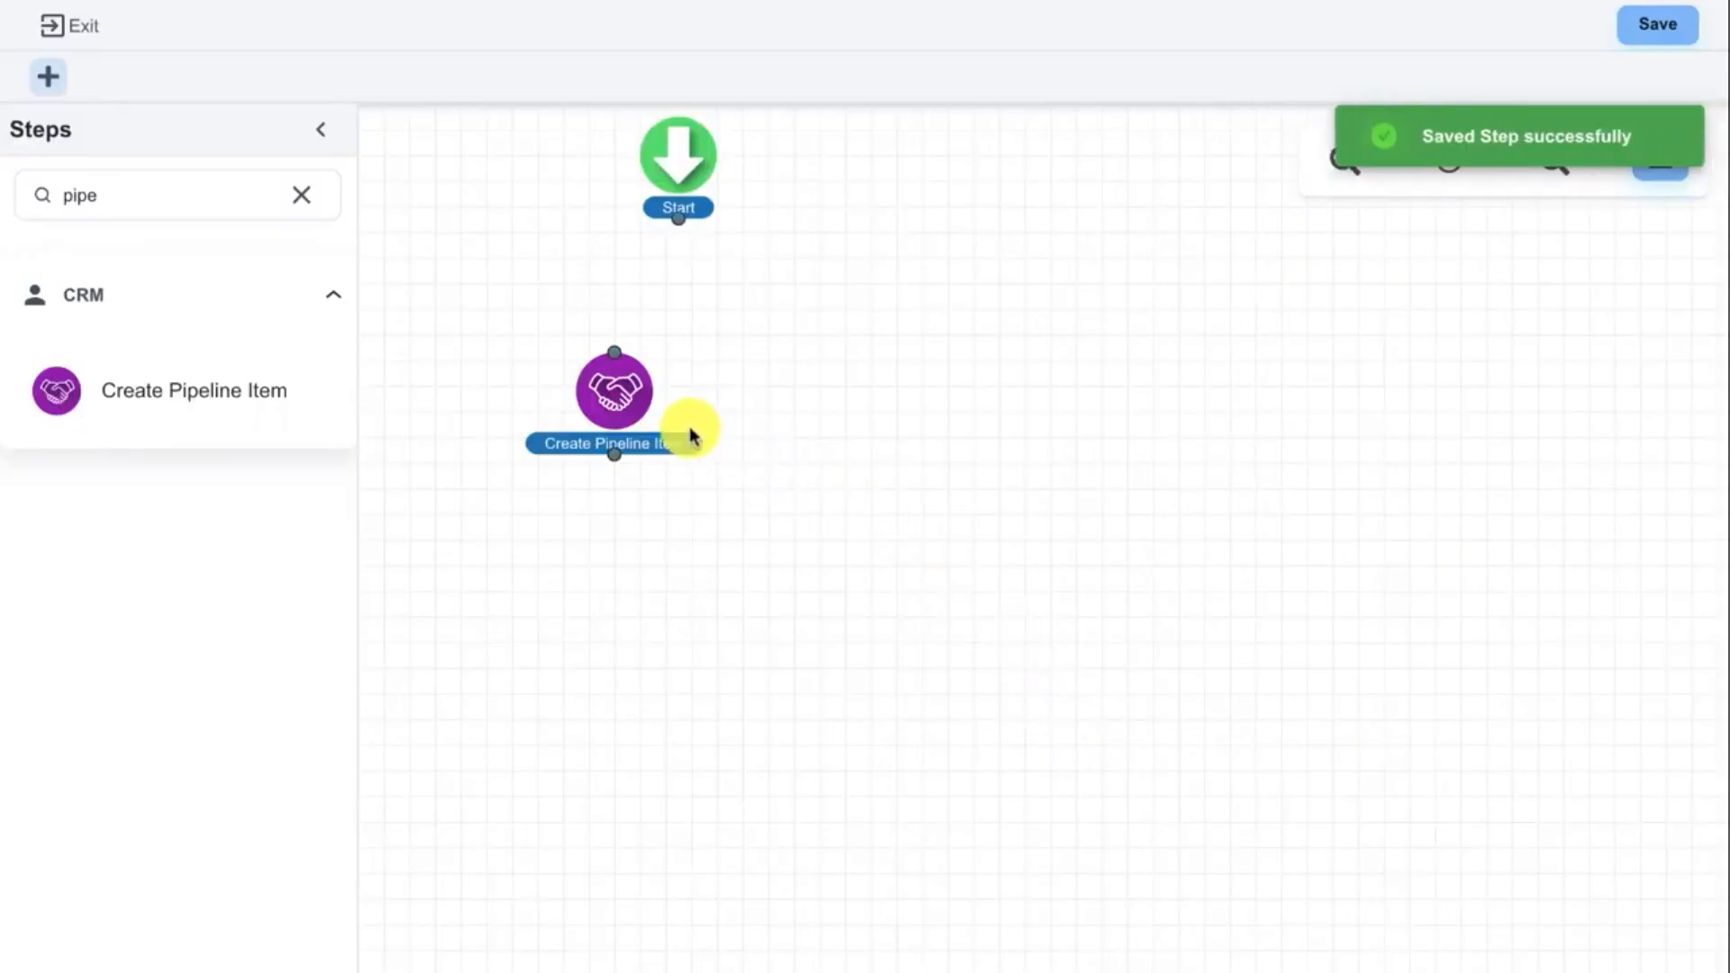
- Align the Create Pipeline Item step under Start and connect Start to it
drag(626, 391, 681, 377)
drag(678, 220, 676, 323)
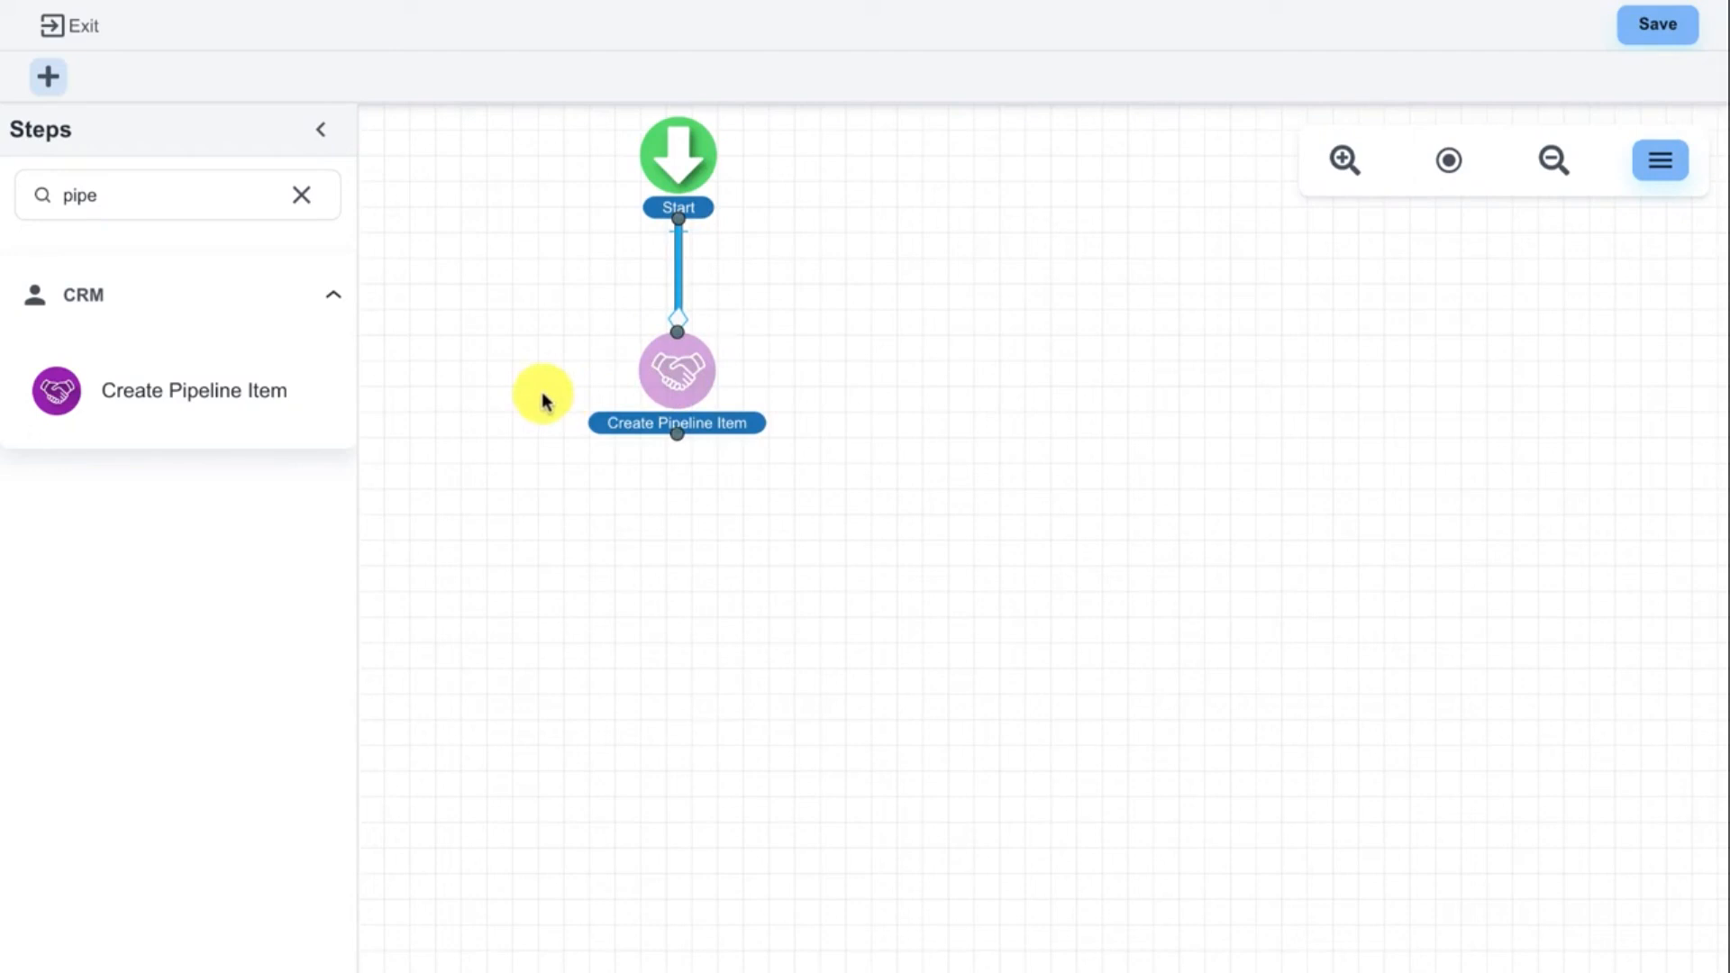
- Search the steps for "wait" and add Wait For Task/Opportunity to the canvas below Create Pipeline Item
click(303, 206)
text(wait)
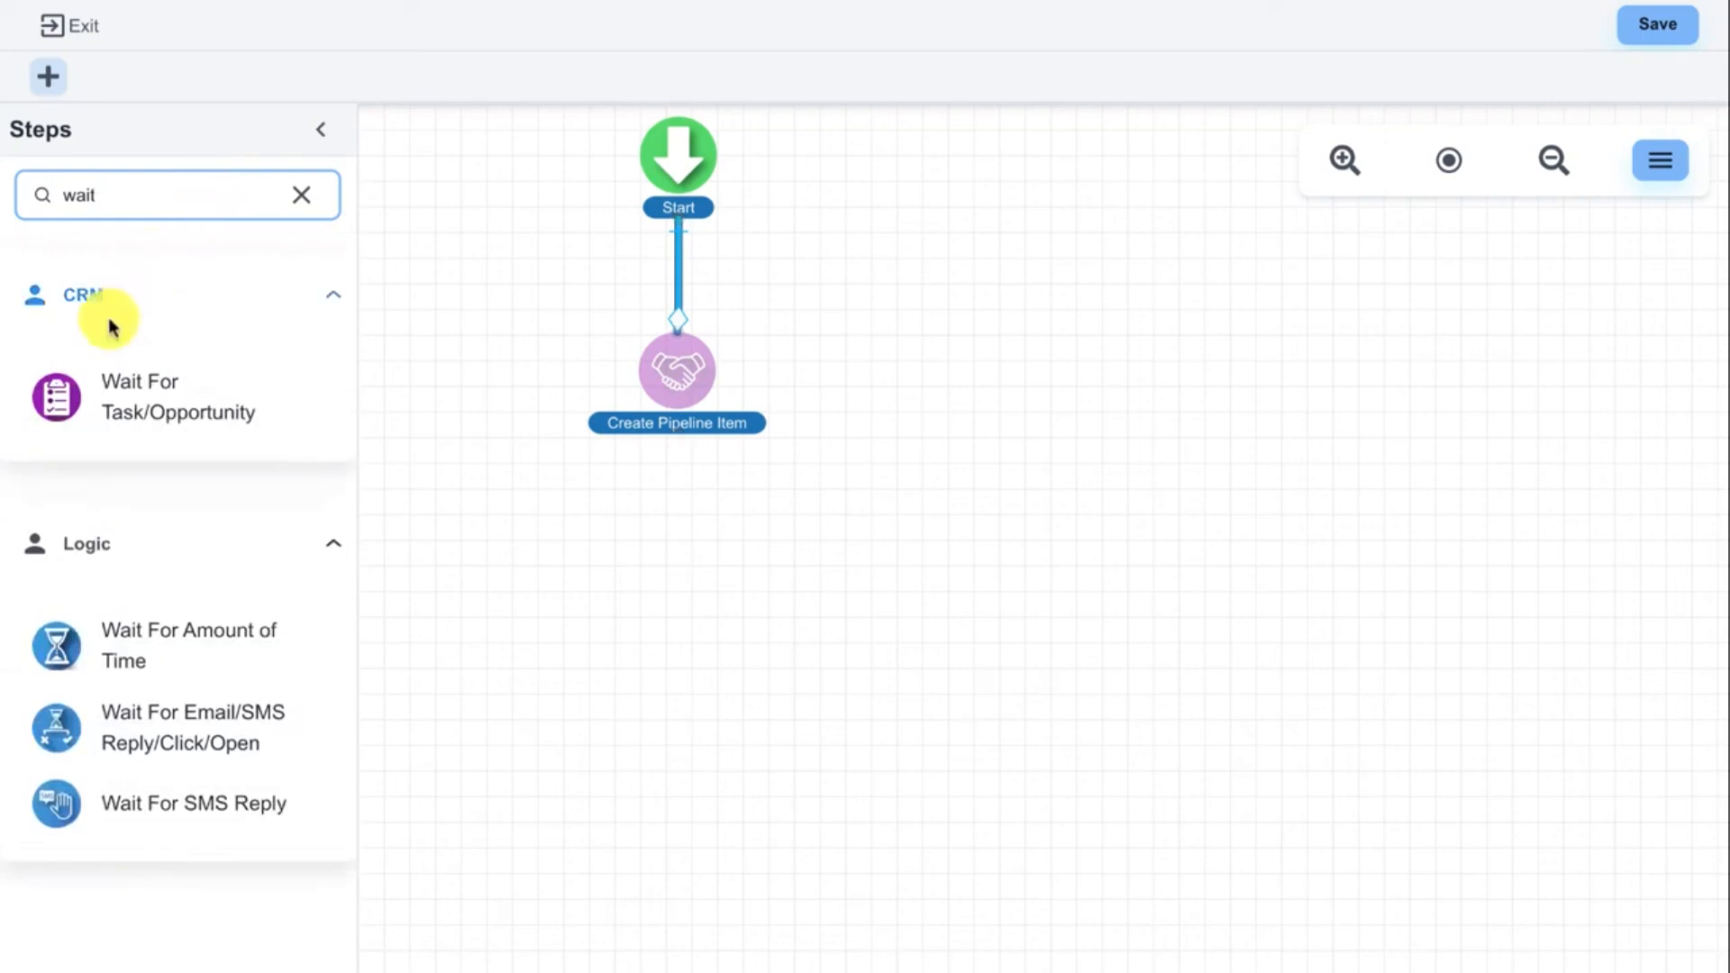
drag(59, 397, 630, 575)
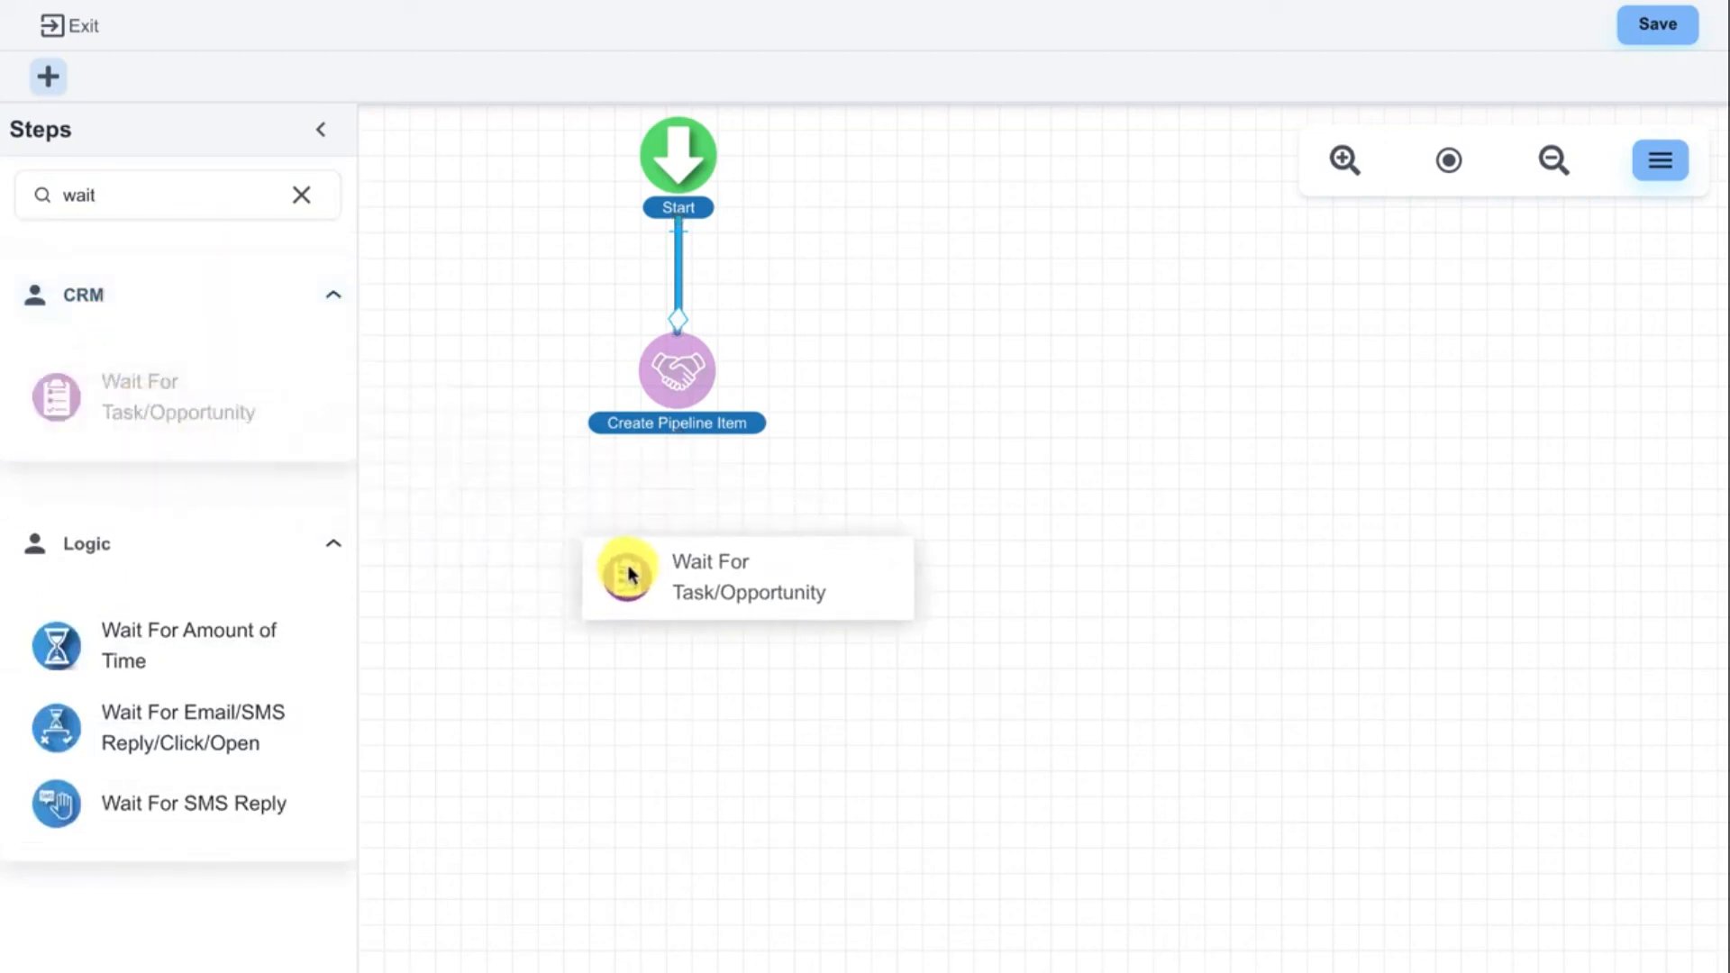
drag(629, 575, 629, 575)
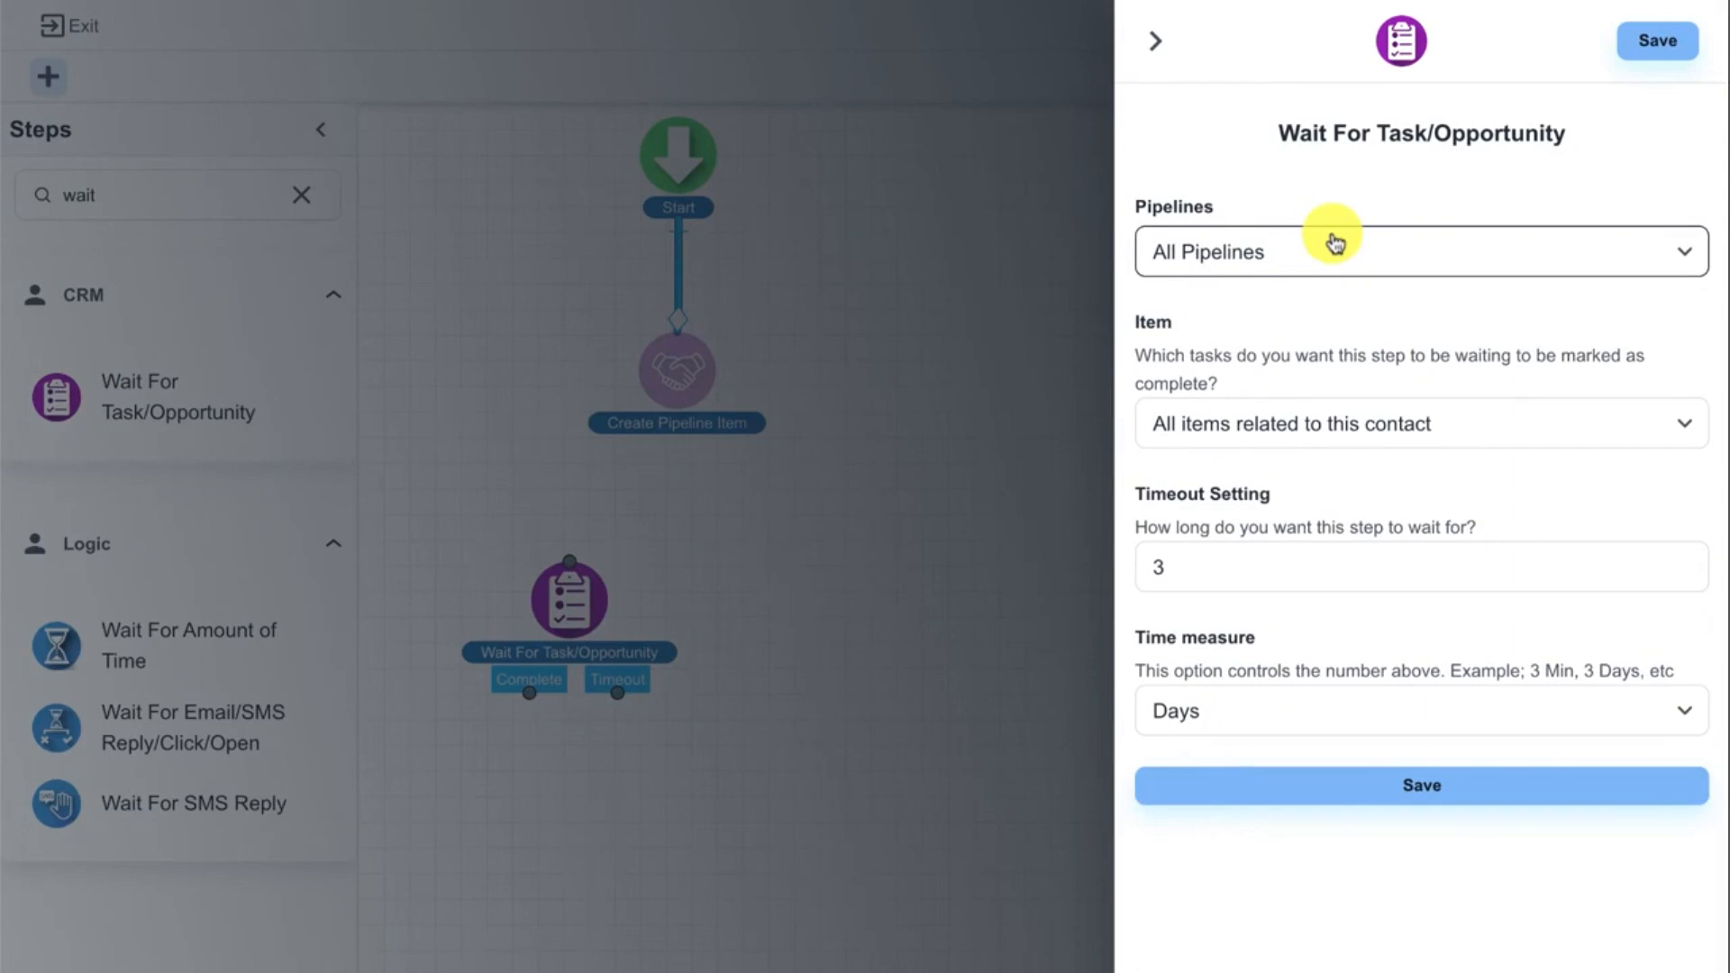
- Set the wait step to wait for All items created in this workflow and save it
click(1332, 438)
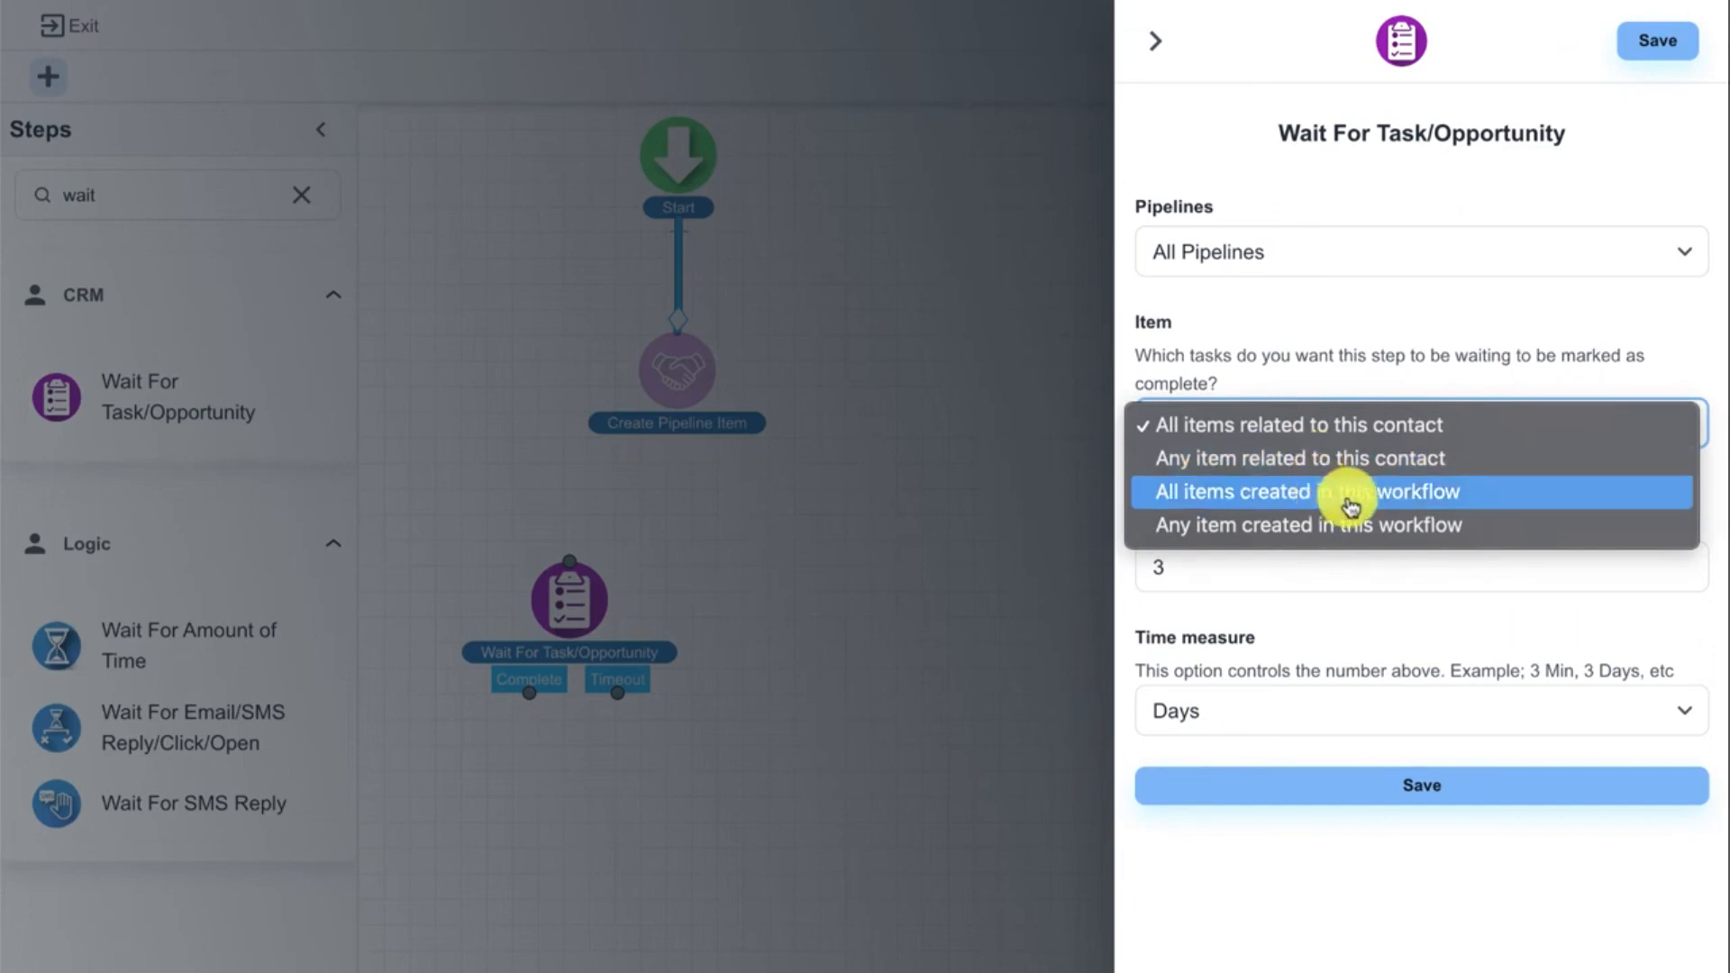
click(1352, 420)
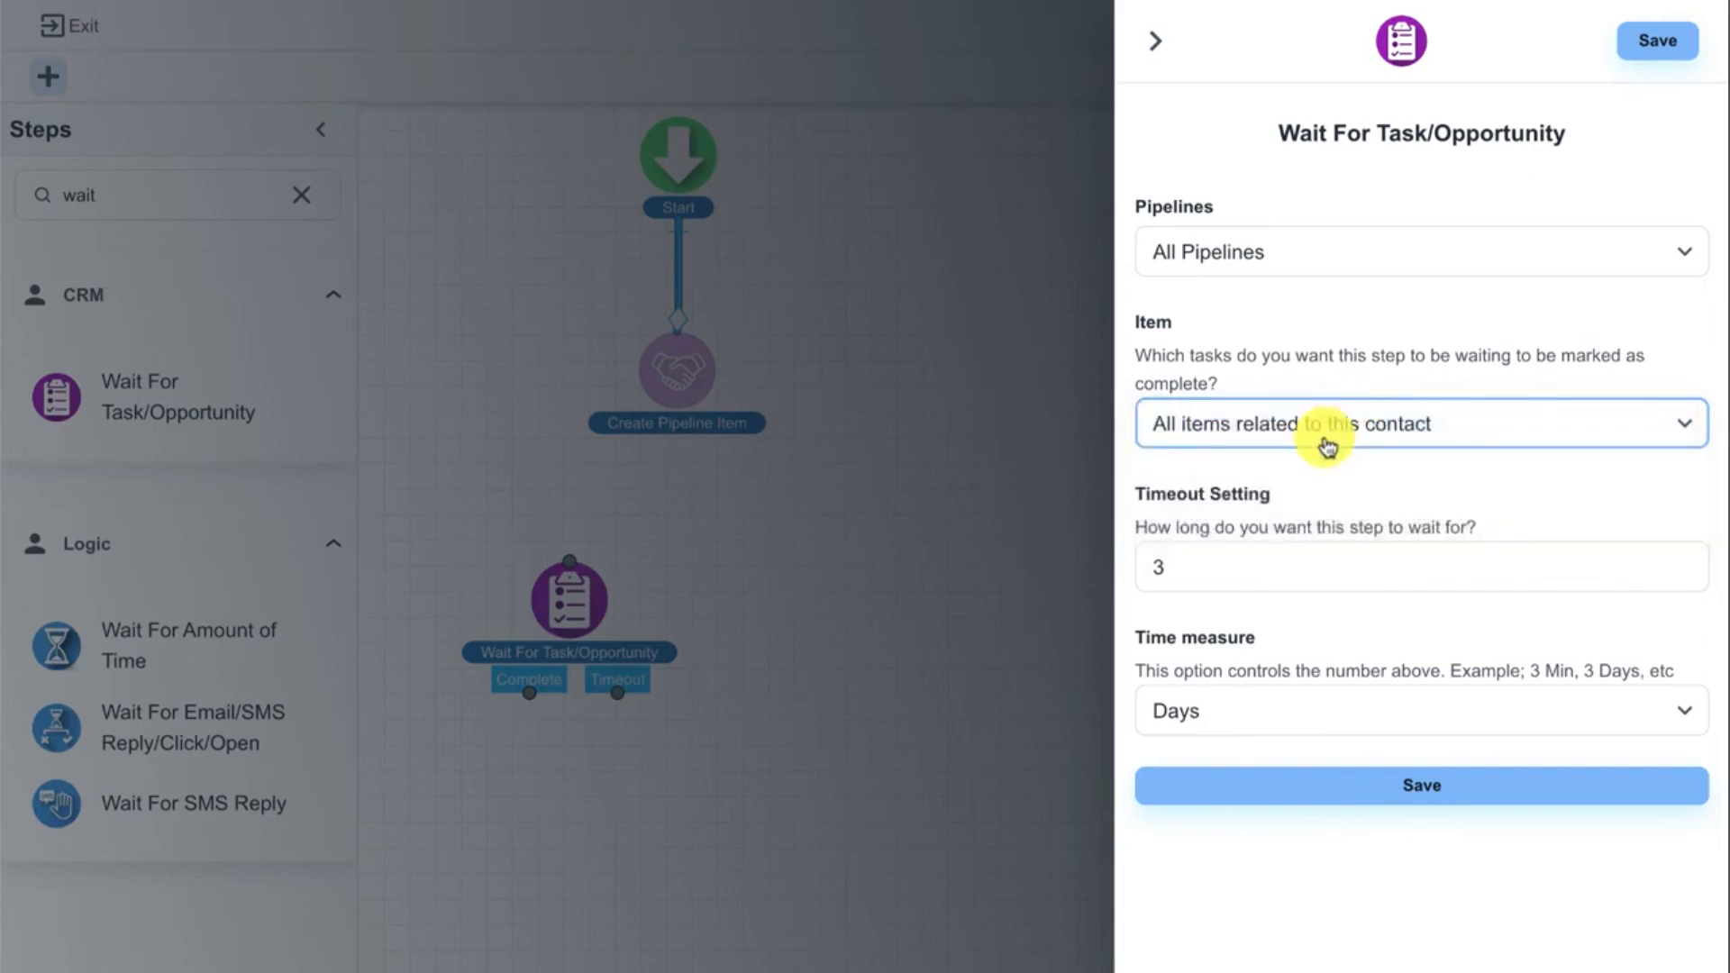
click(1325, 428)
click(1356, 496)
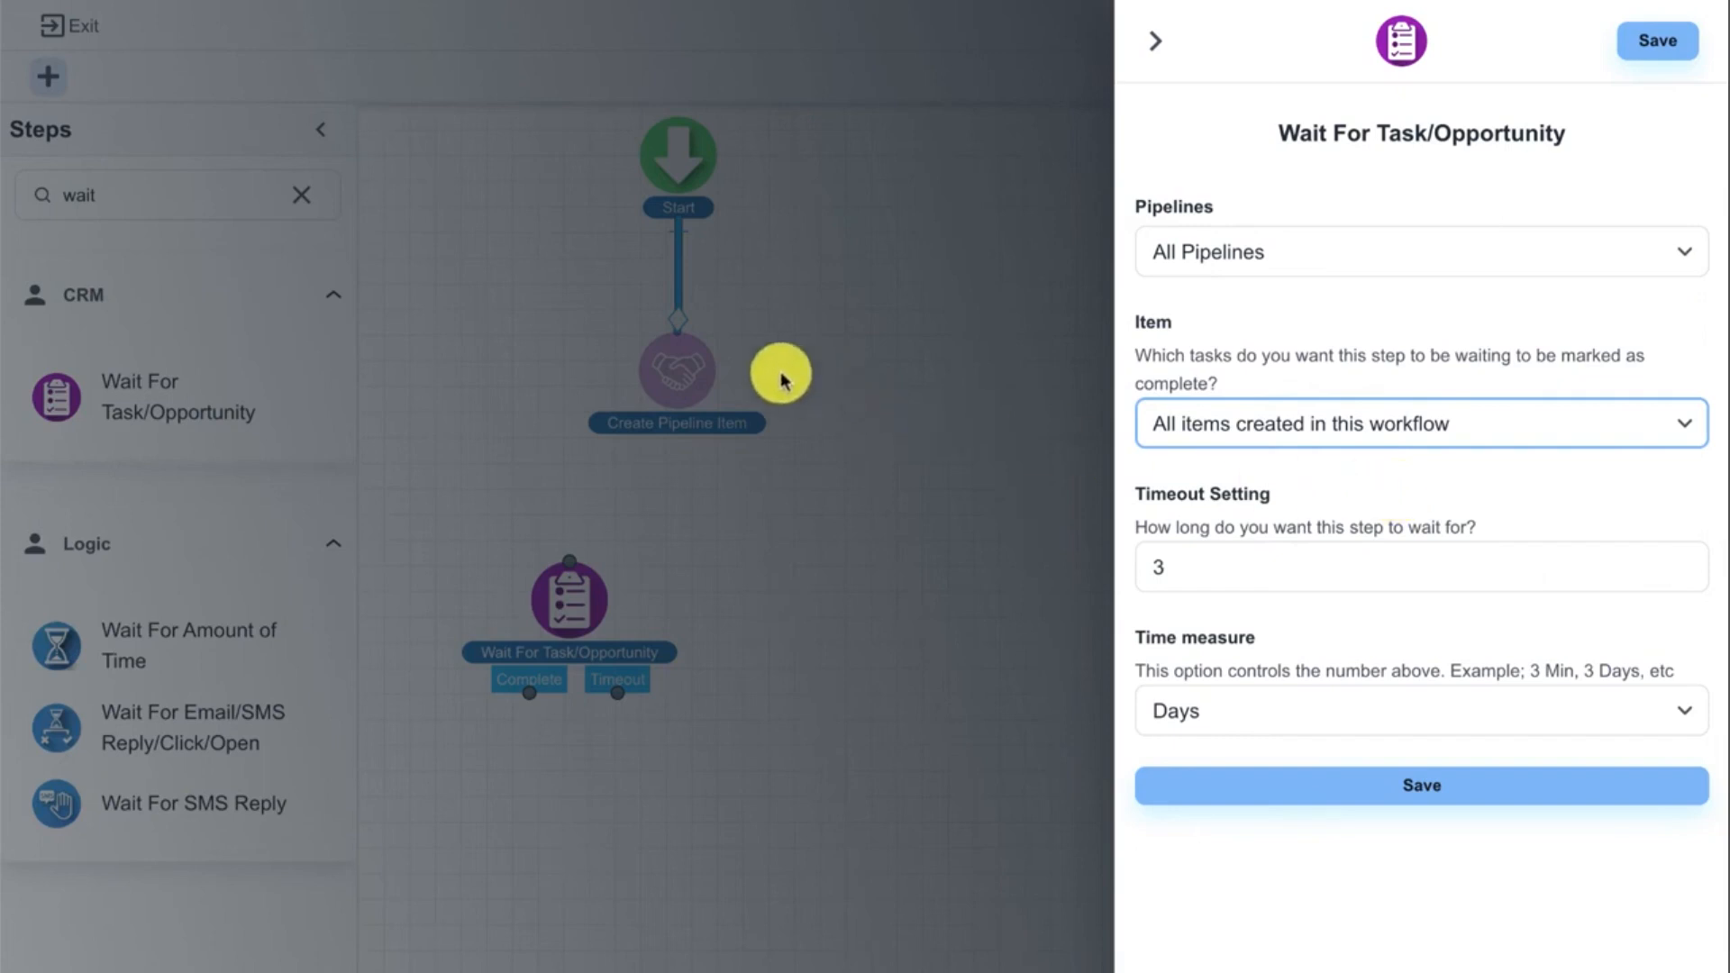
click(1198, 553)
drag(1127, 553, 1204, 565)
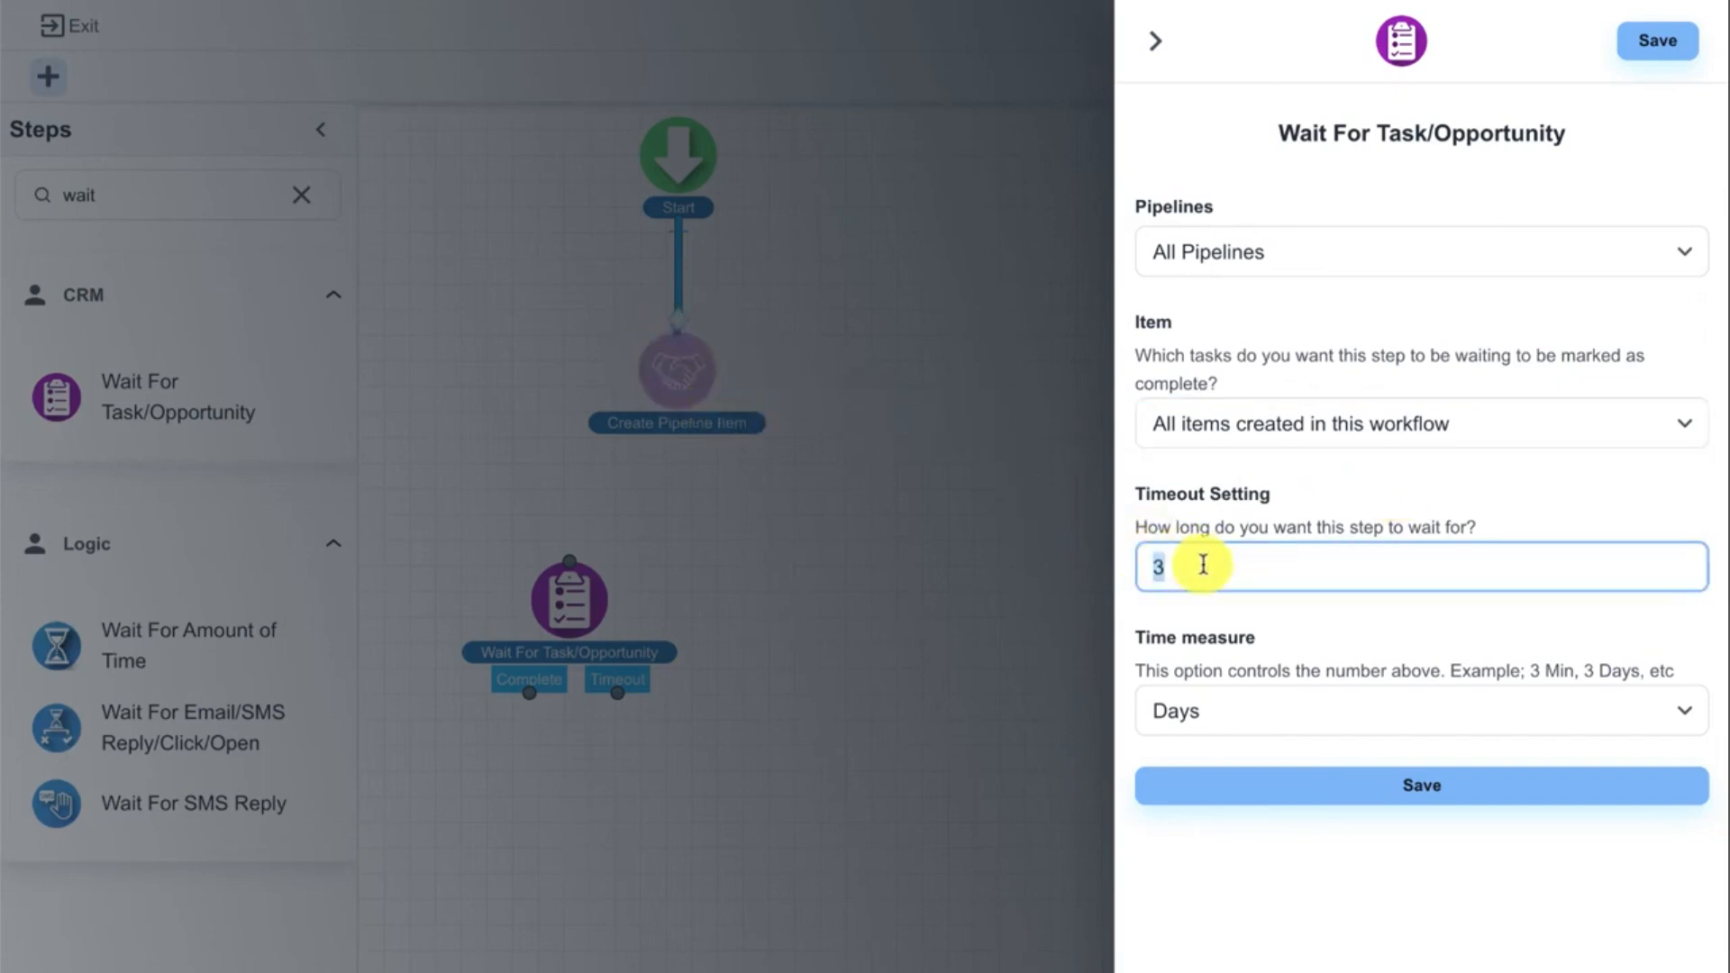
click(1296, 782)
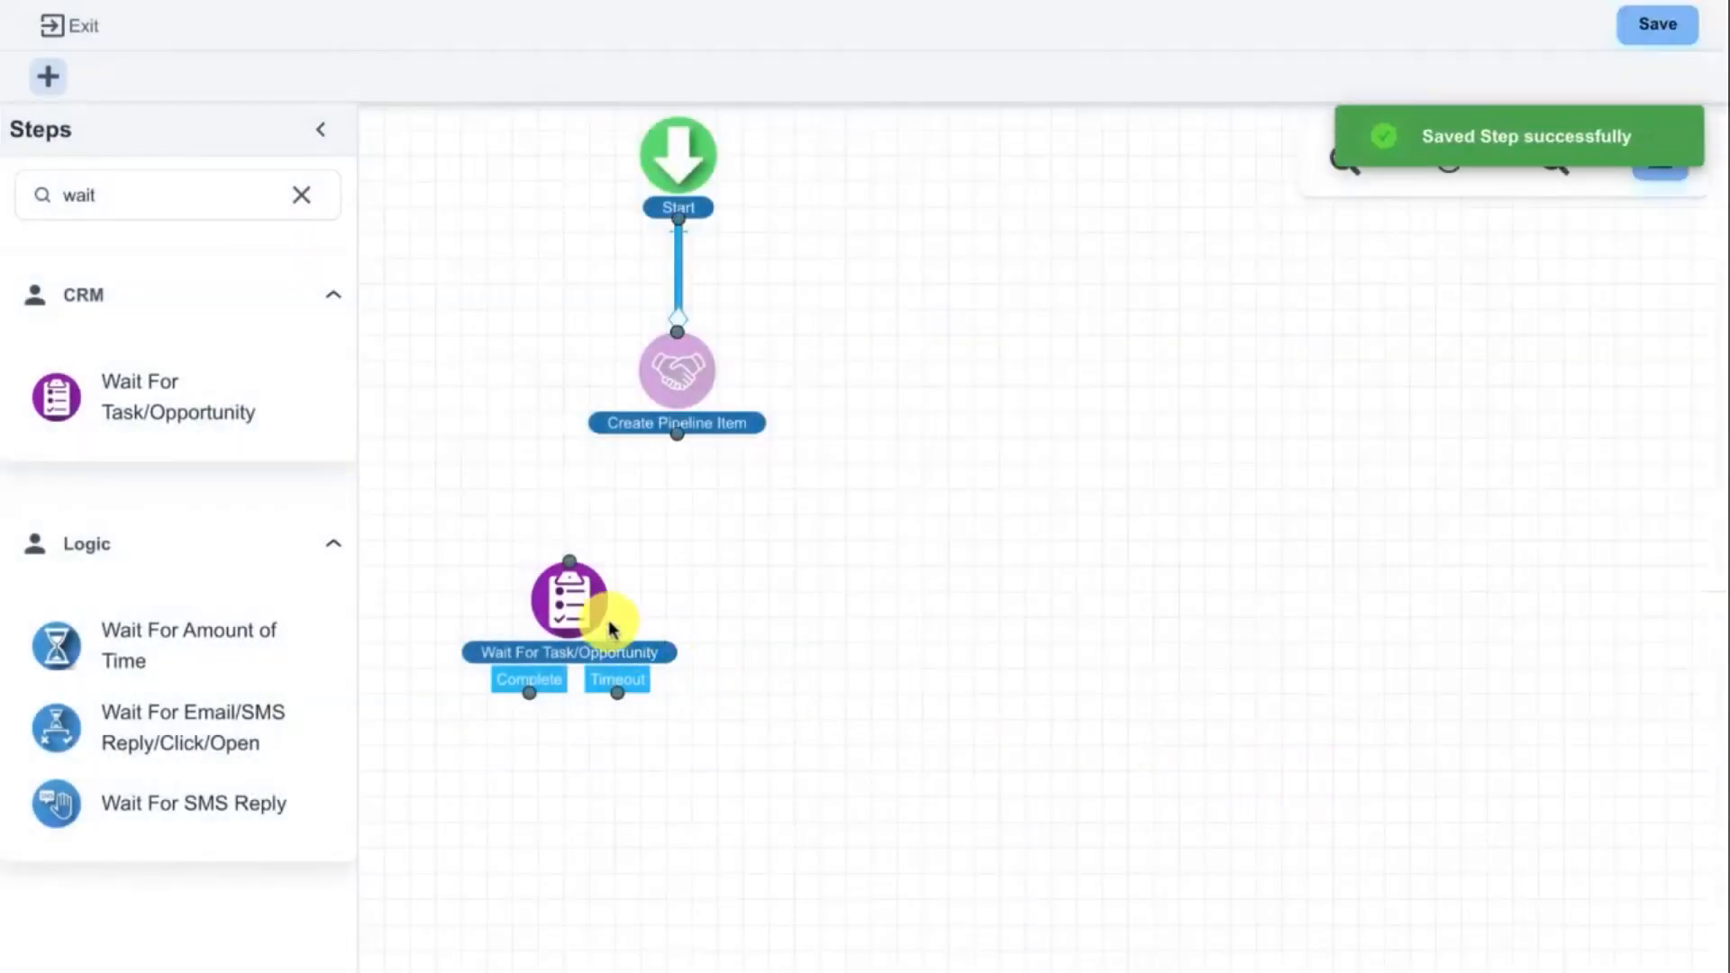
- Align the Wait For Task/Opportunity step under Create Pipeline Item and connect the two steps
drag(582, 596, 679, 590)
drag(679, 433, 692, 580)
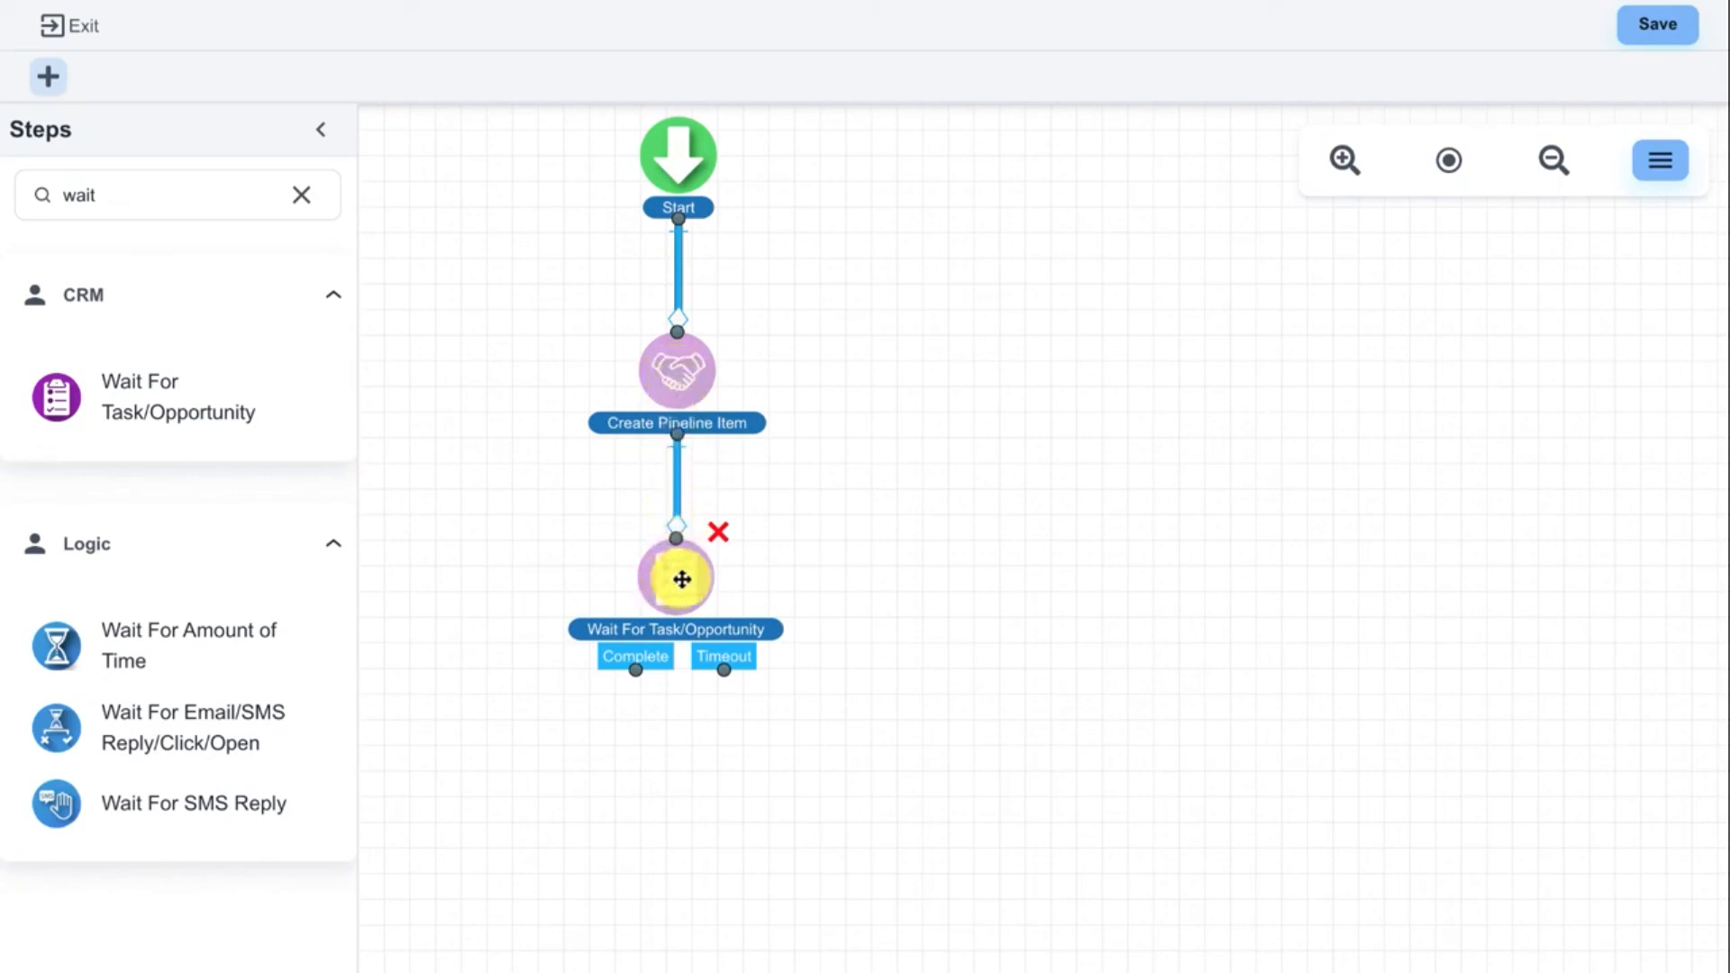
drag(722, 668, 751, 712)
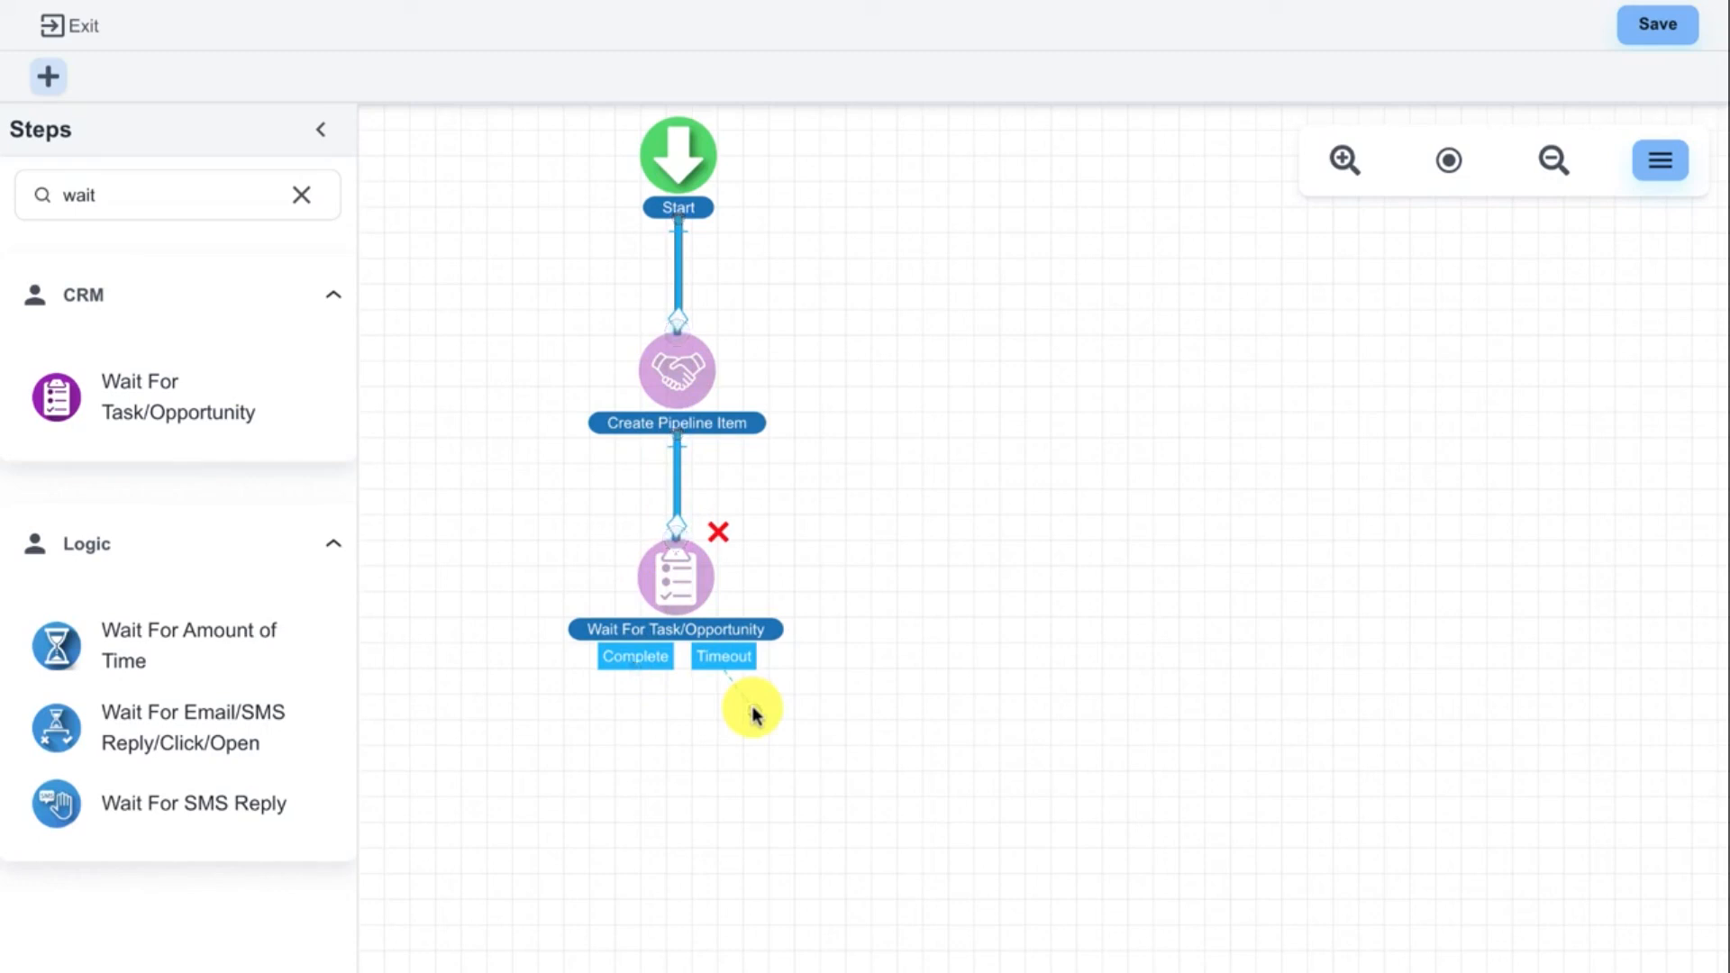
drag(753, 713, 752, 713)
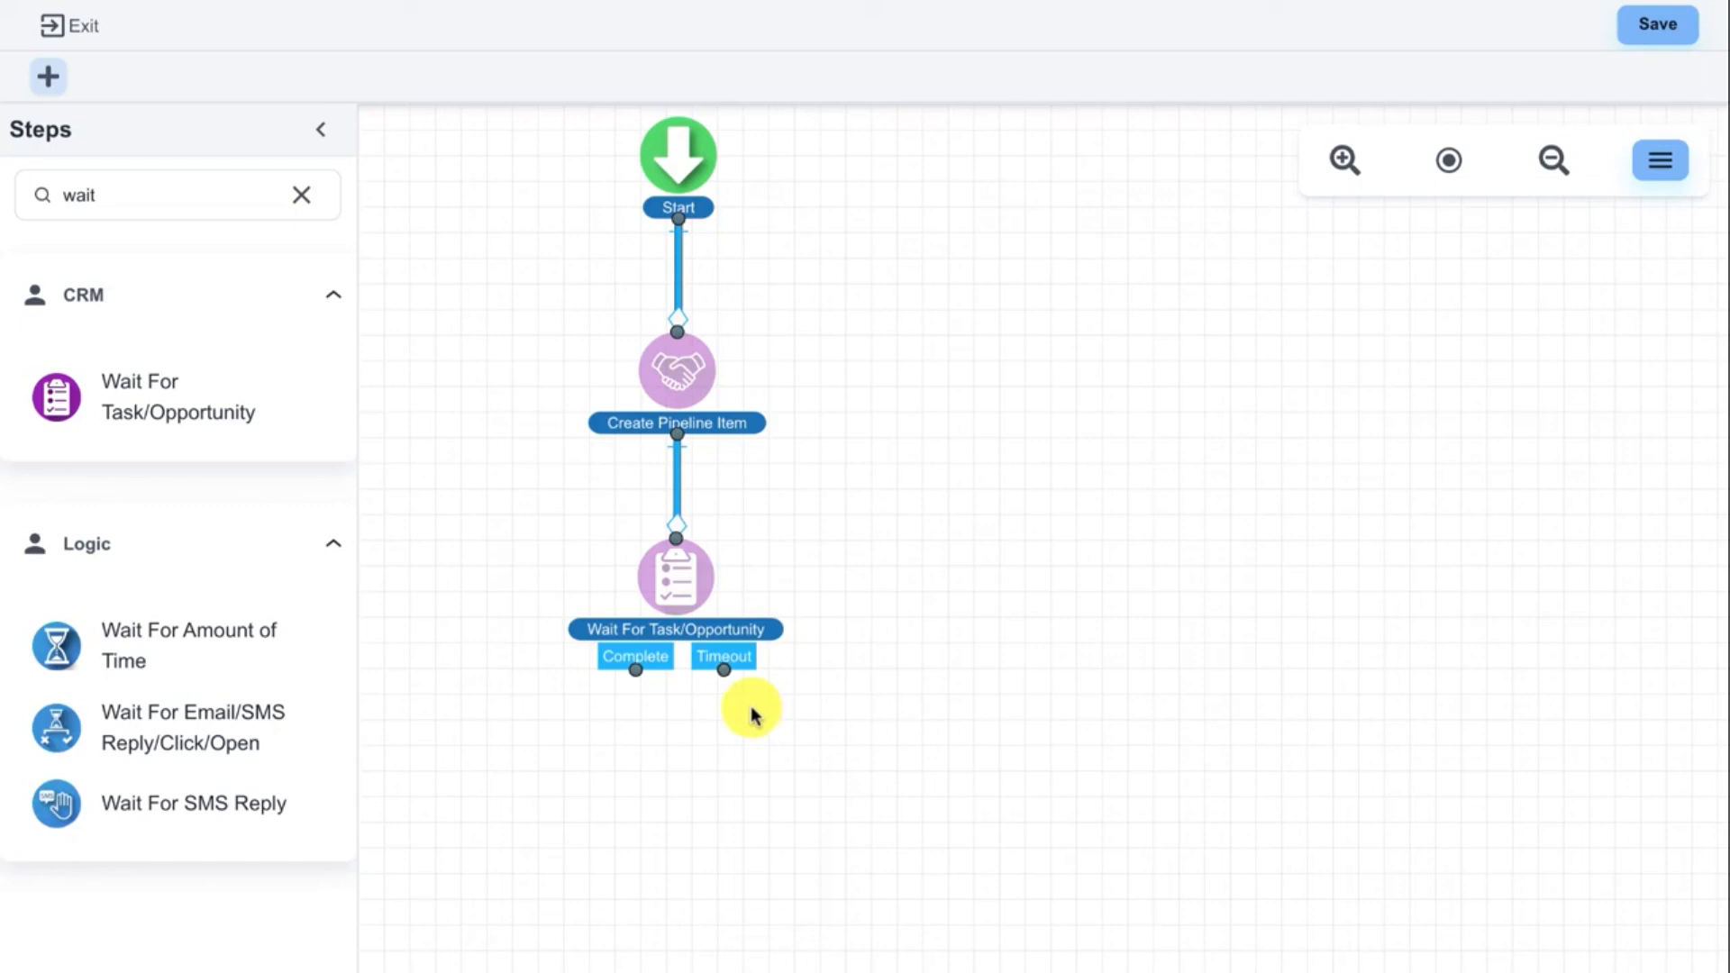
- Set the Wait For Task/Opportunity step's timeout to 1 hour and save its settings
click(687, 600)
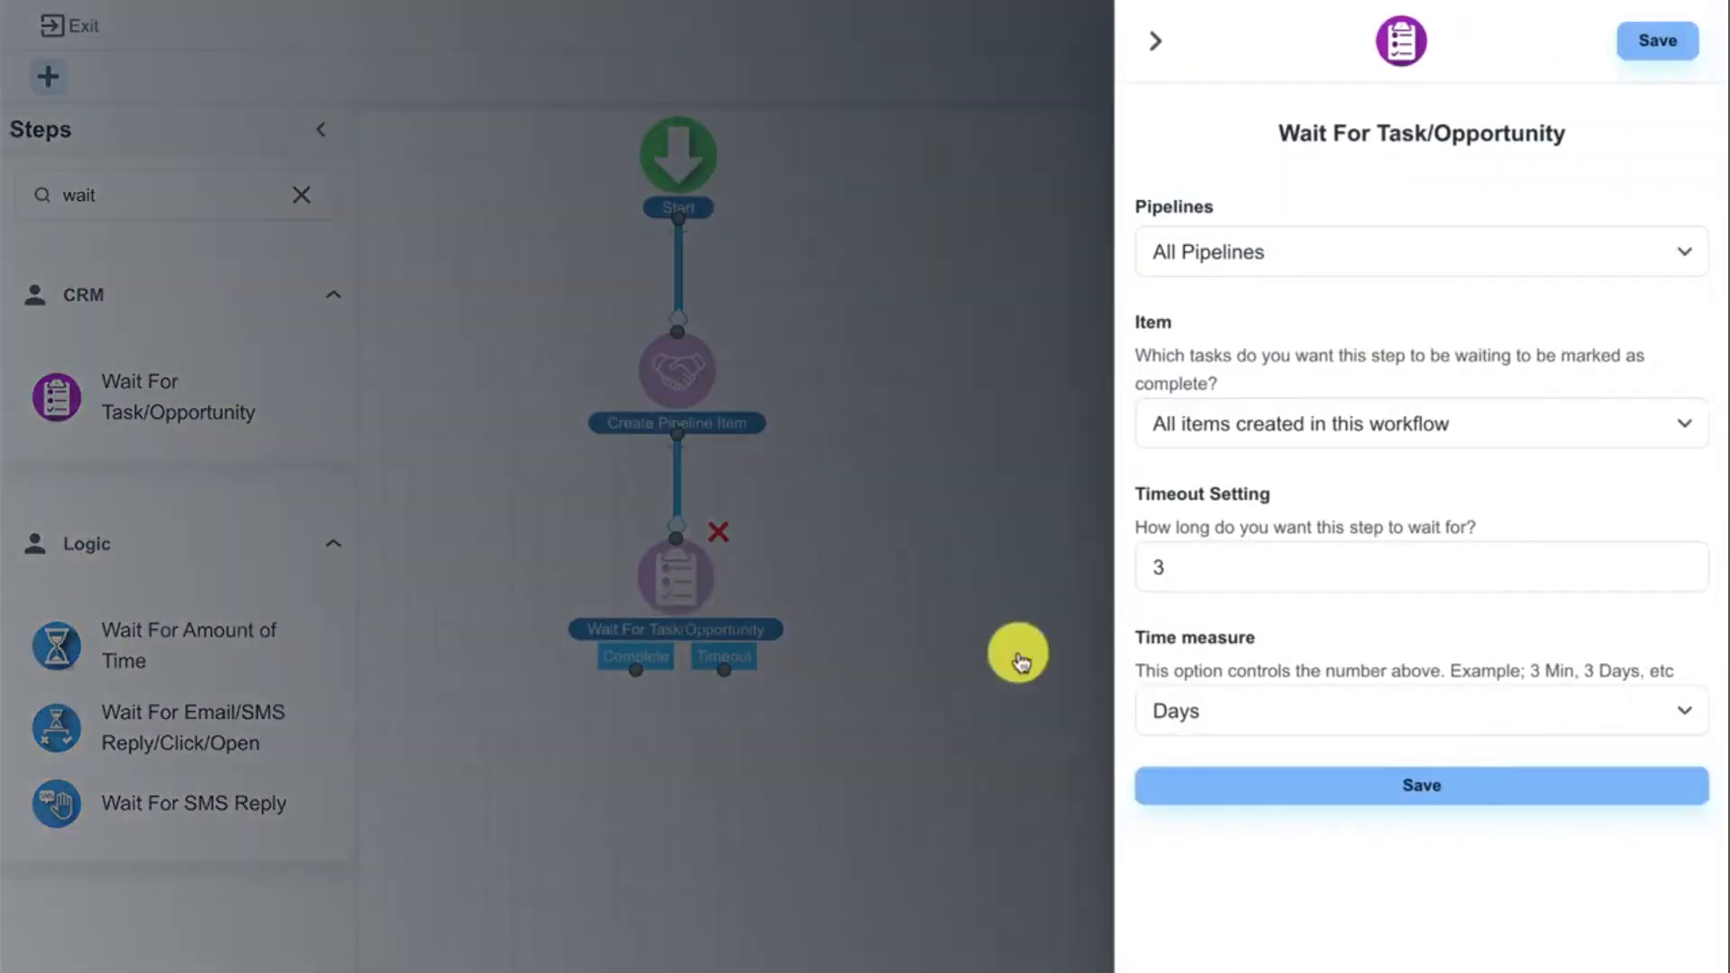
click(1298, 711)
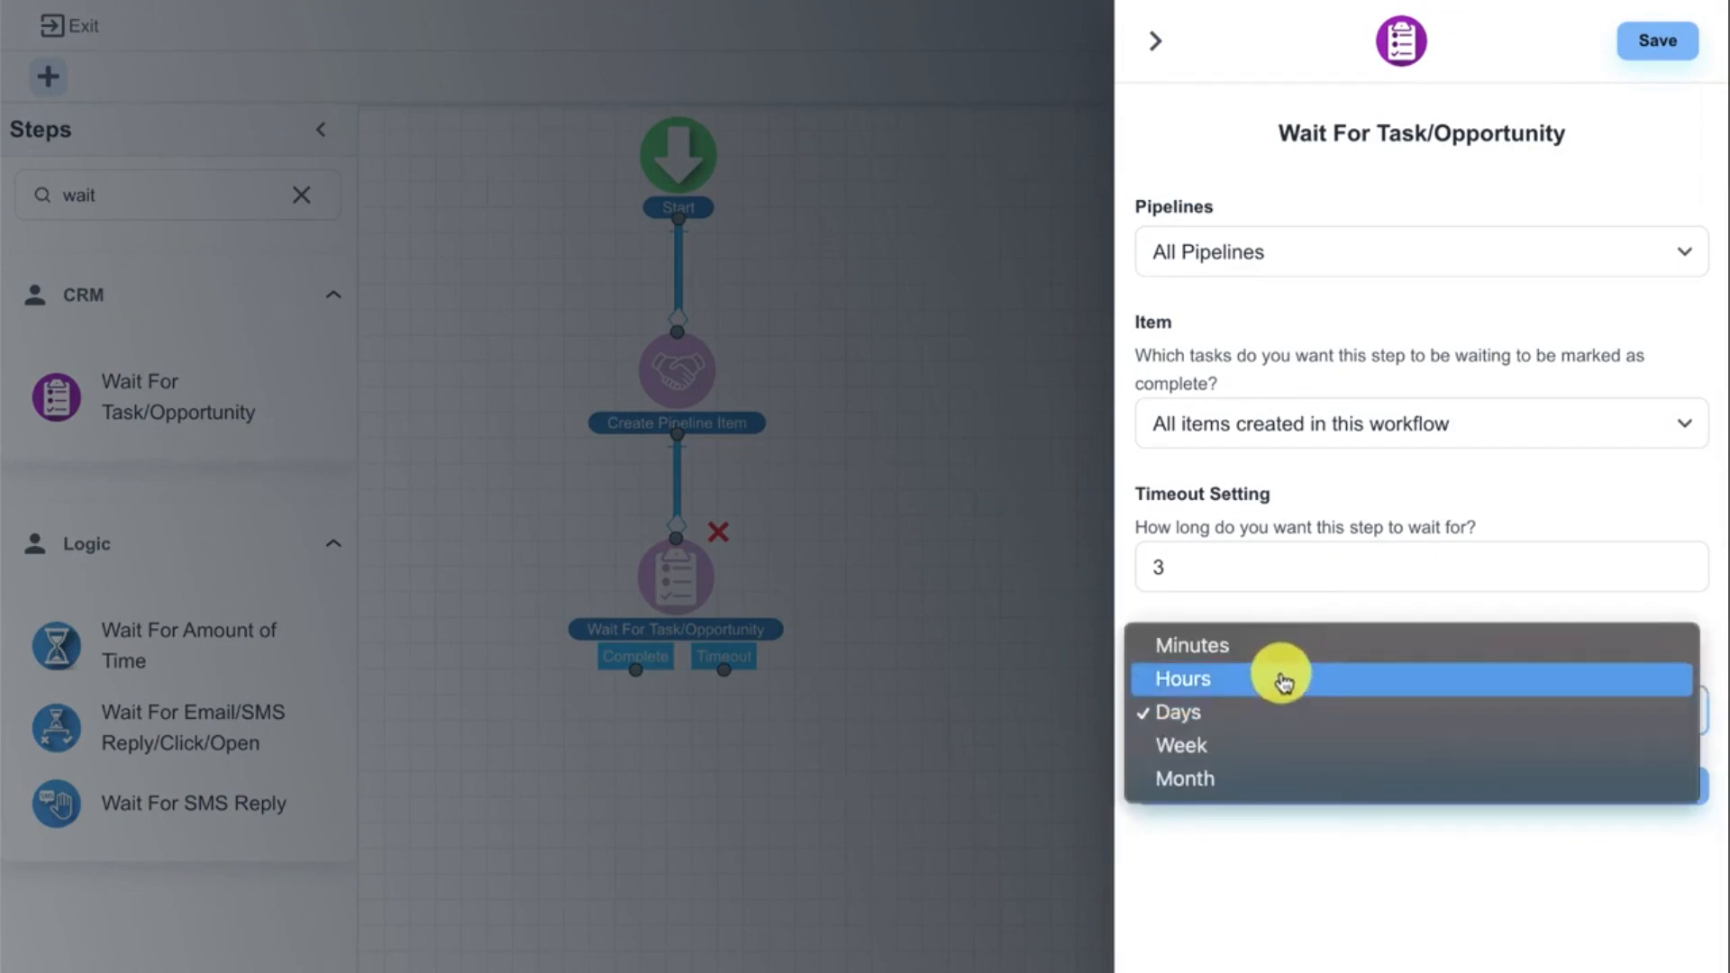
click(1285, 682)
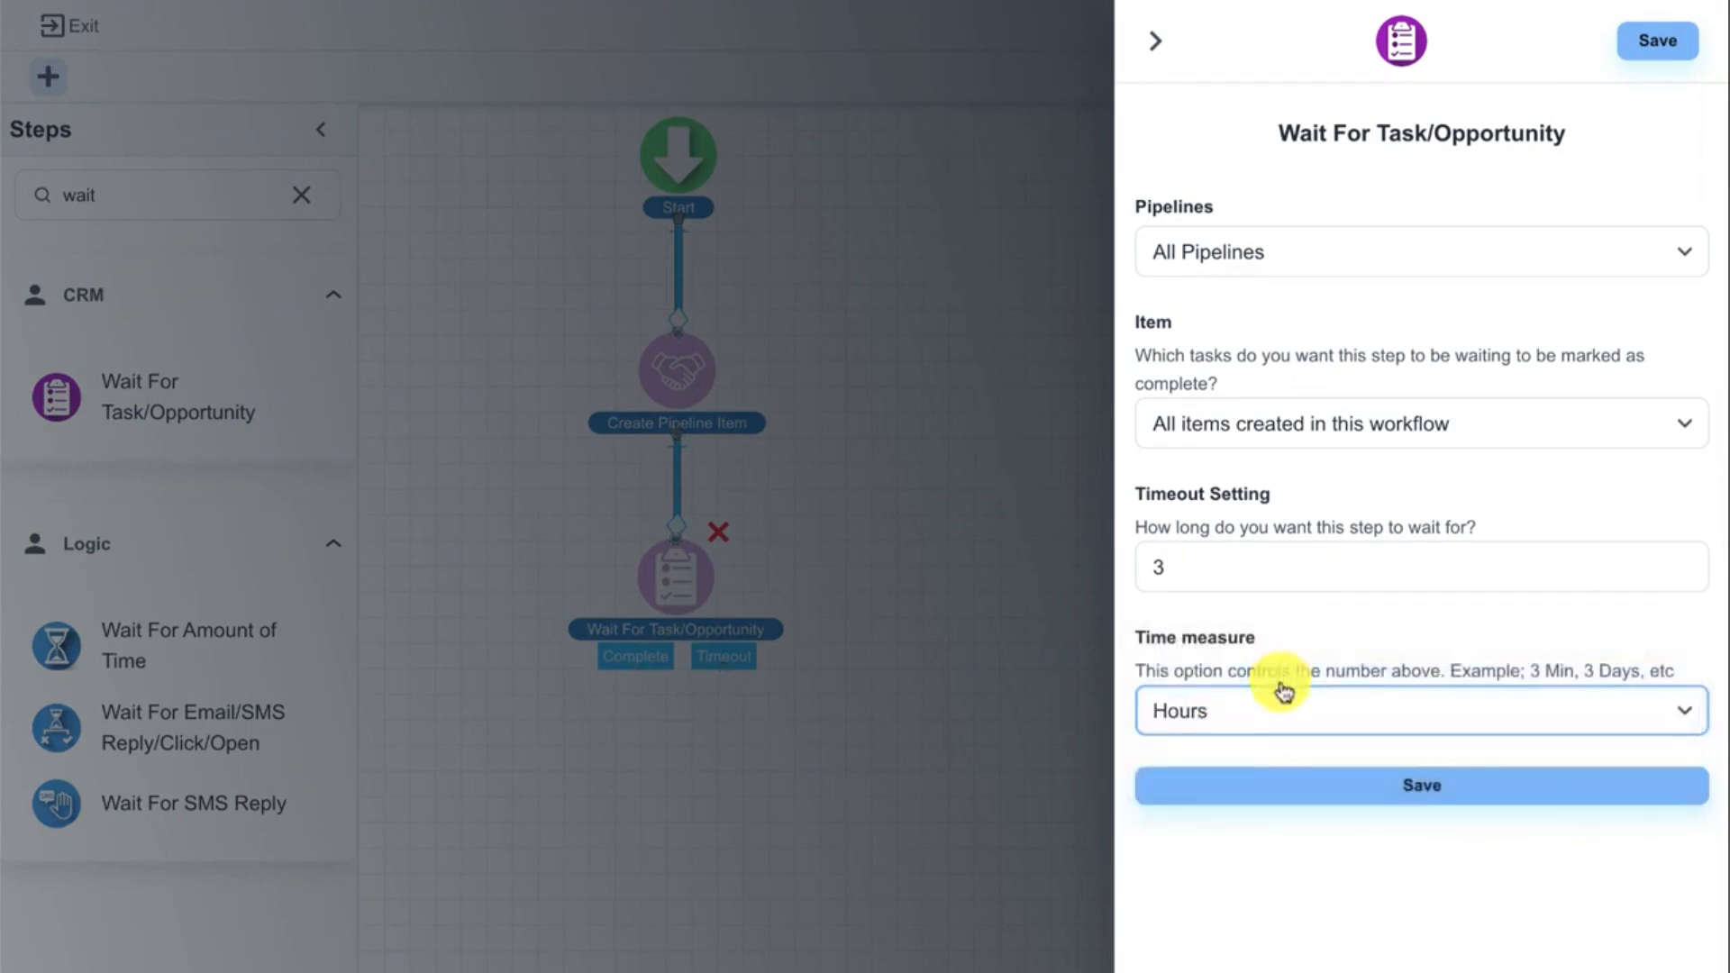
drag(1198, 564, 1081, 564)
text(1)
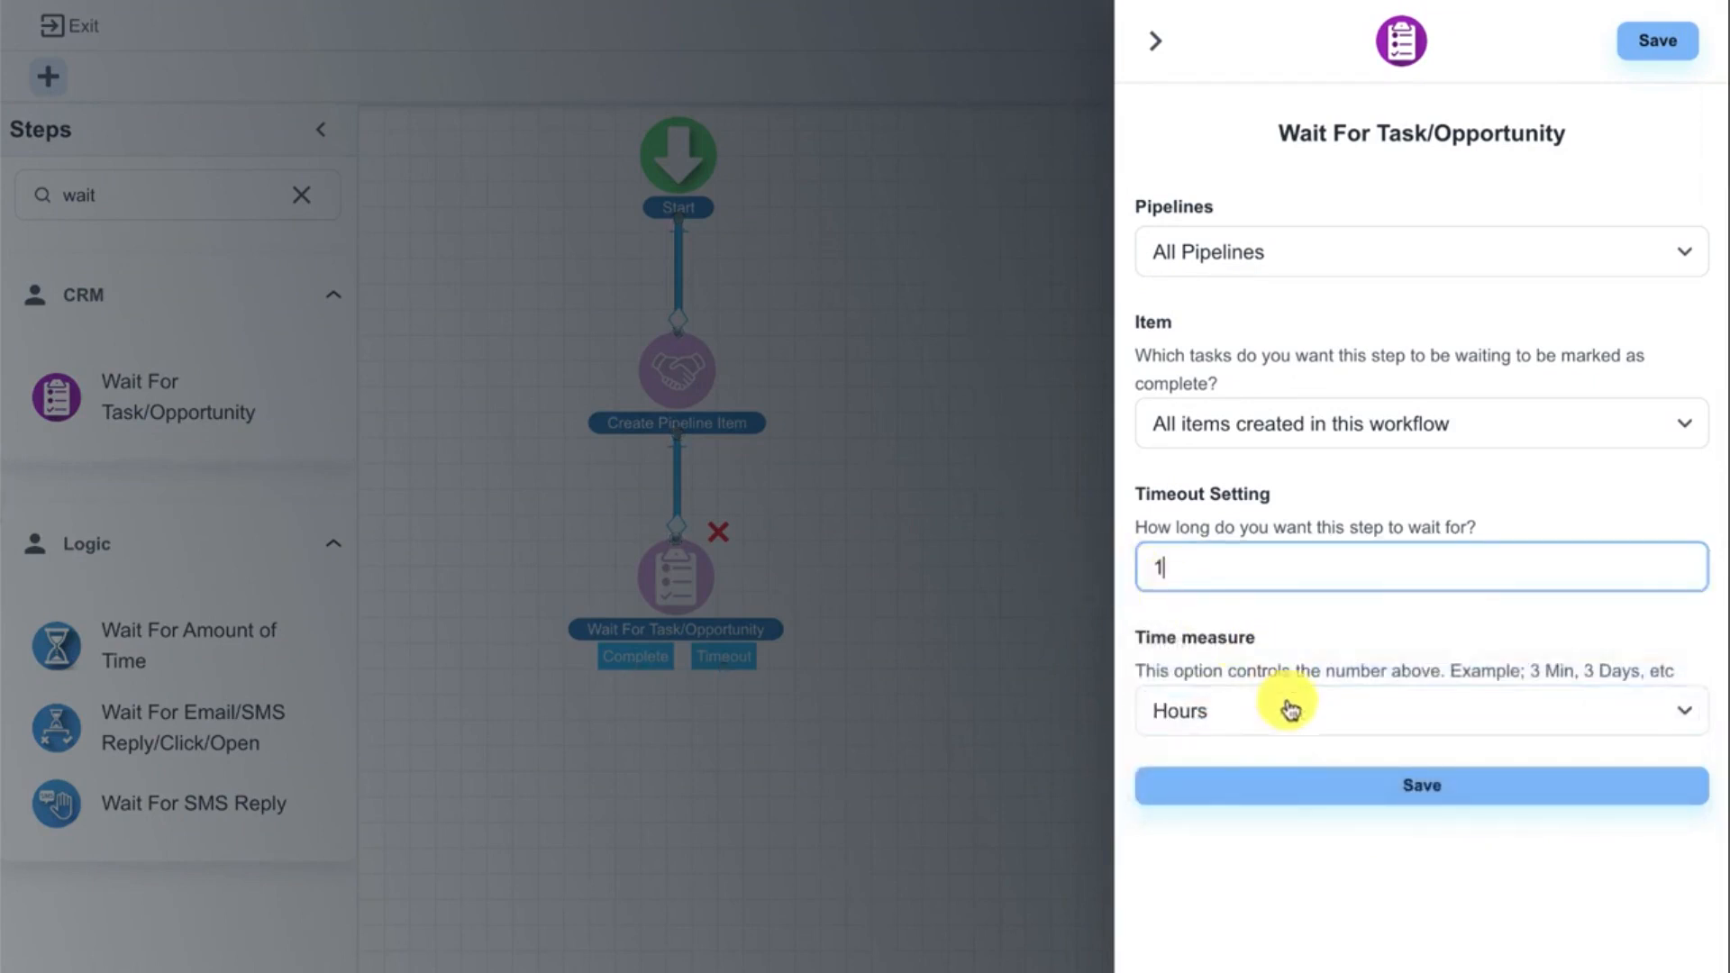
click(1289, 782)
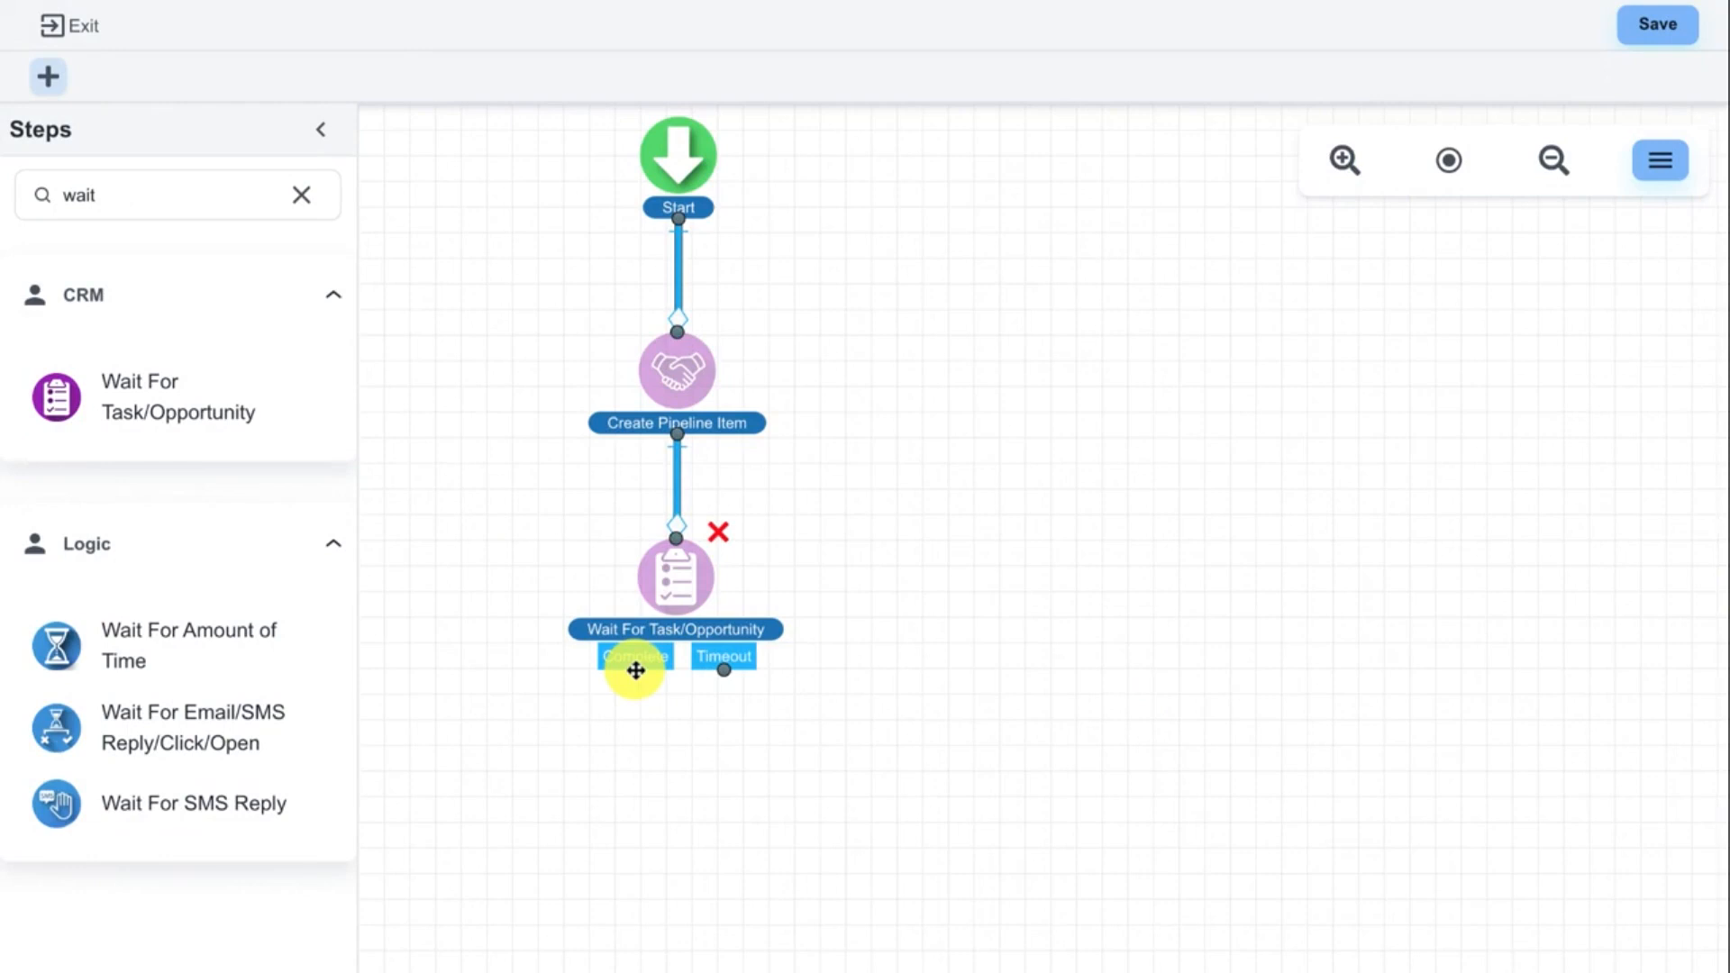
- Try to add a Send SMS step below Wait For Task/Opportunity by searching the steps for "sms", and close its settings without saving
drag(728, 671, 835, 784)
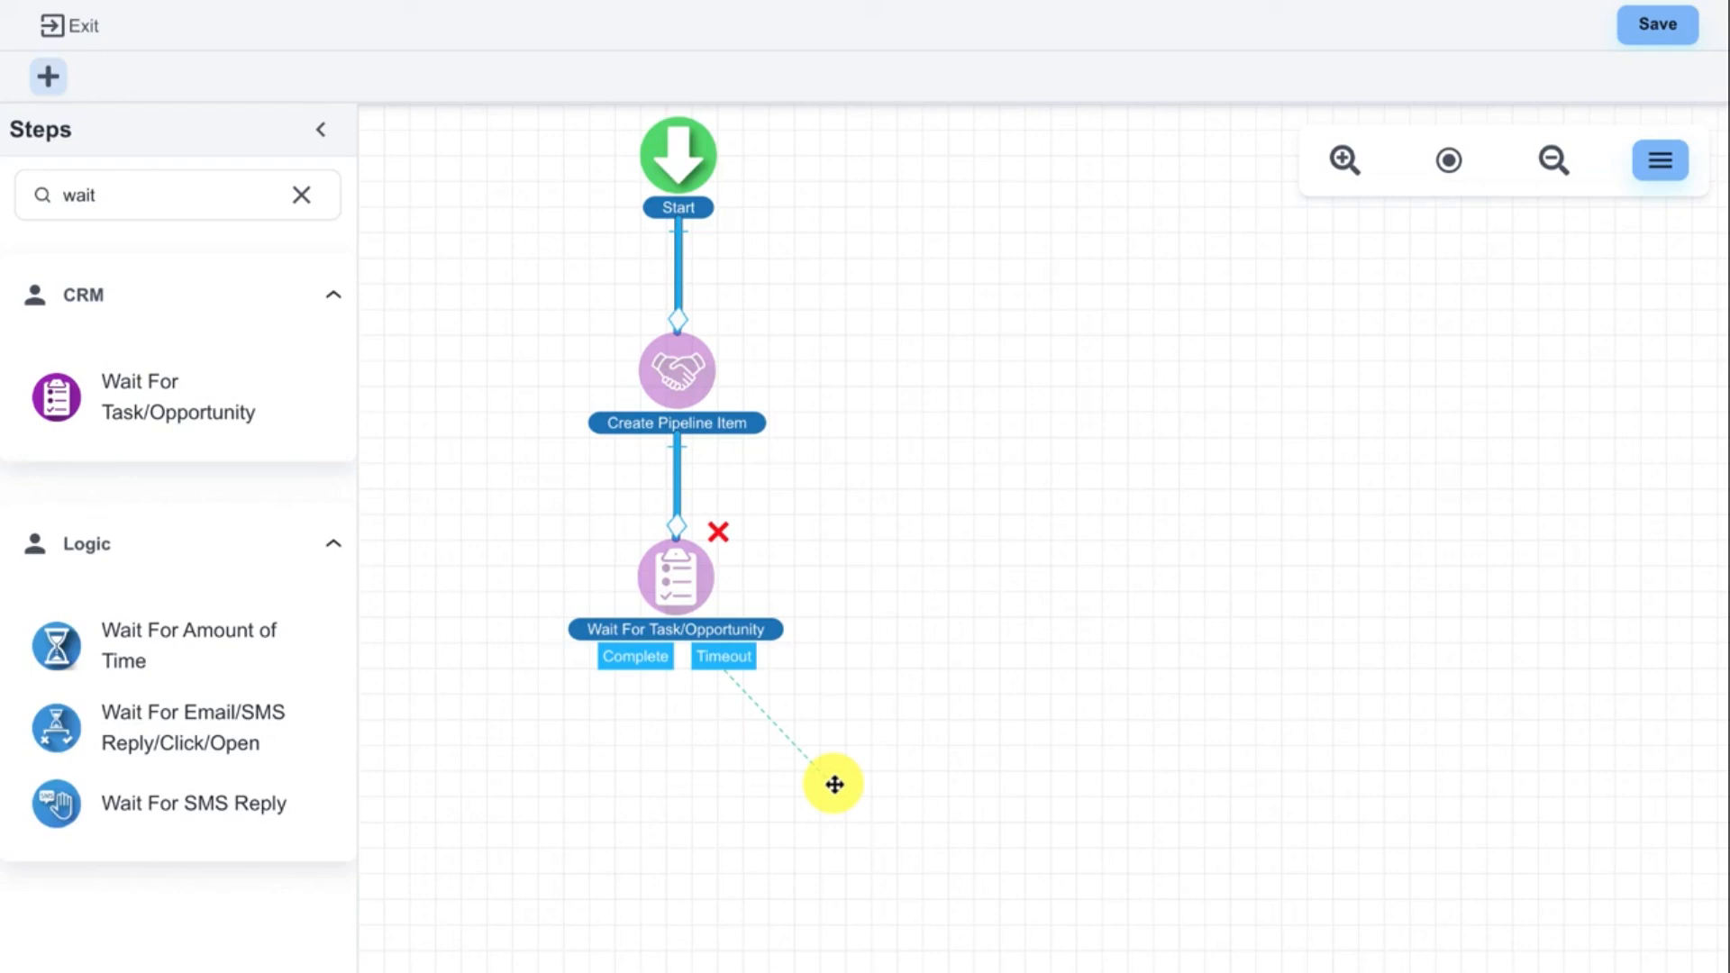
drag(833, 790, 831, 789)
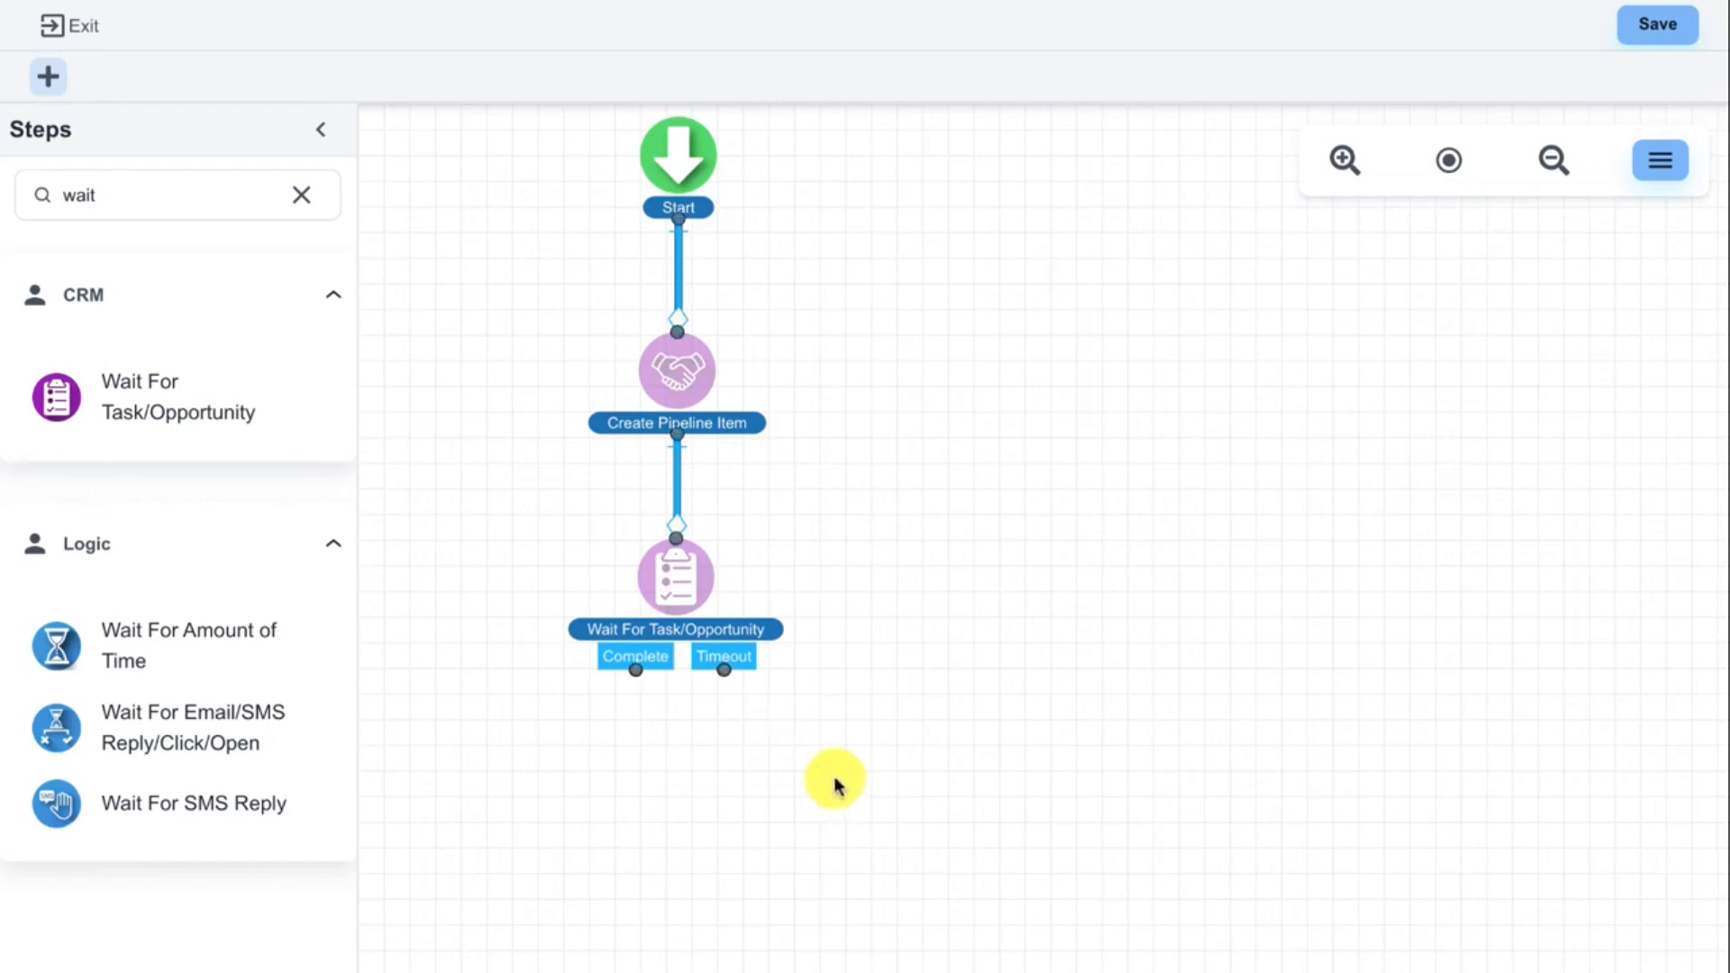
click(300, 195)
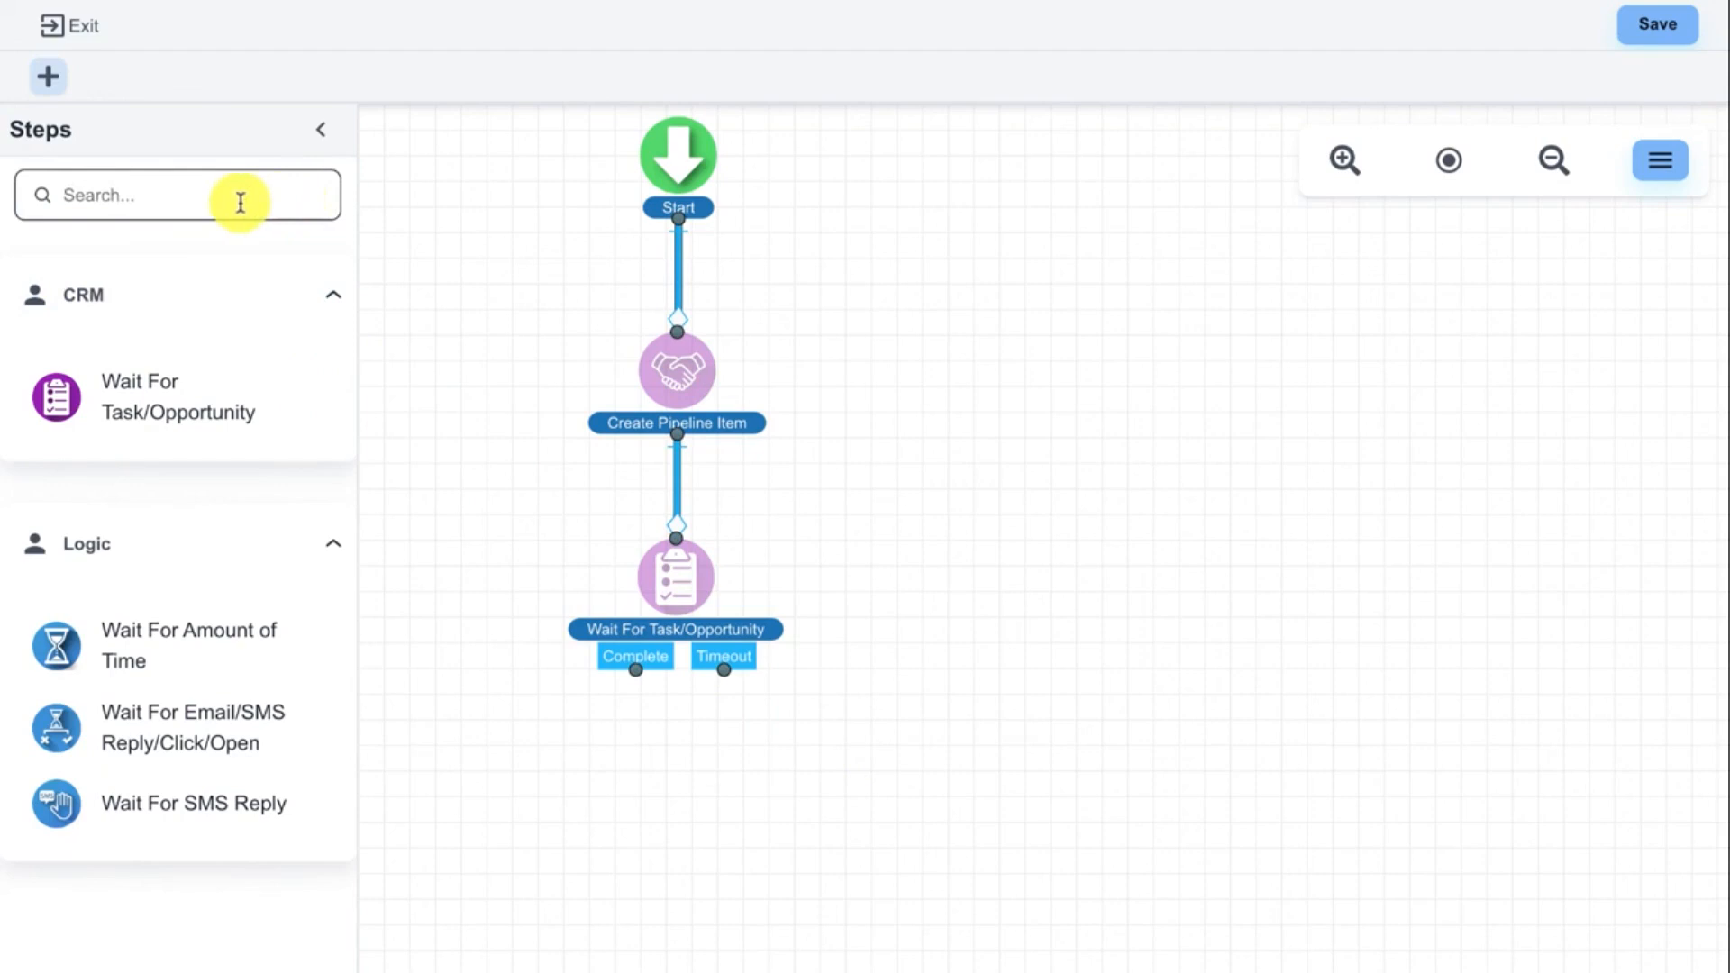
text(sms)
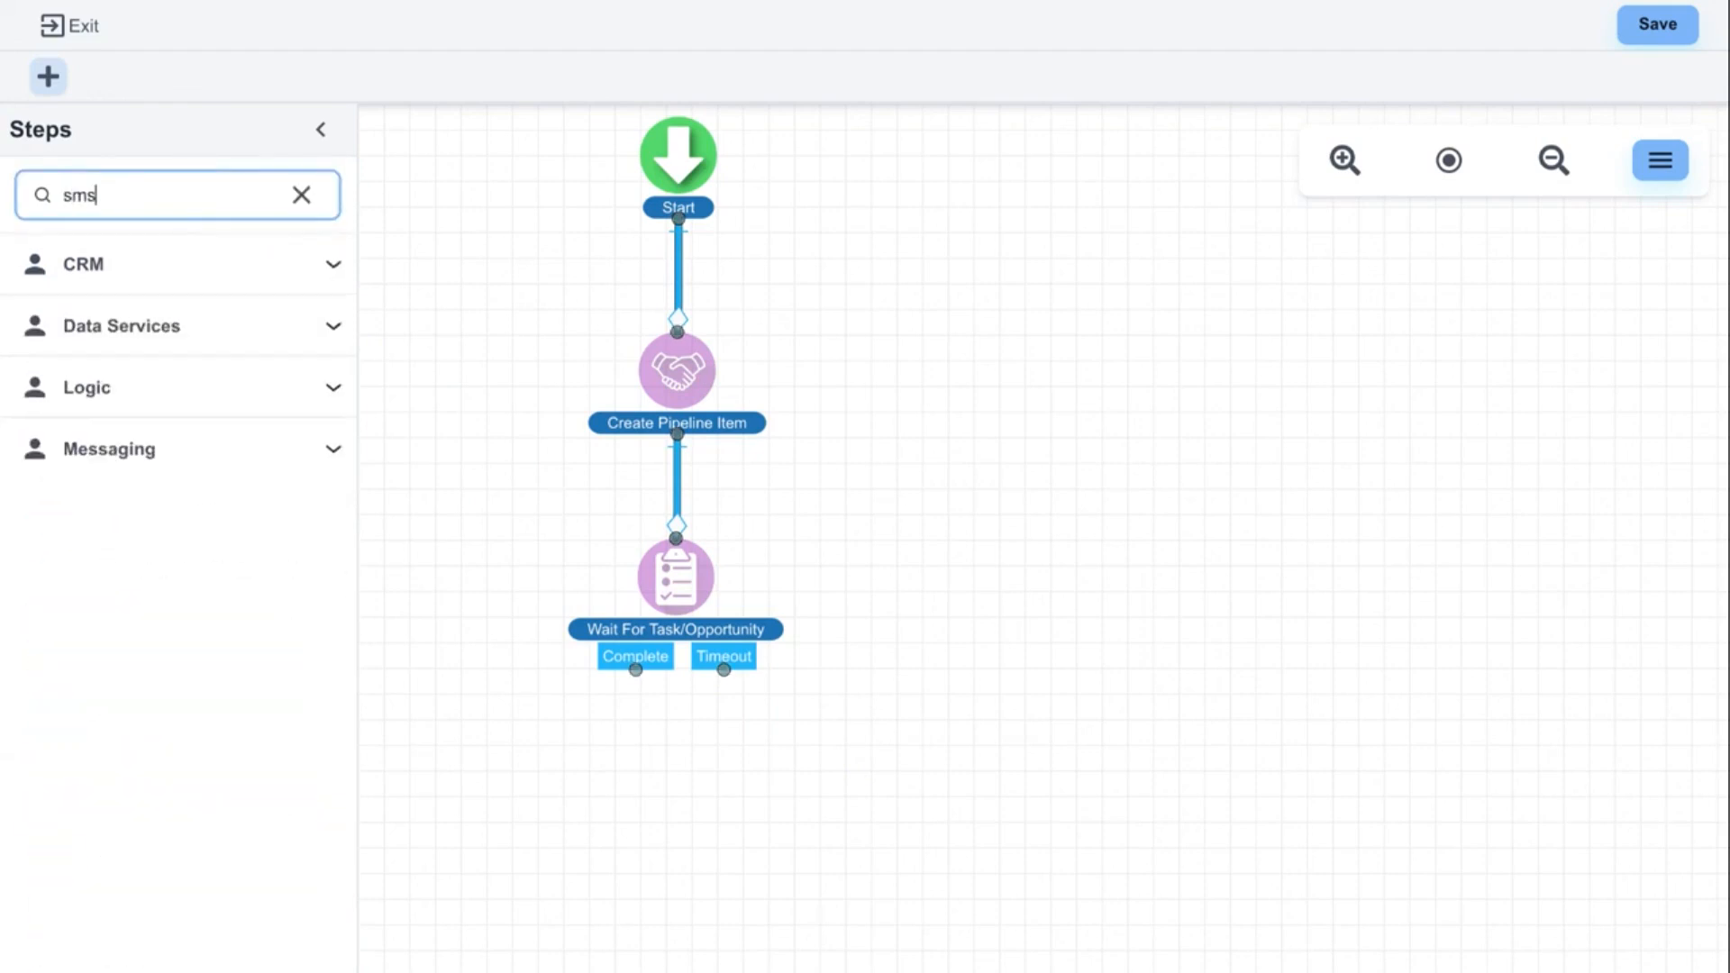
drag(101, 712, 798, 757)
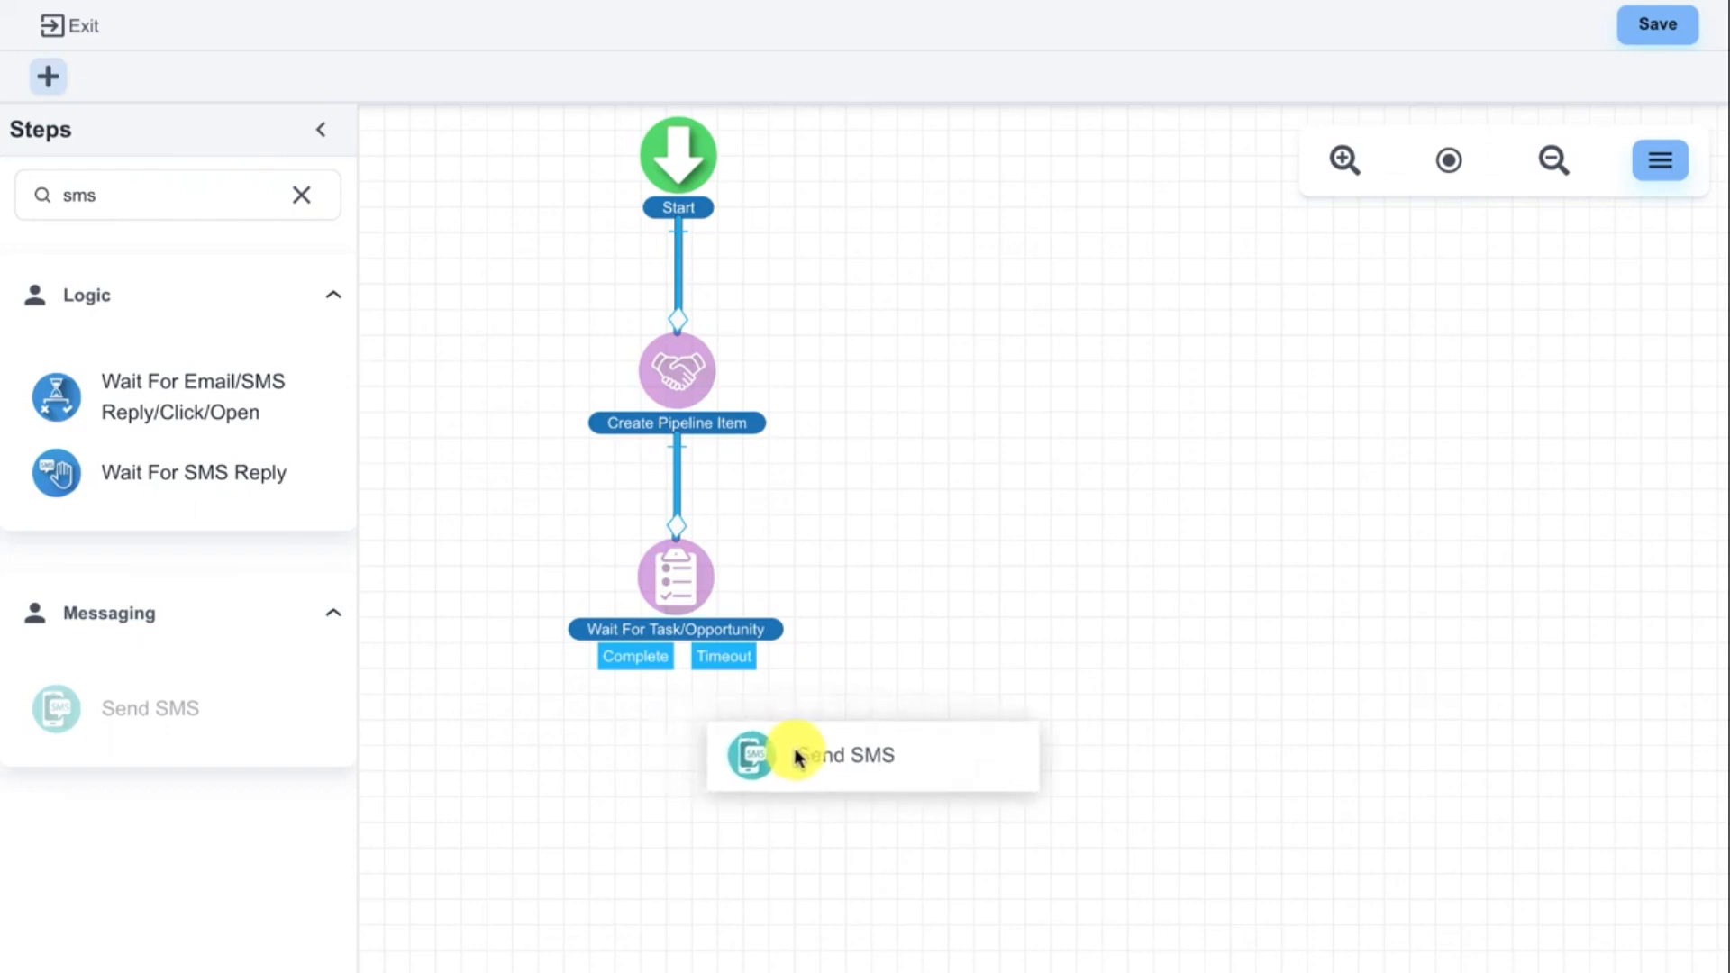
drag(798, 757, 783, 757)
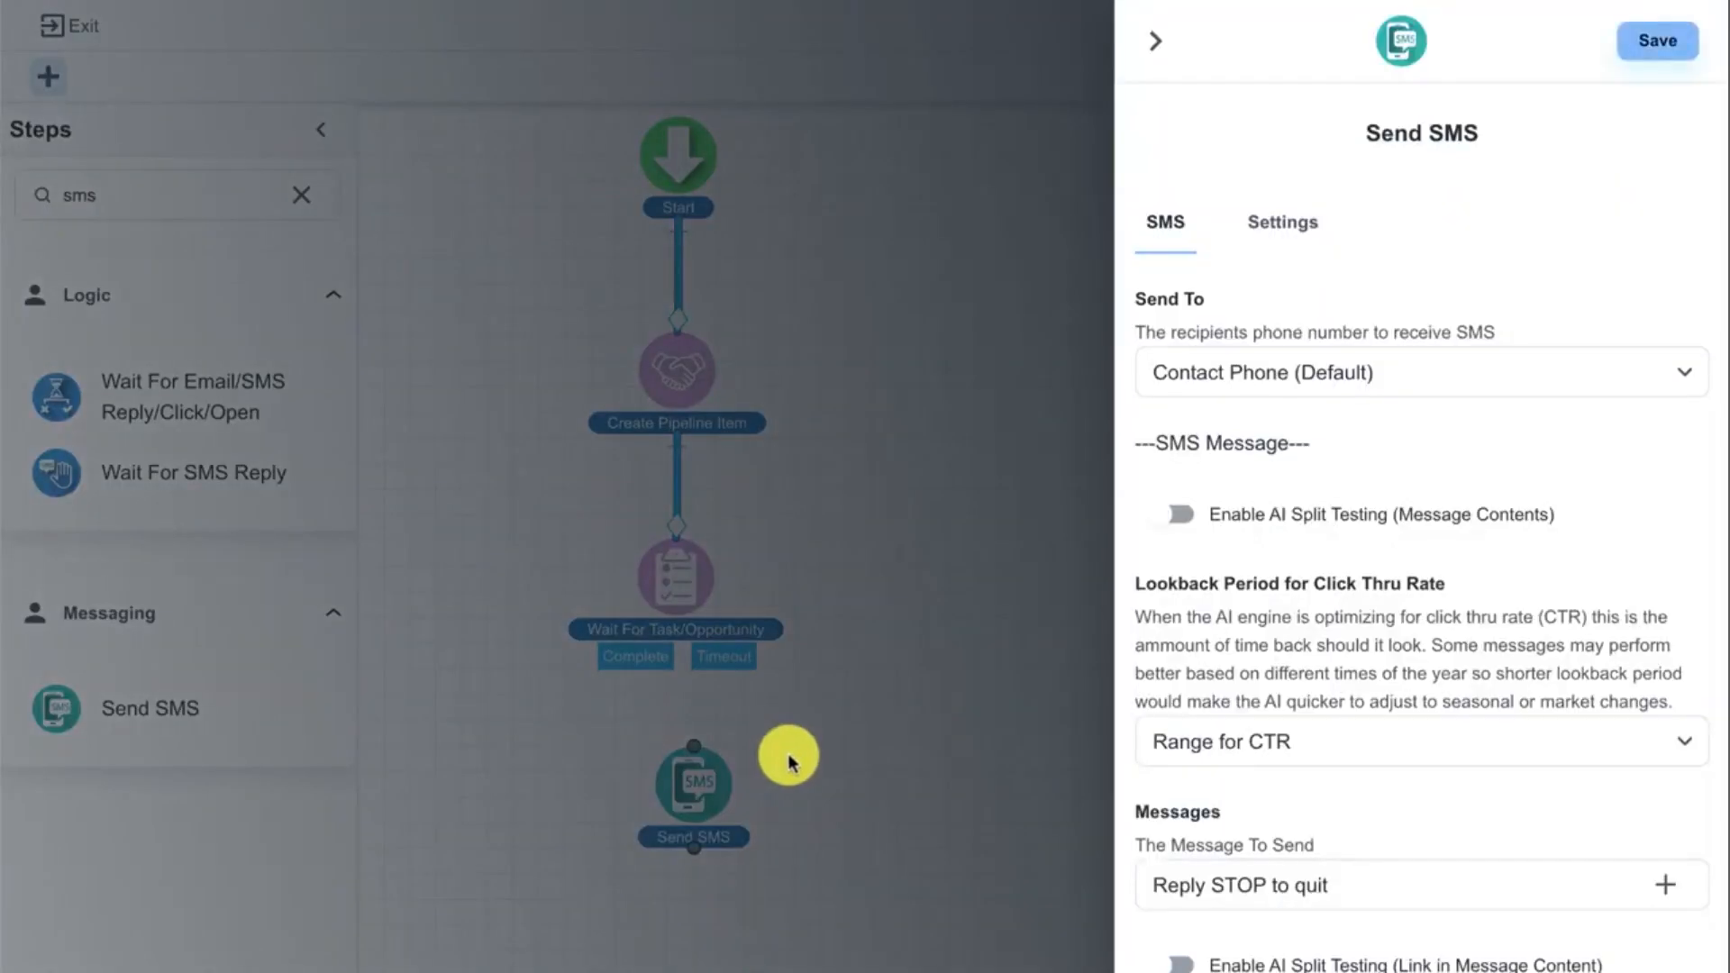
click(1157, 54)
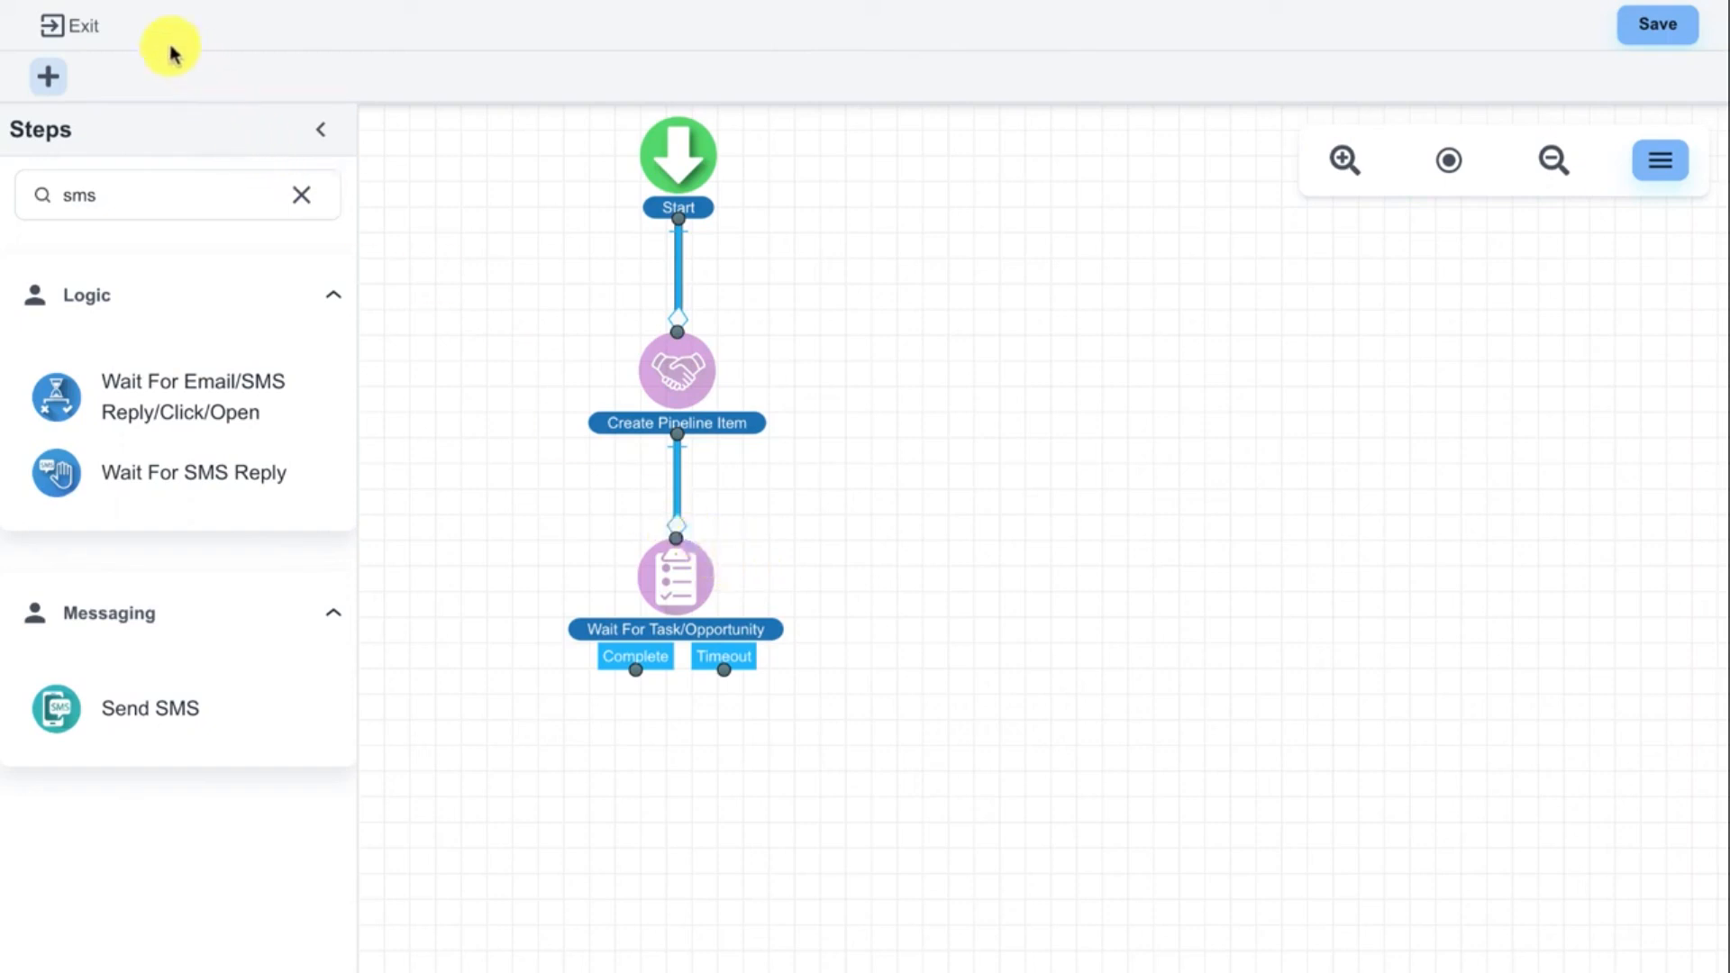
- Exit the flow designer without saving the changes
click(81, 26)
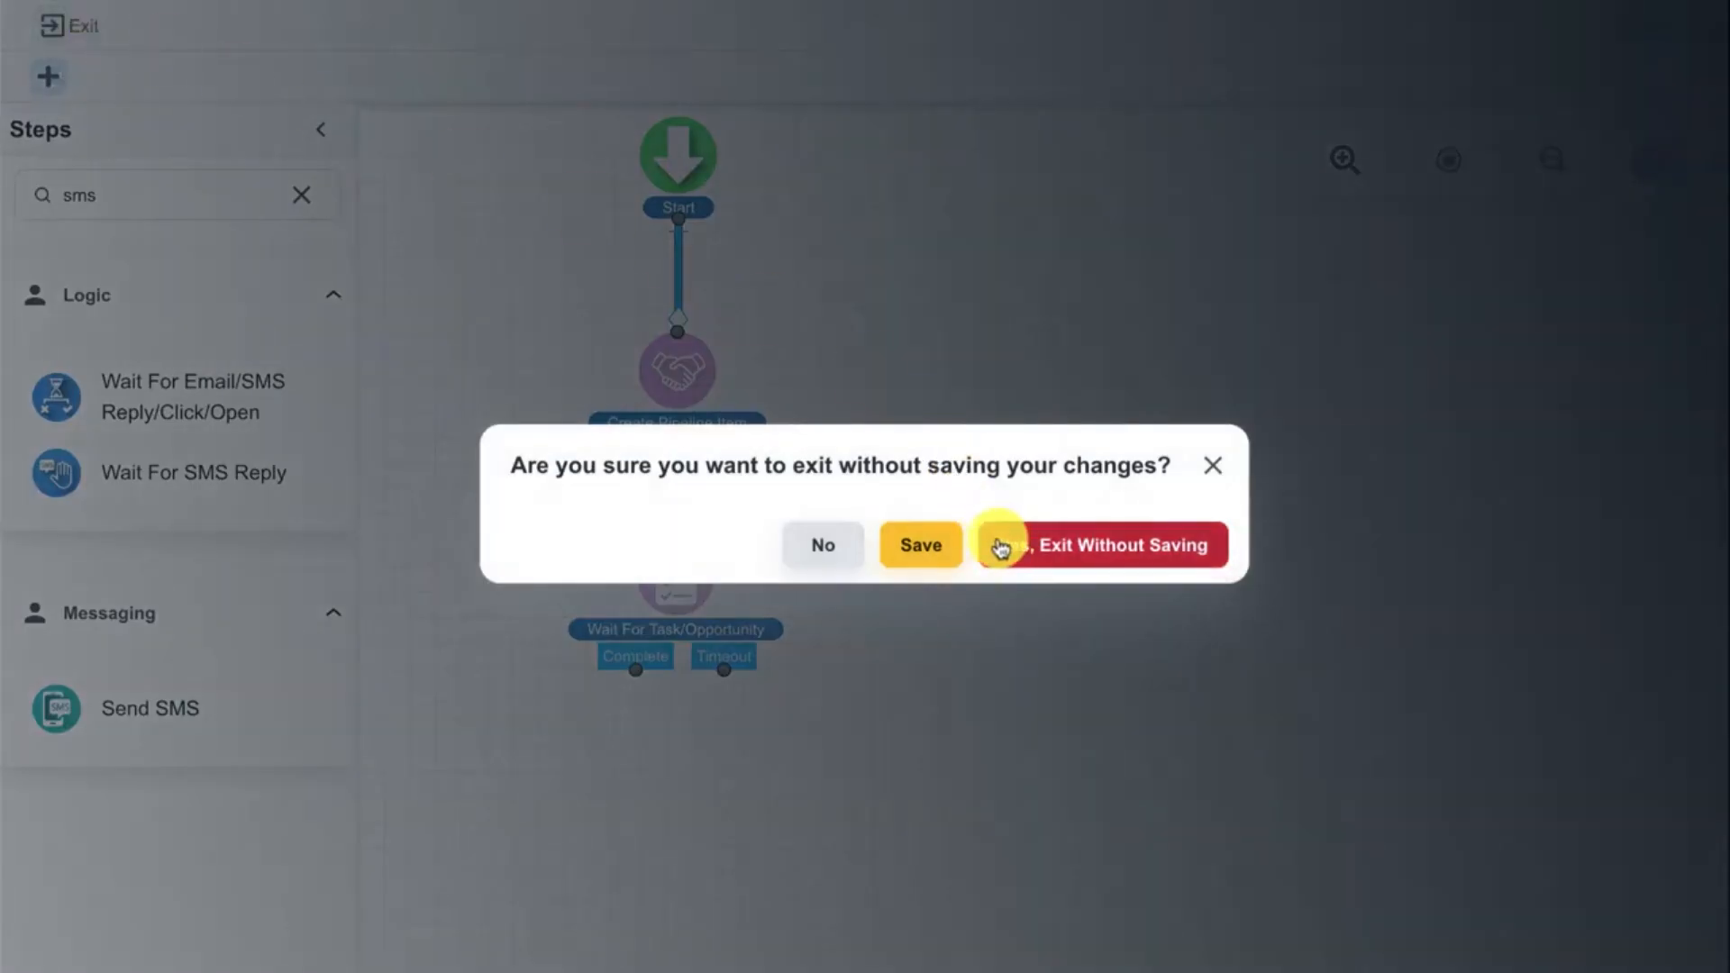
click(1036, 557)
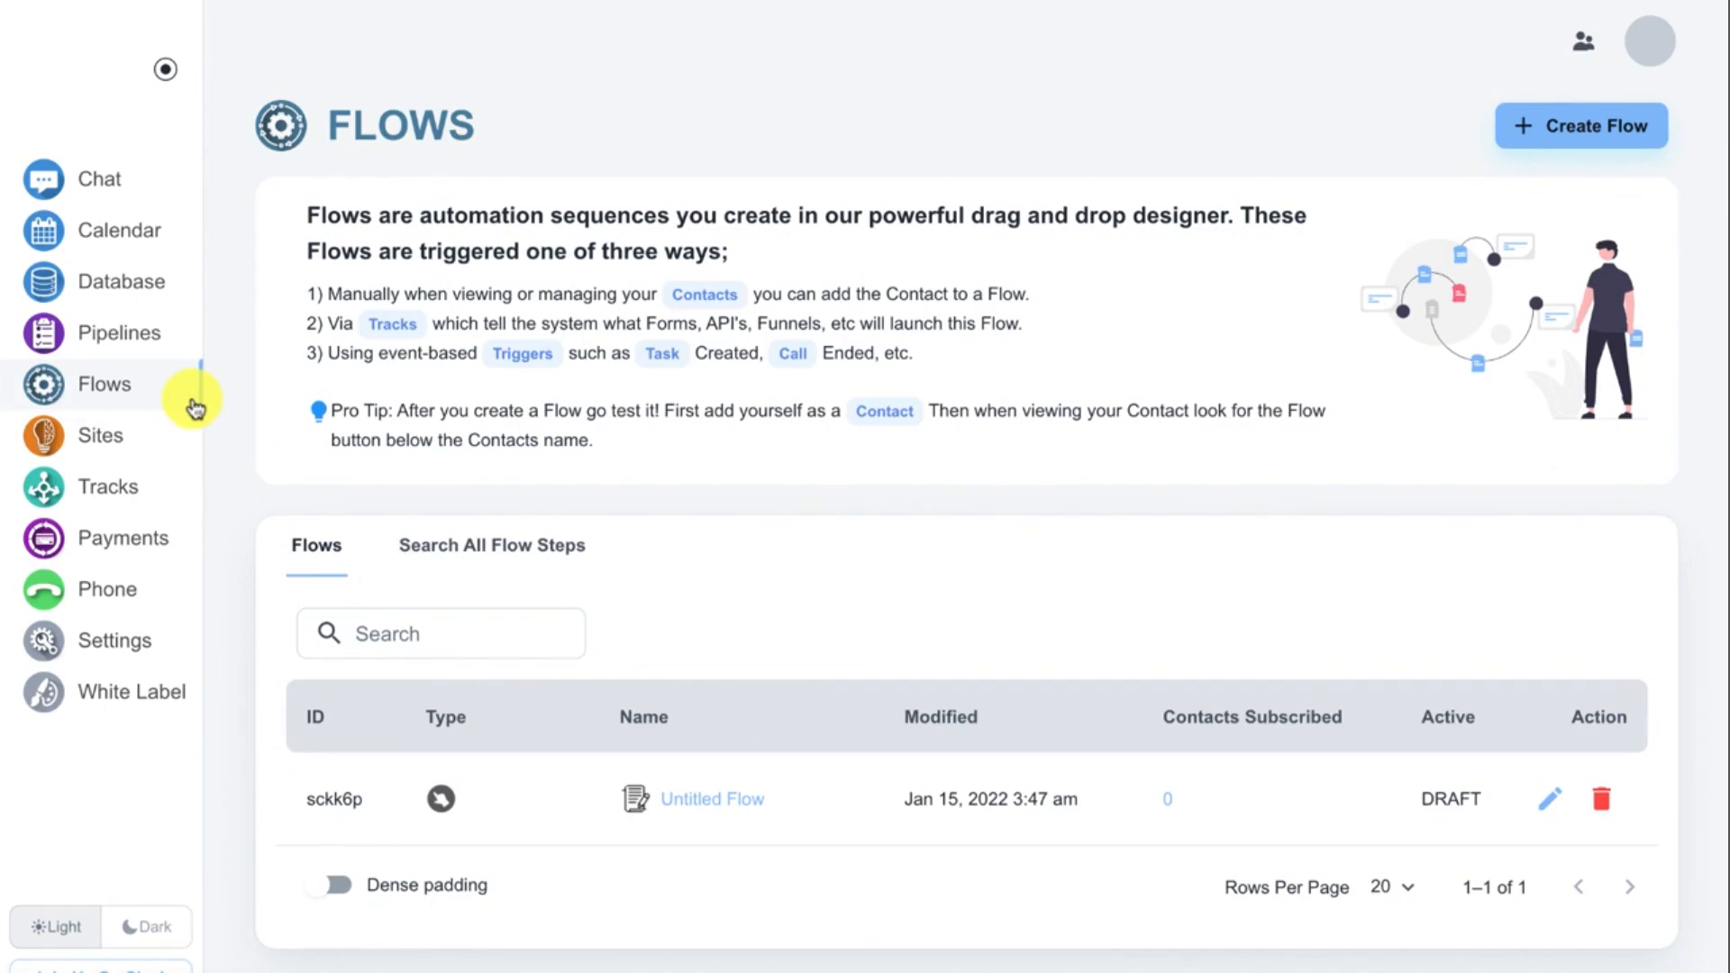
- Open the first contact's record in the Database, view its New Pipeline form, and close the form without saving
click(156, 291)
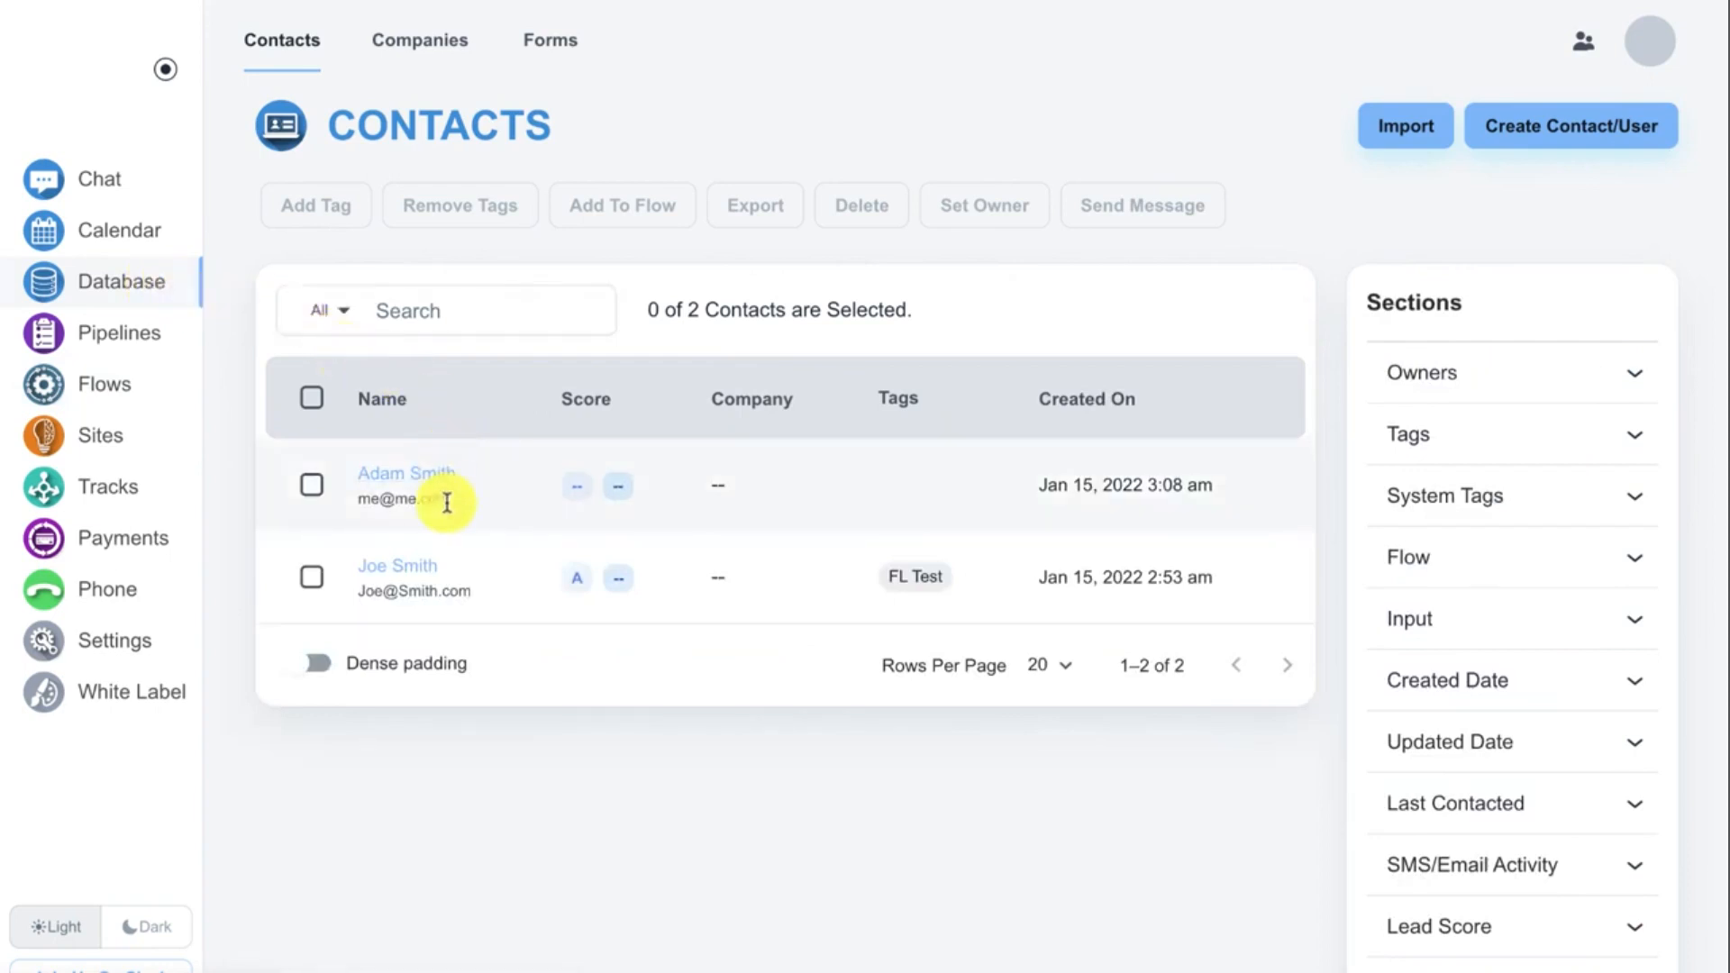
click(437, 477)
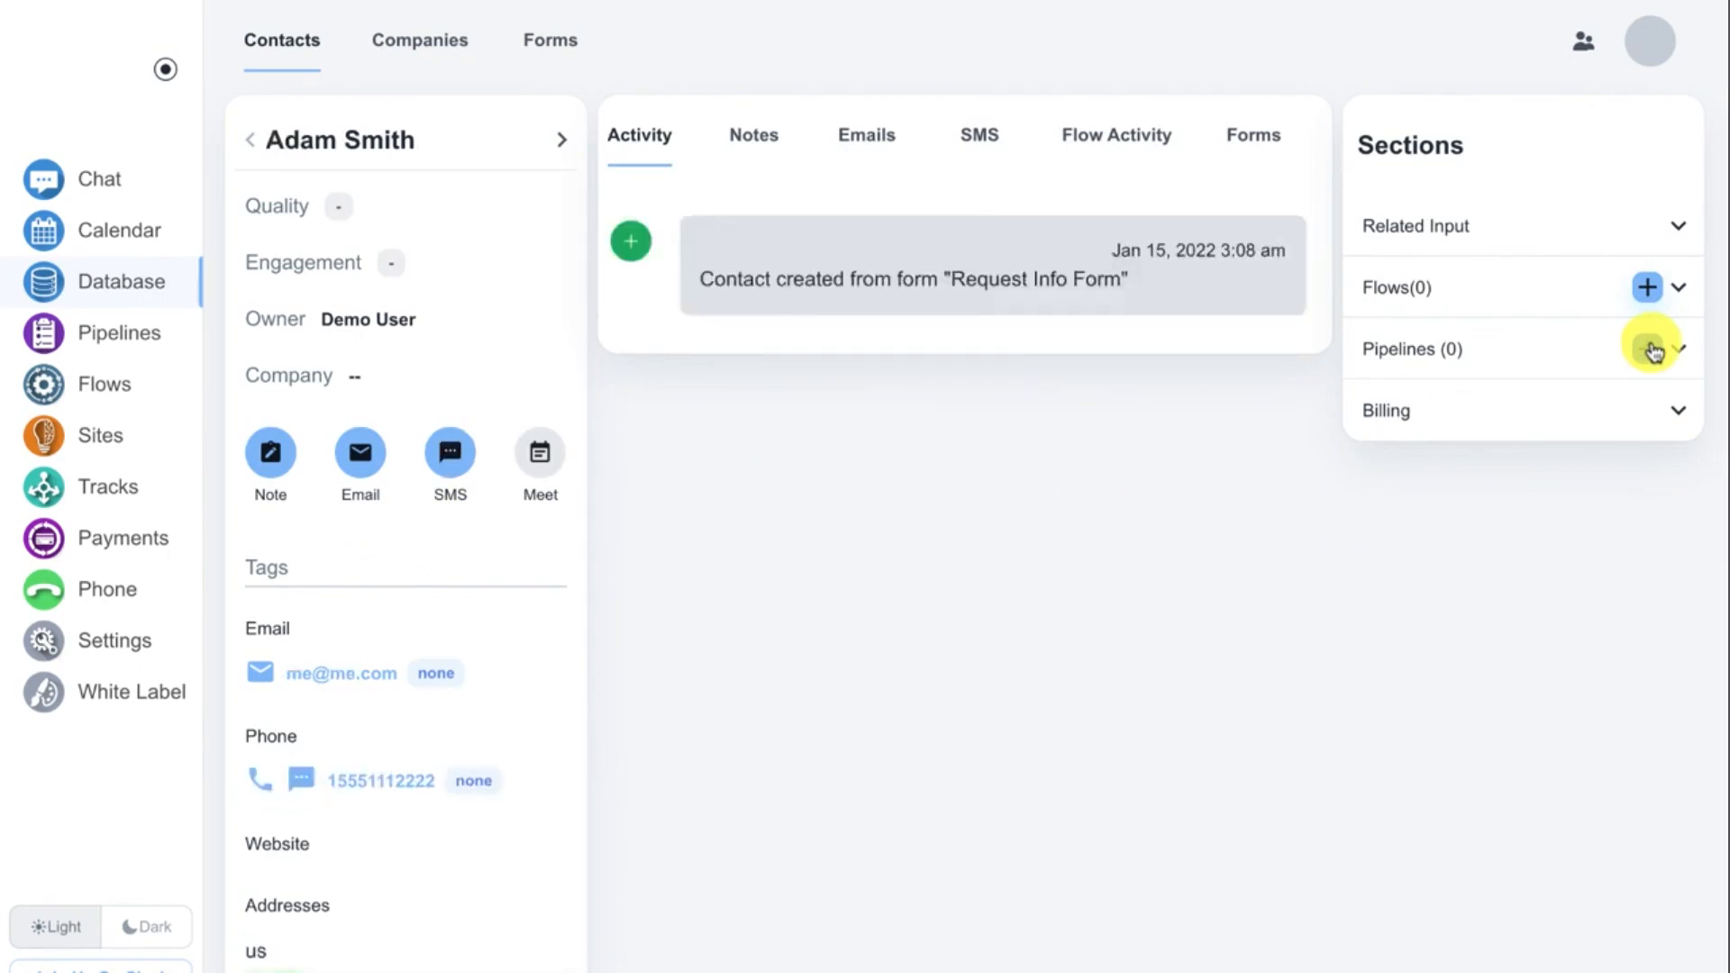
click(1651, 348)
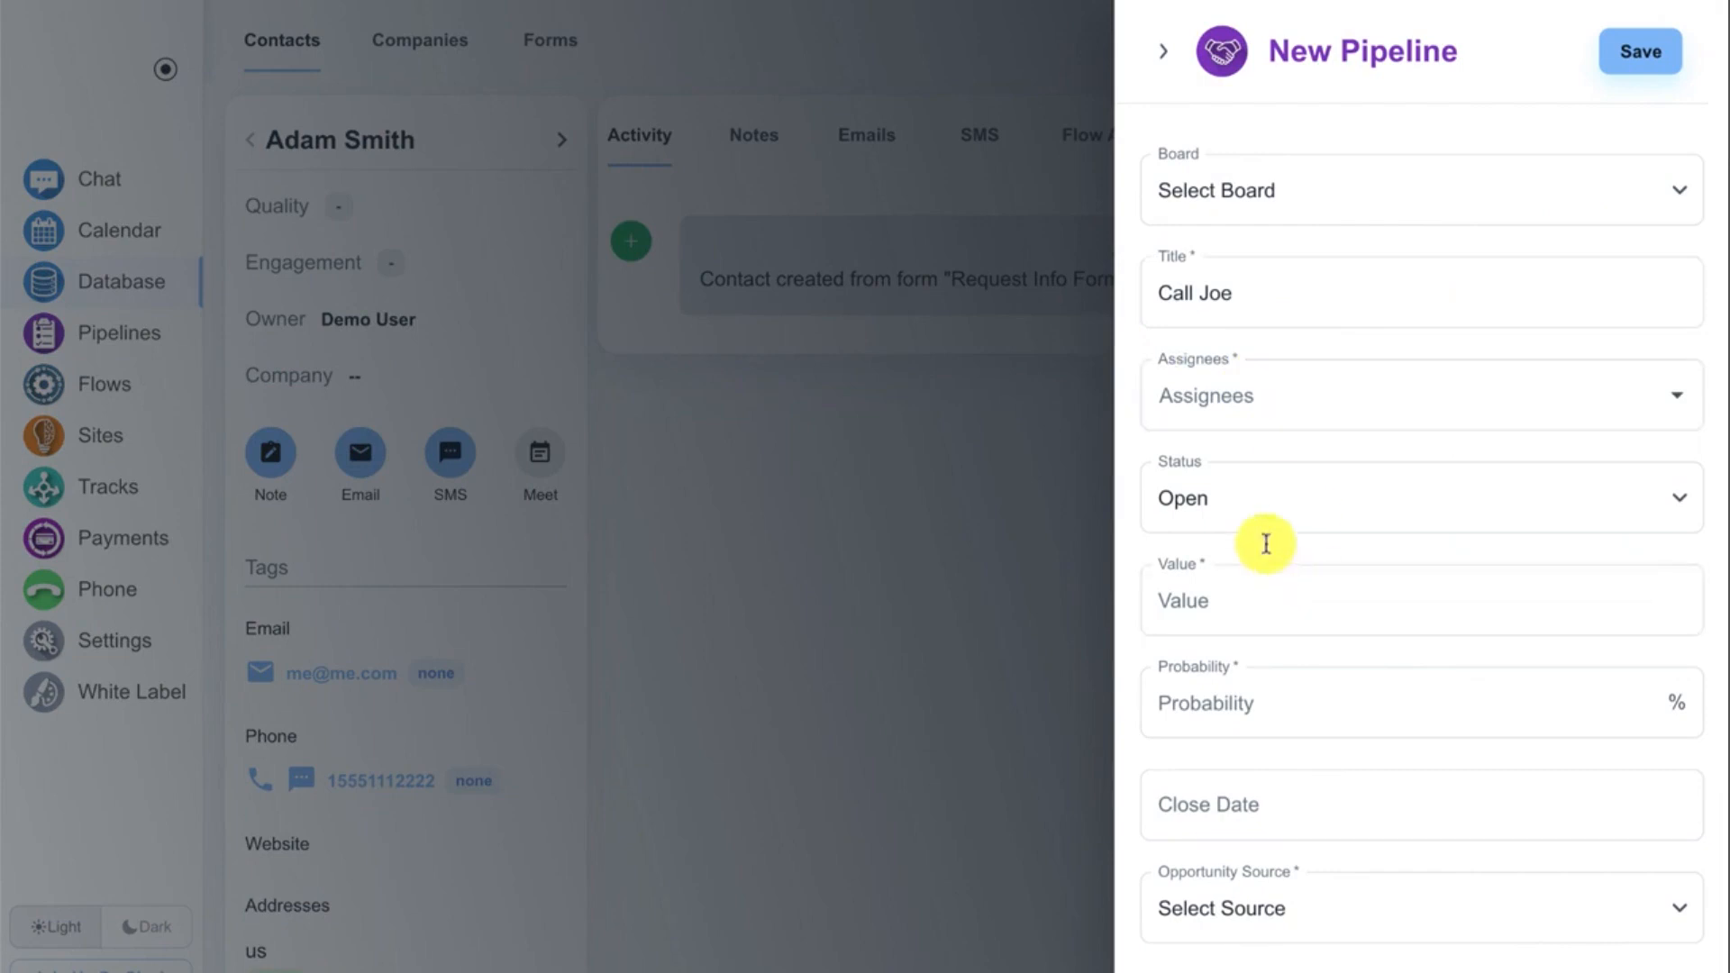
click(1161, 52)
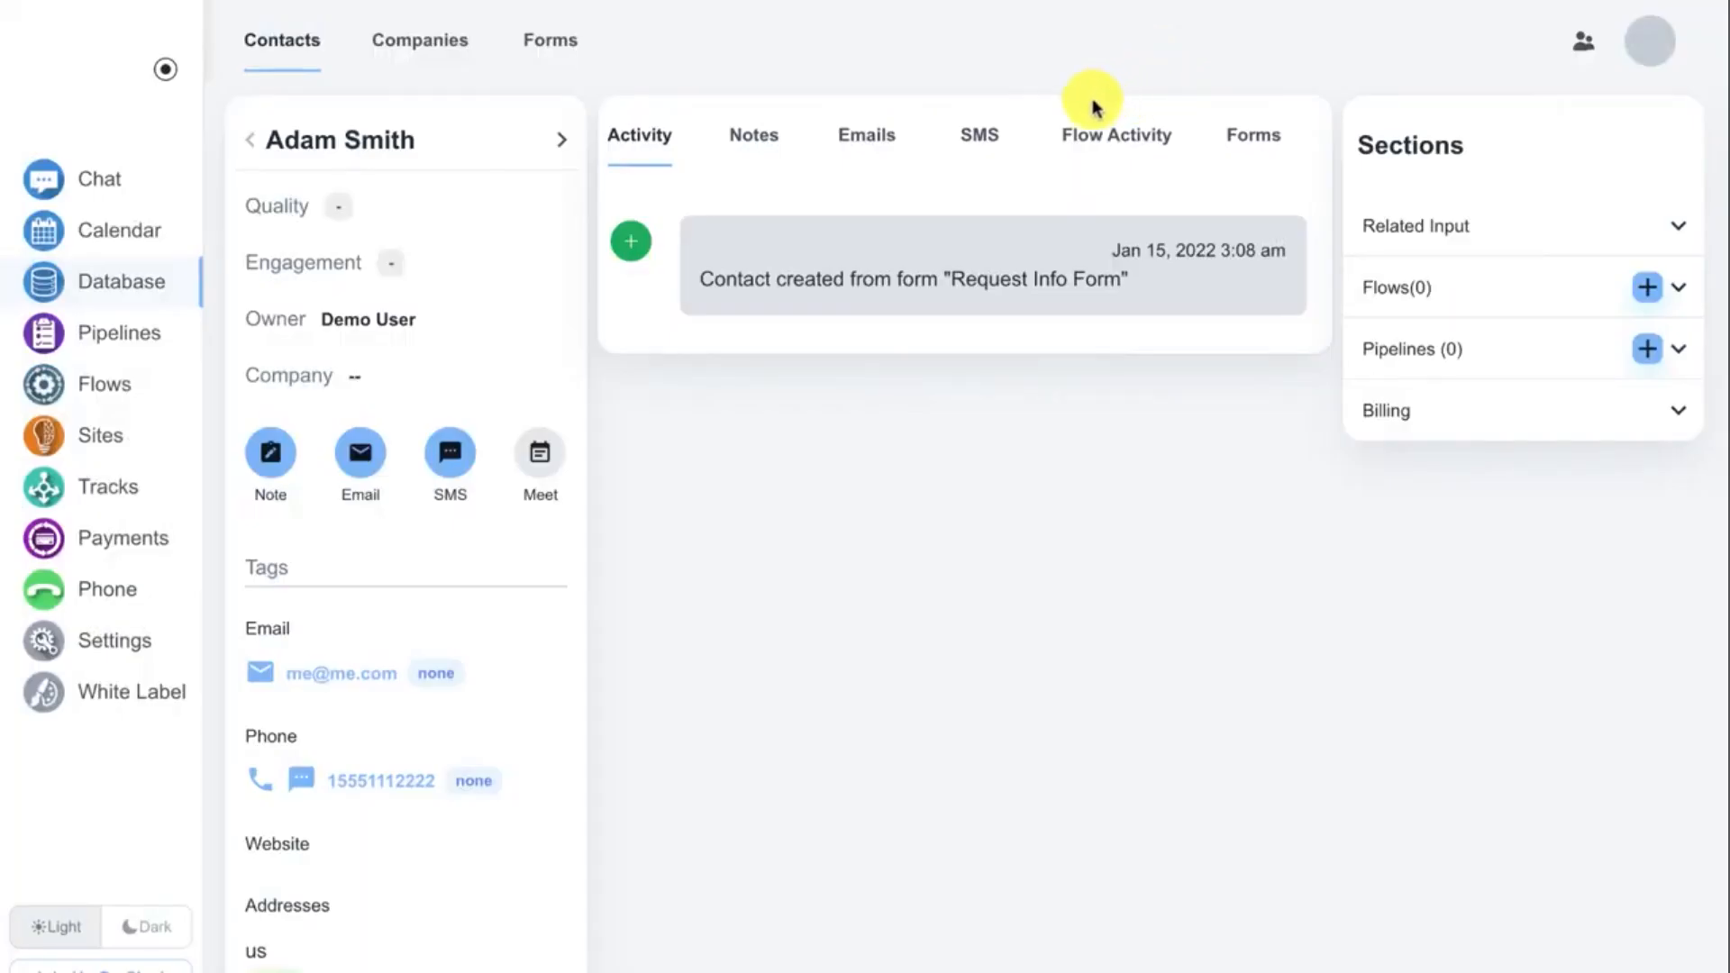
- Go to the Pipelines section
click(150, 338)
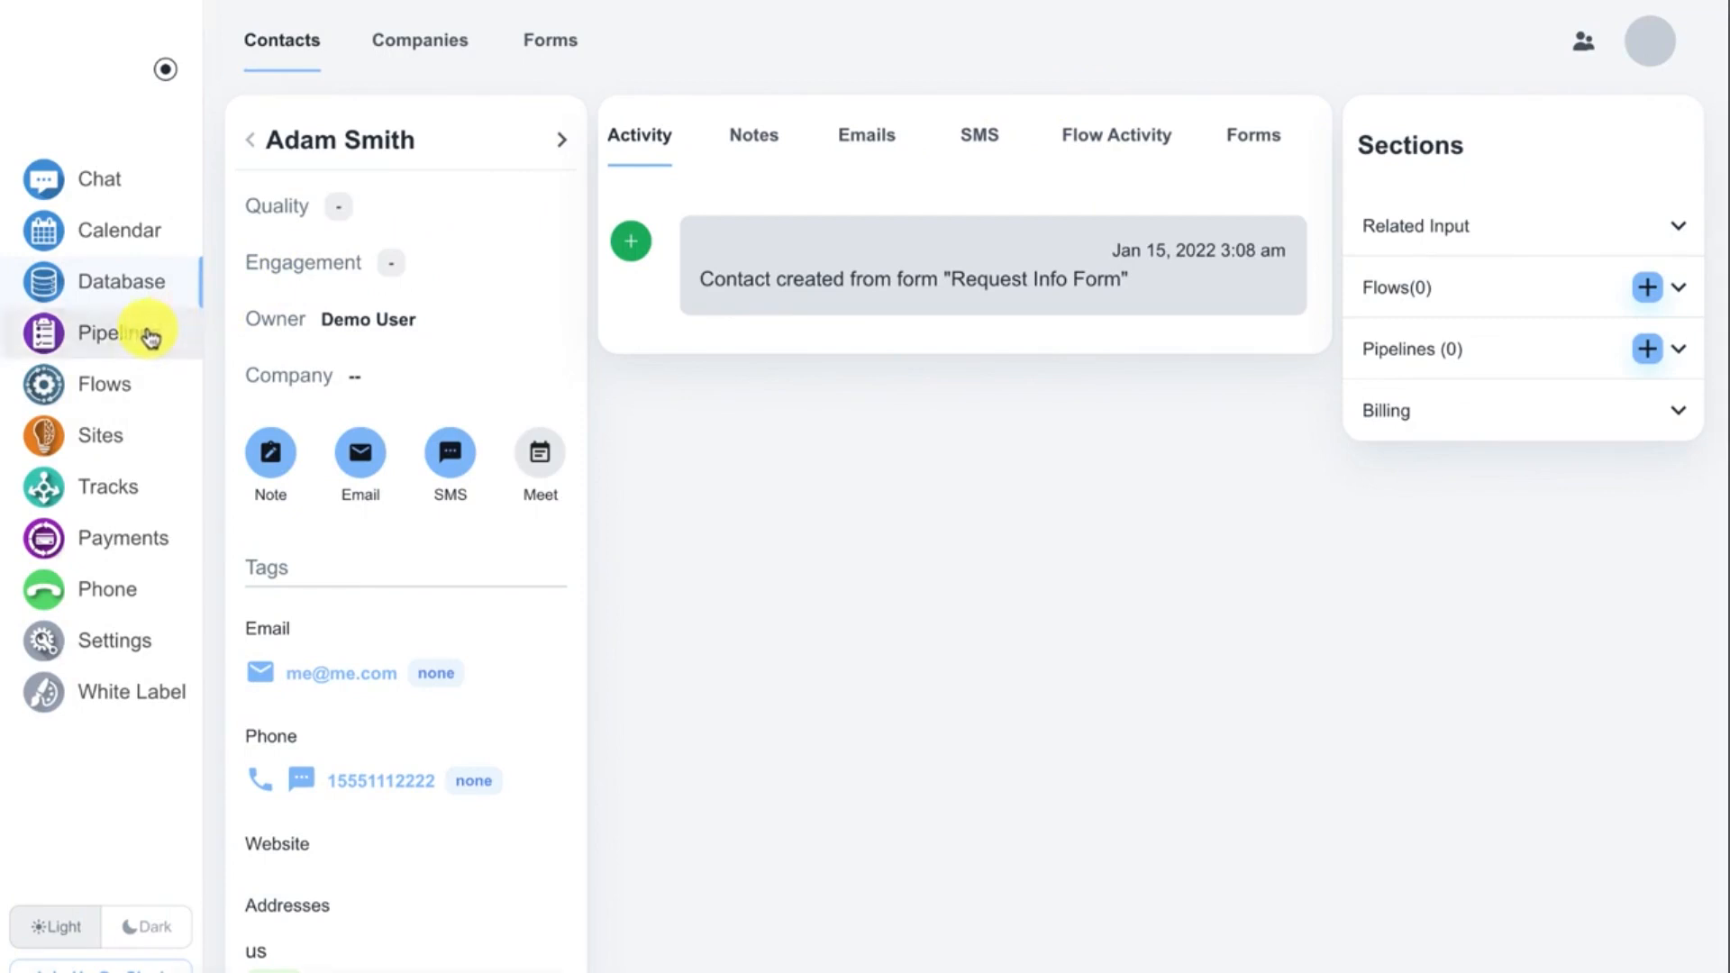